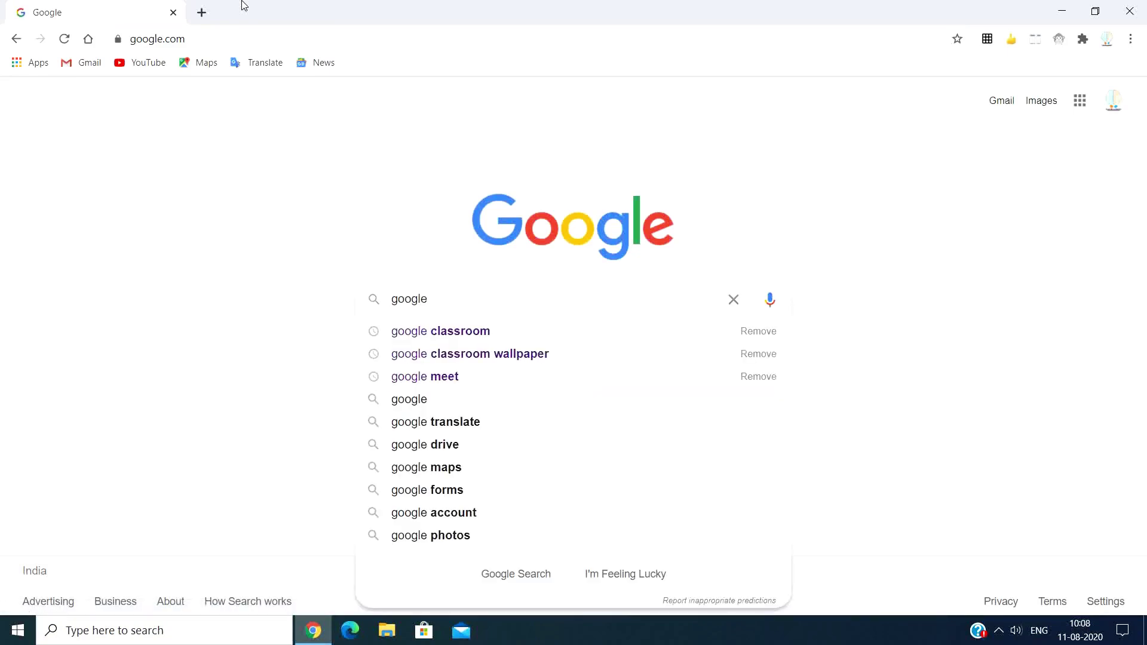
Search Google for google classroom and open the Google Classroom site in a new tab.
key(Return)
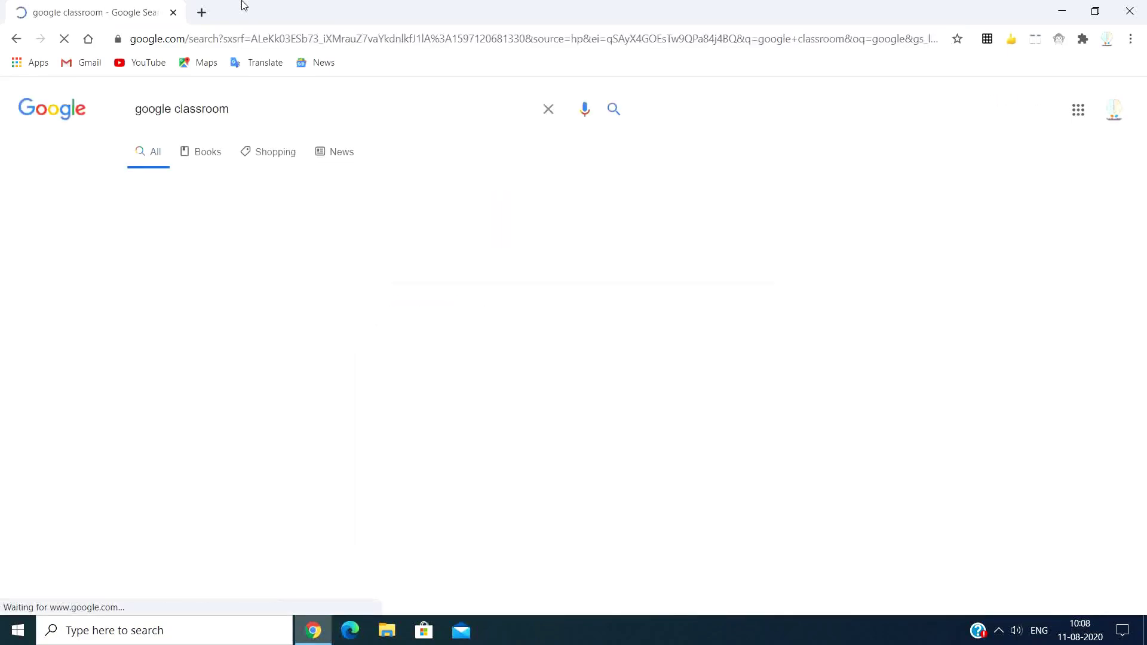
middle_click(184, 237)
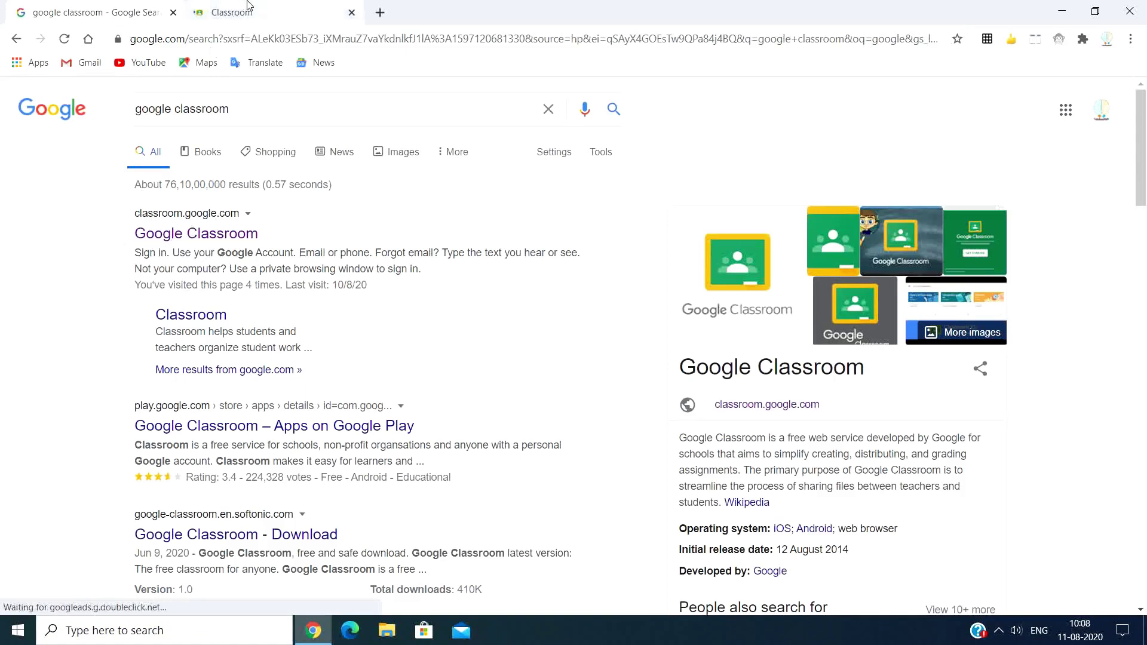
click(248, 7)
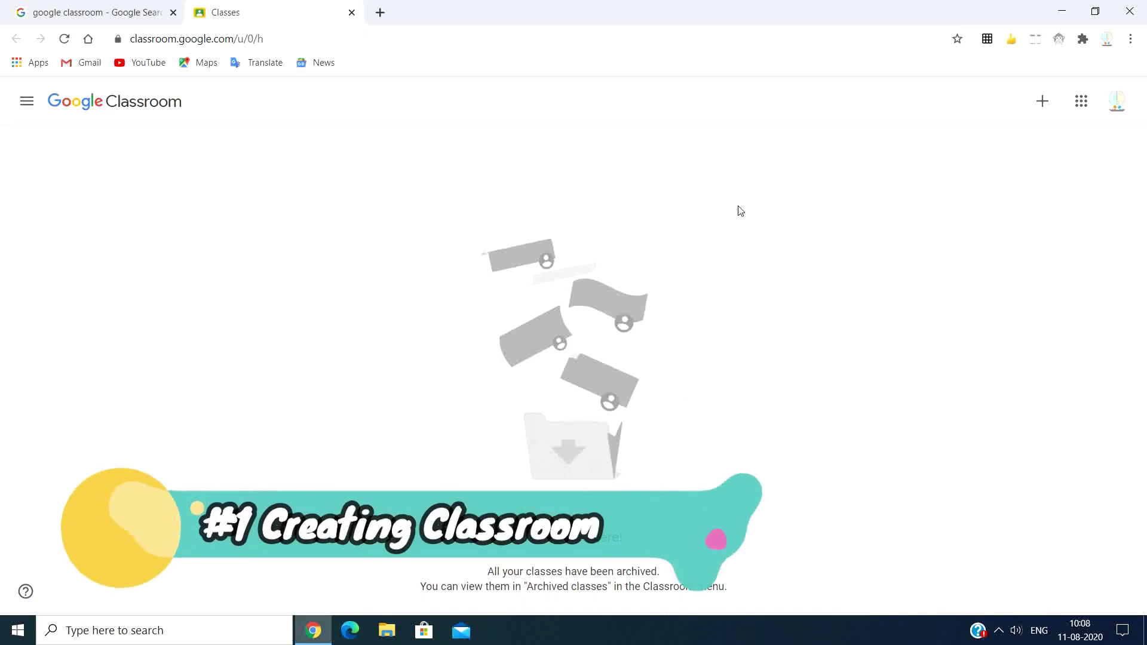
Start creating a new class and accept the notice about not using Classroom at a school with students.
key(super+plus)
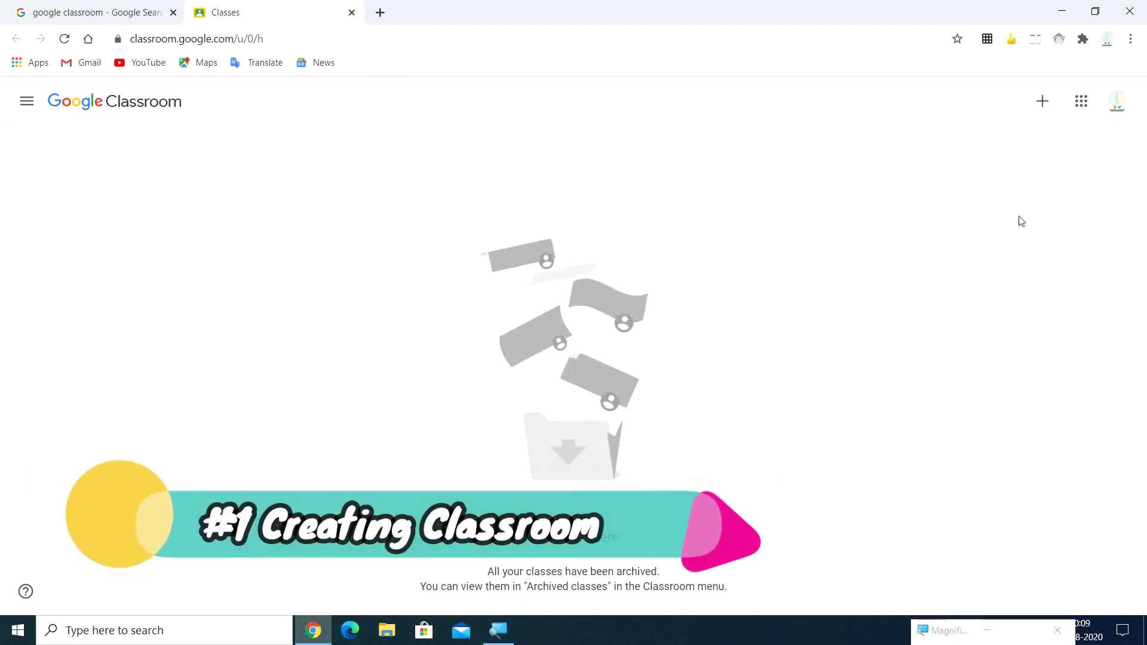
click(1044, 112)
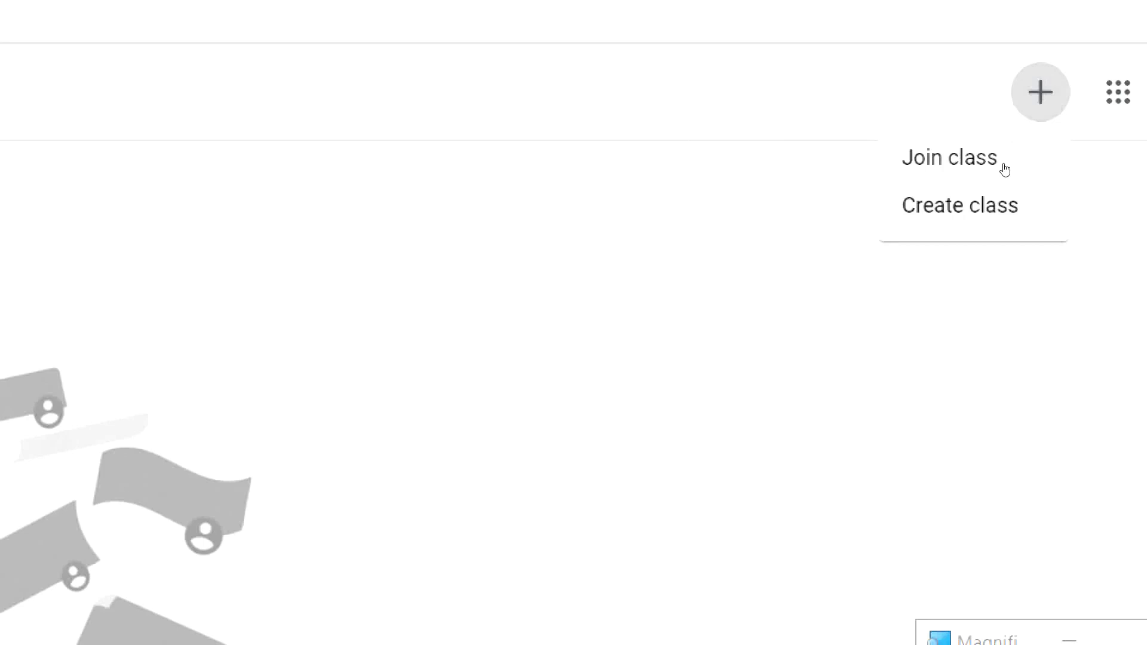
click(1007, 205)
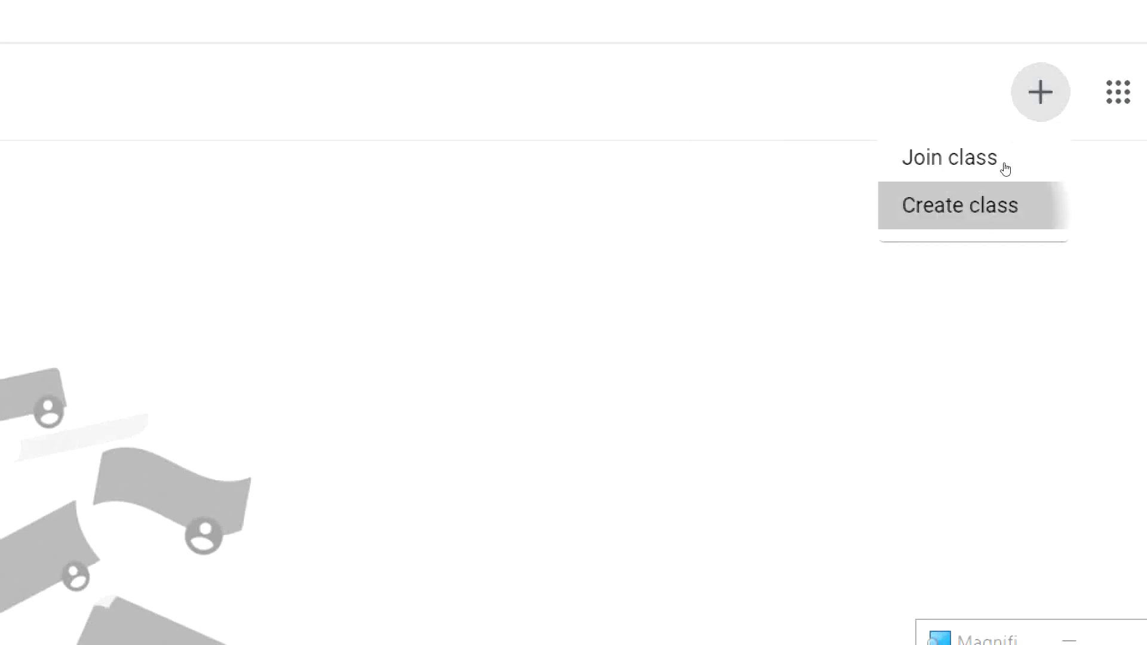
click(494, 424)
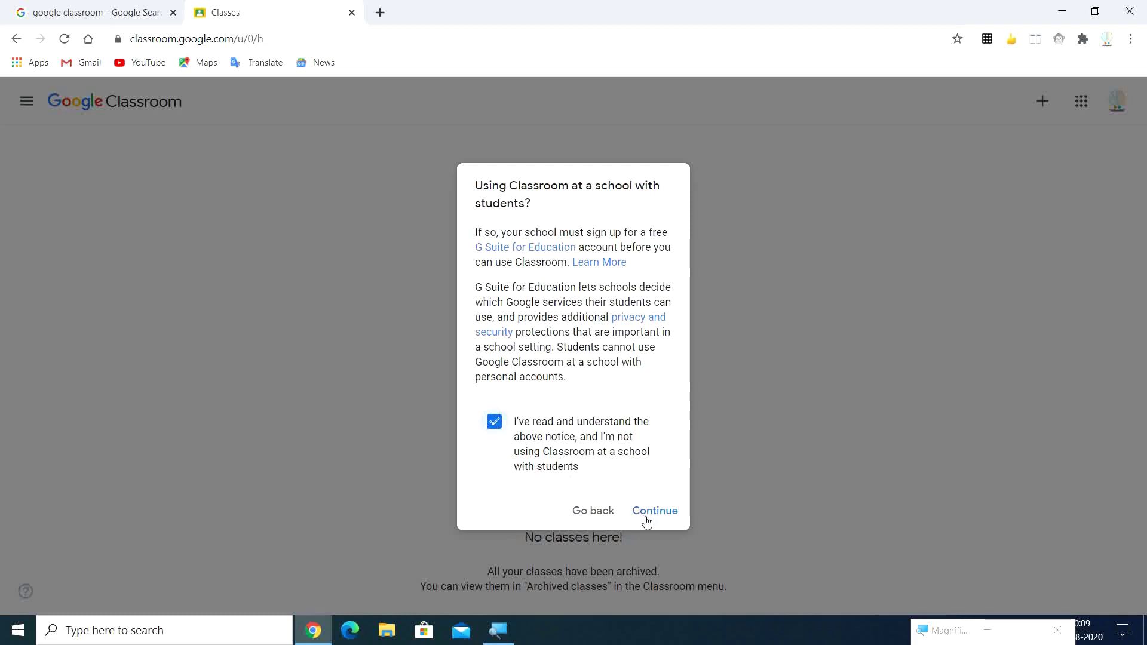
click(644, 513)
Name the class Tech Fever Tablet Classroom Demo, leave section, subject and room empty, and create it.
text(Tecjh)
key(BackSpace)
text(h Fever Tablet Classroom Demo)
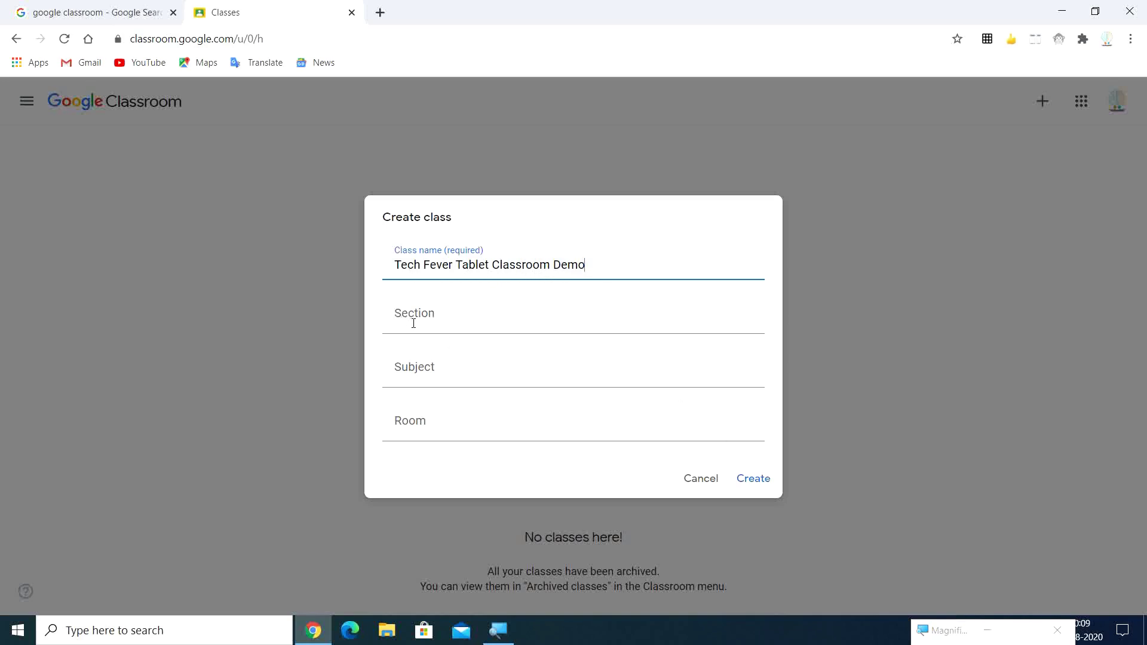
click(419, 375)
click(428, 429)
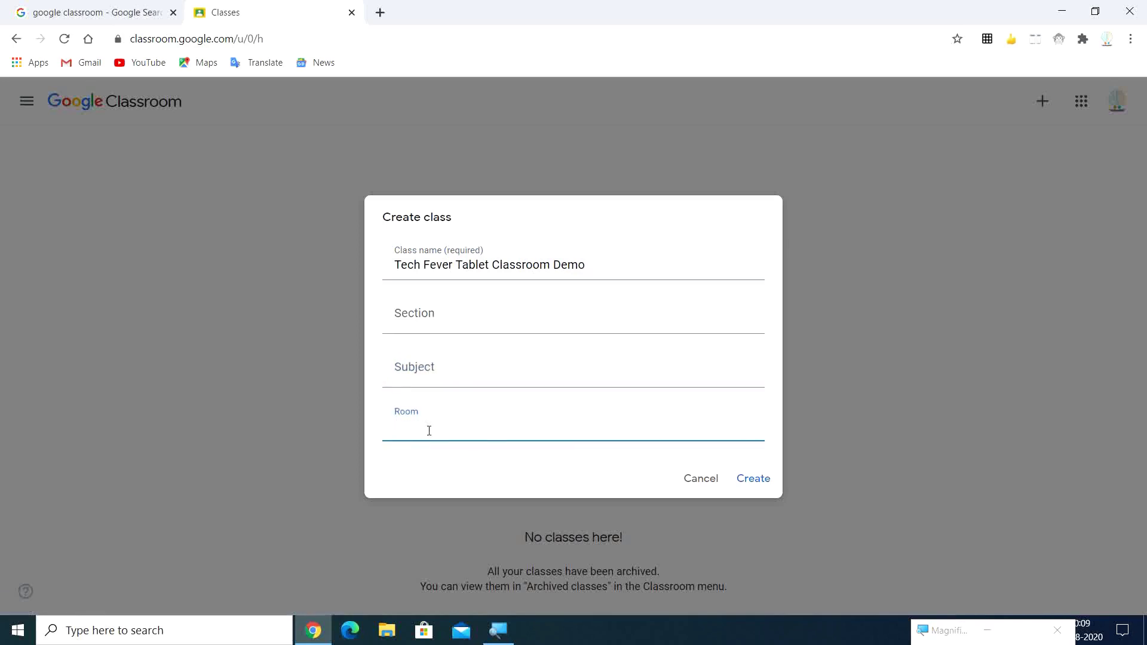
click(755, 480)
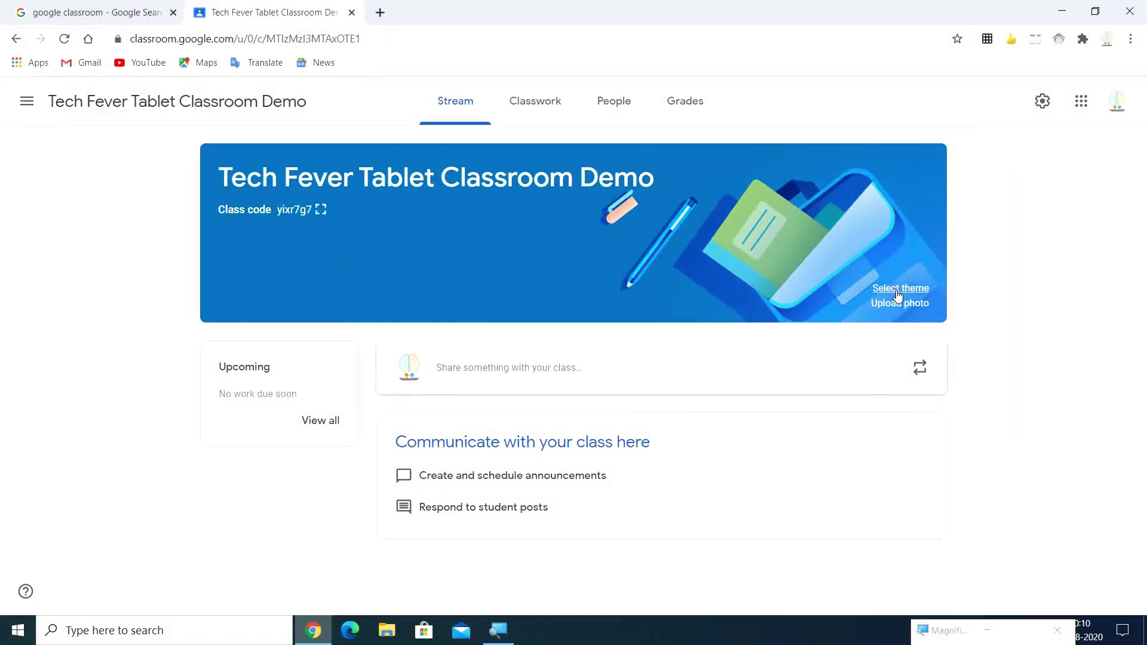
Apply the Math & Science gallery theme showing a notepad and glasses to the class banner.
click(897, 289)
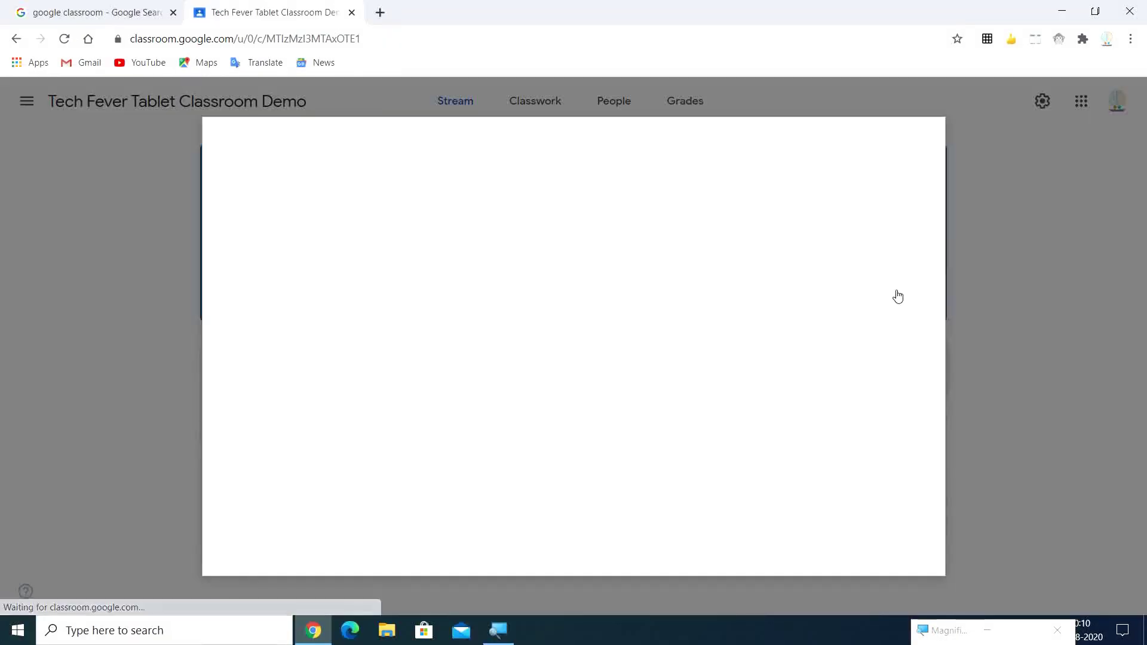
click(338, 183)
click(428, 183)
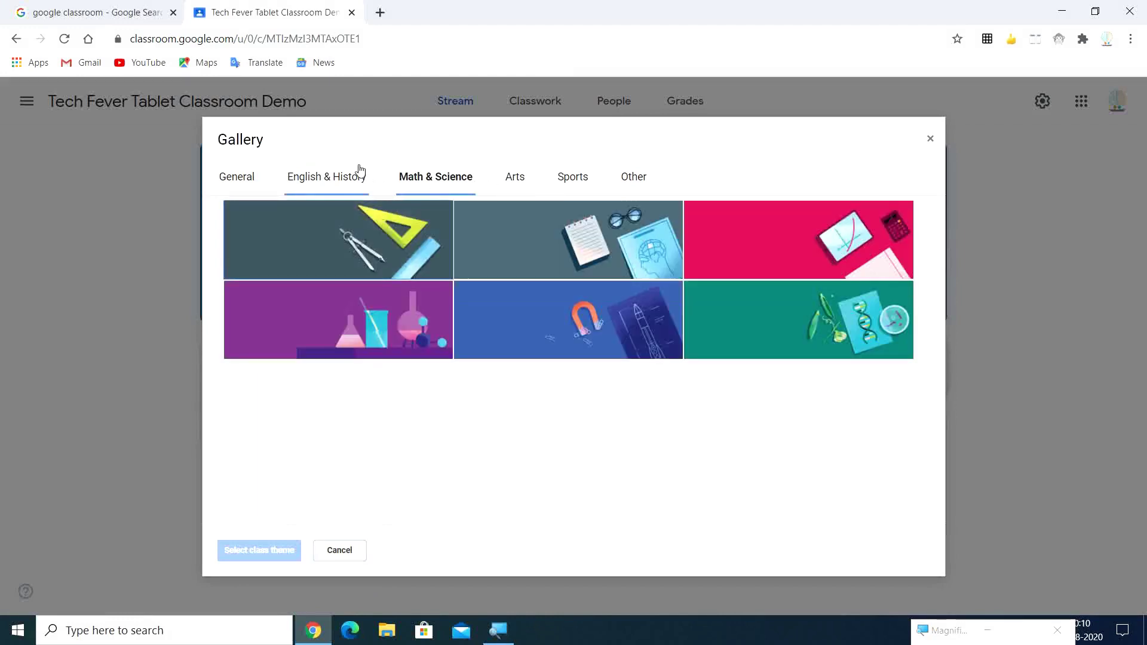
click(541, 234)
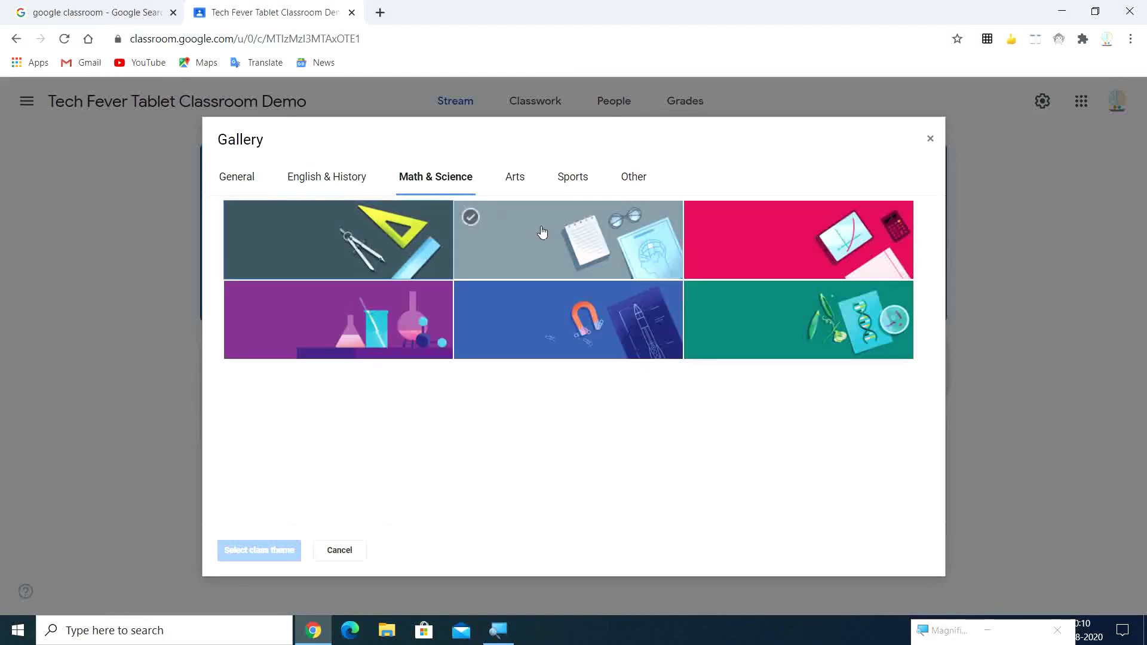
double_click(543, 236)
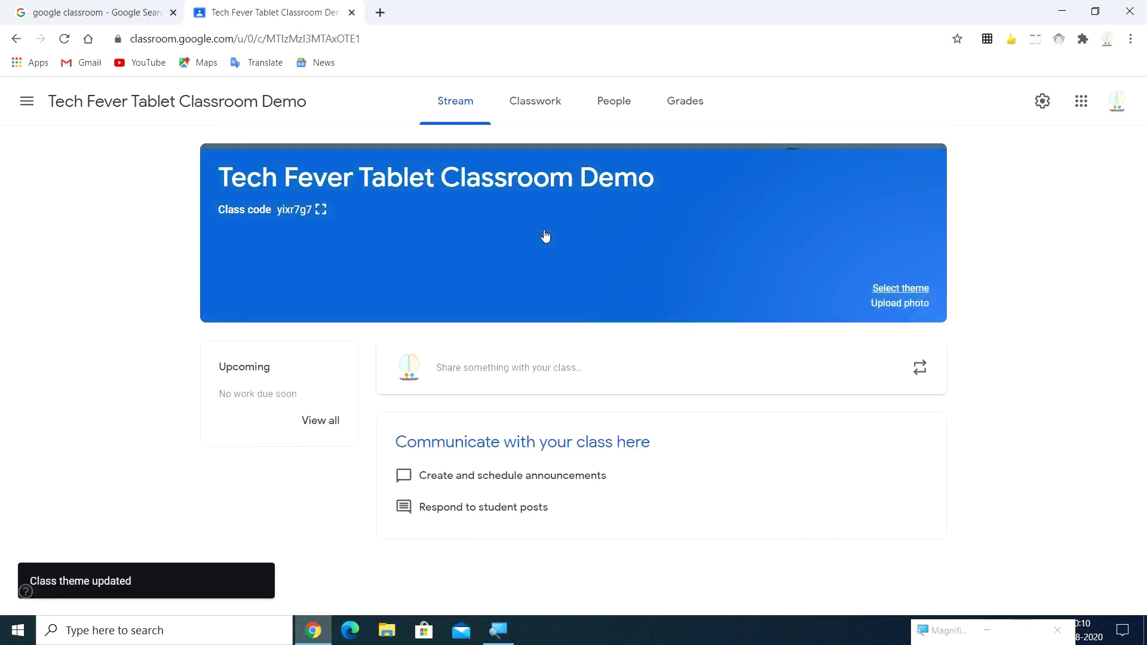
Upload the photo BTHREE.jpg from the computer and set it as the class theme.
click(891, 304)
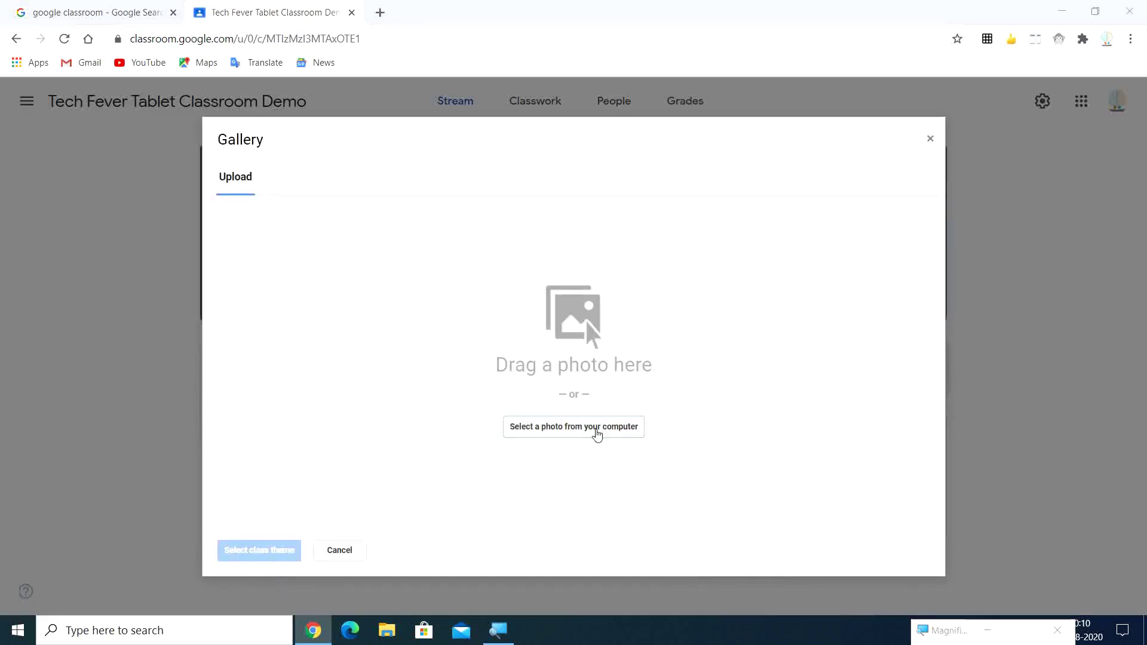
click(598, 434)
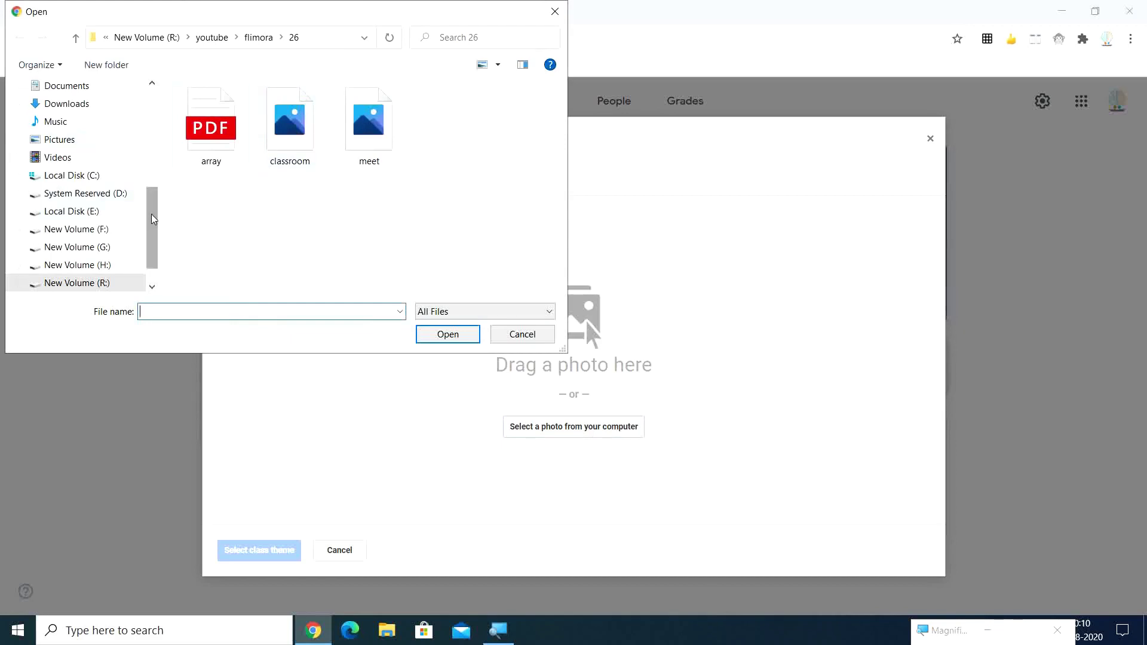
scroll(152, 219, up, 10)
click(56, 113)
double_click(505, 153)
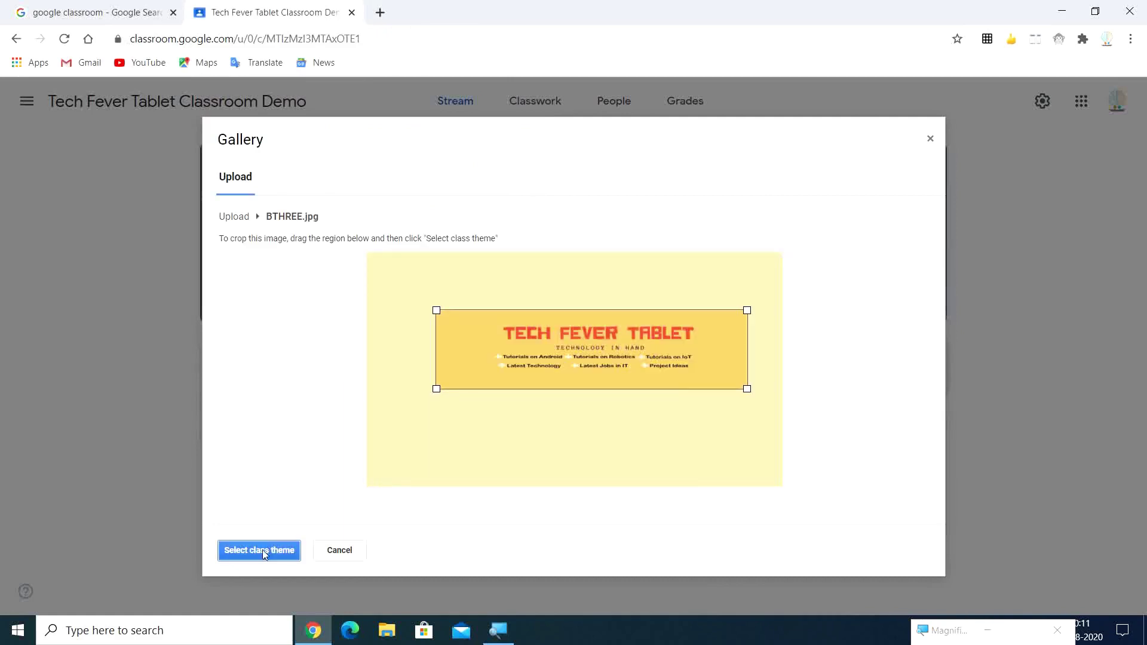
click(263, 550)
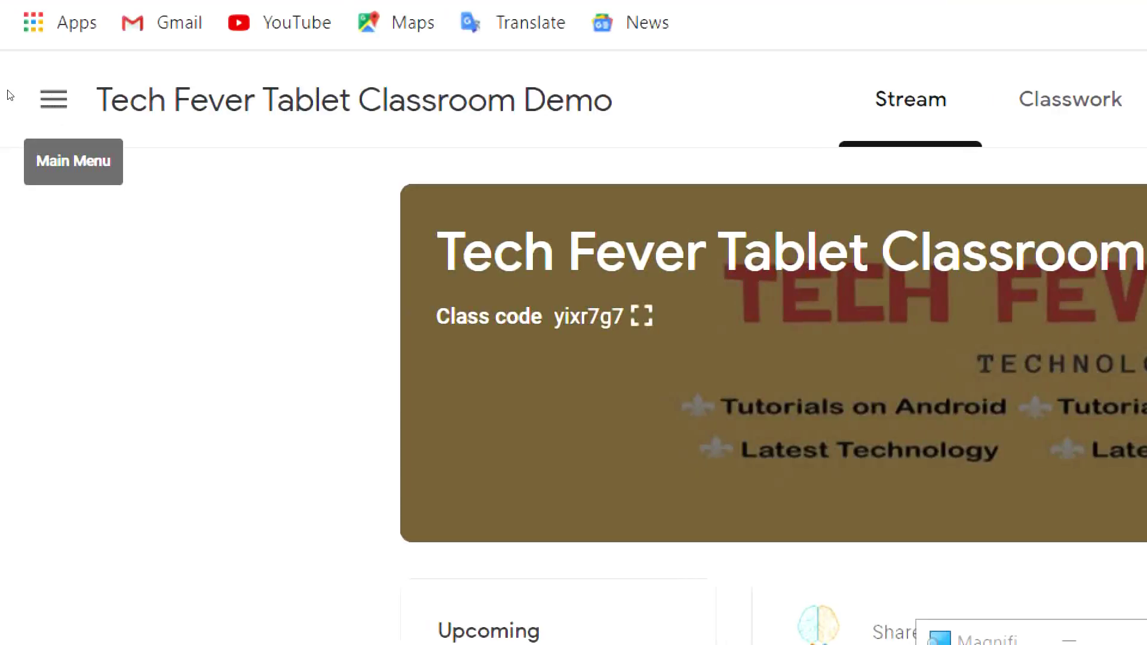
Go to the class list, view the editable details of the Tech Fever Tablet Classroom Demo class, and cancel editing.
click(26, 106)
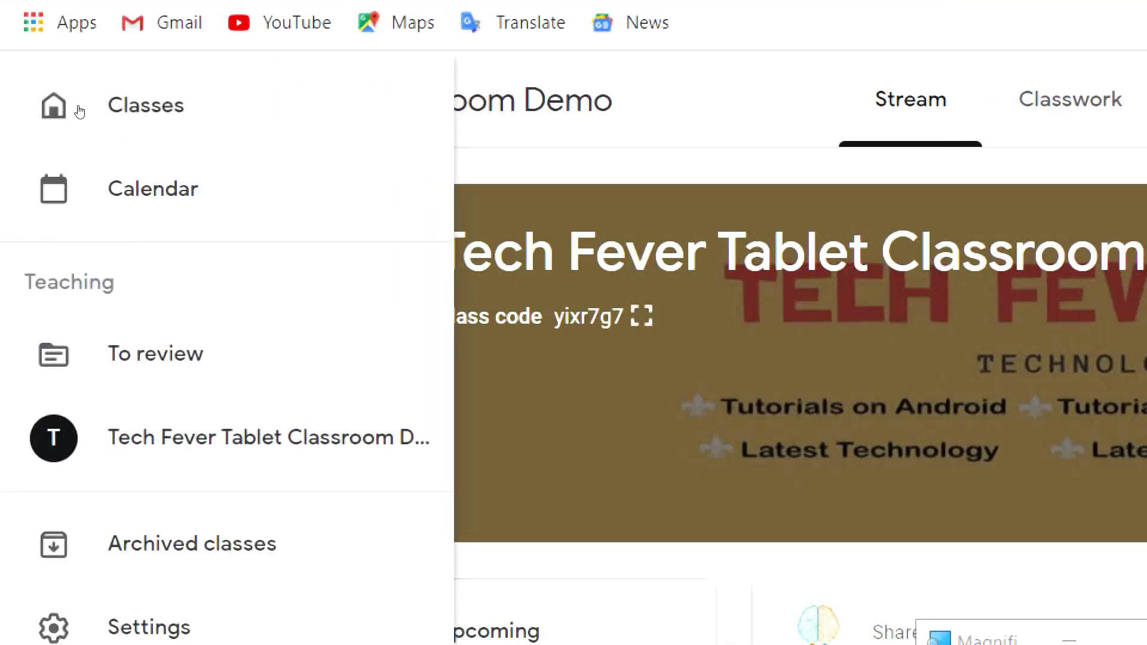
click(80, 112)
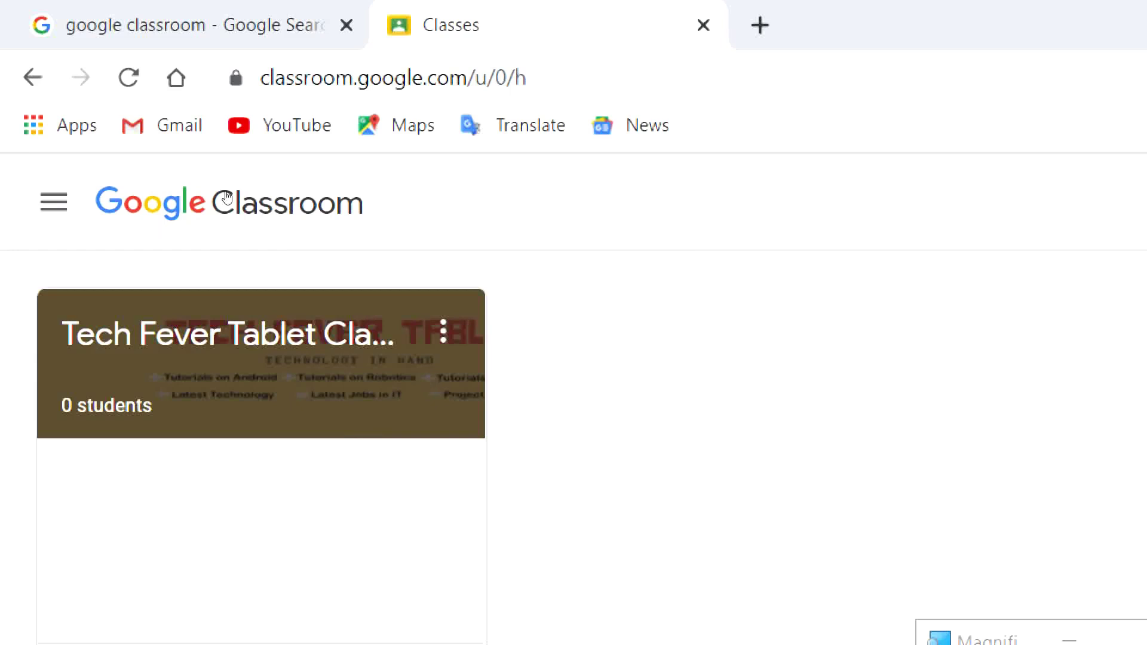
key(Return)
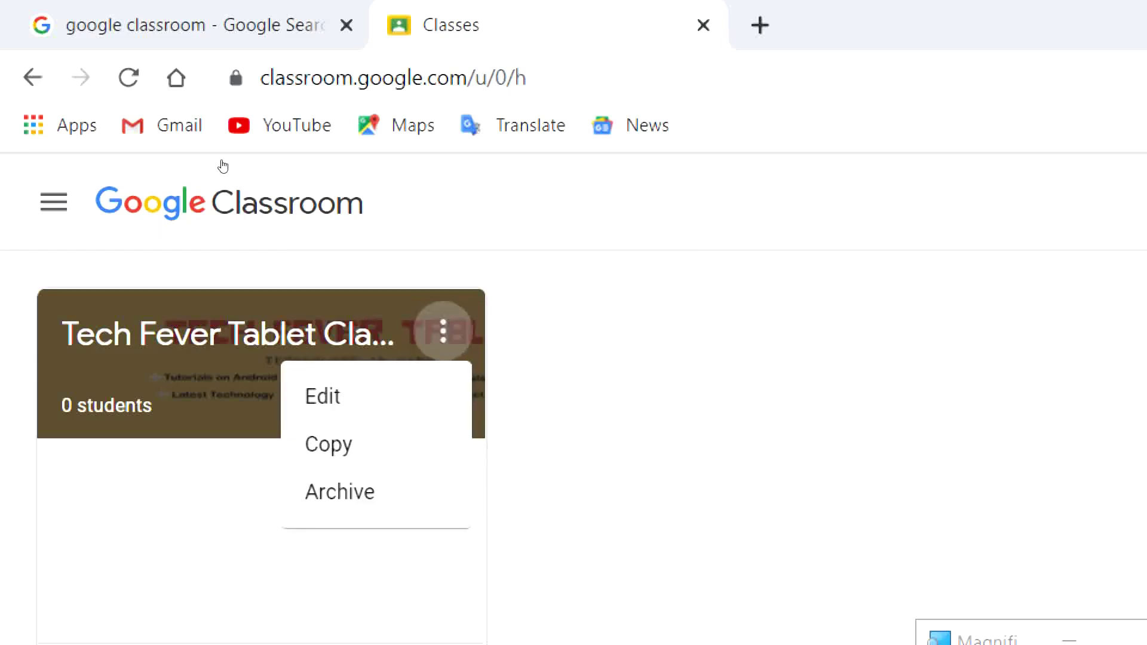
key(Return)
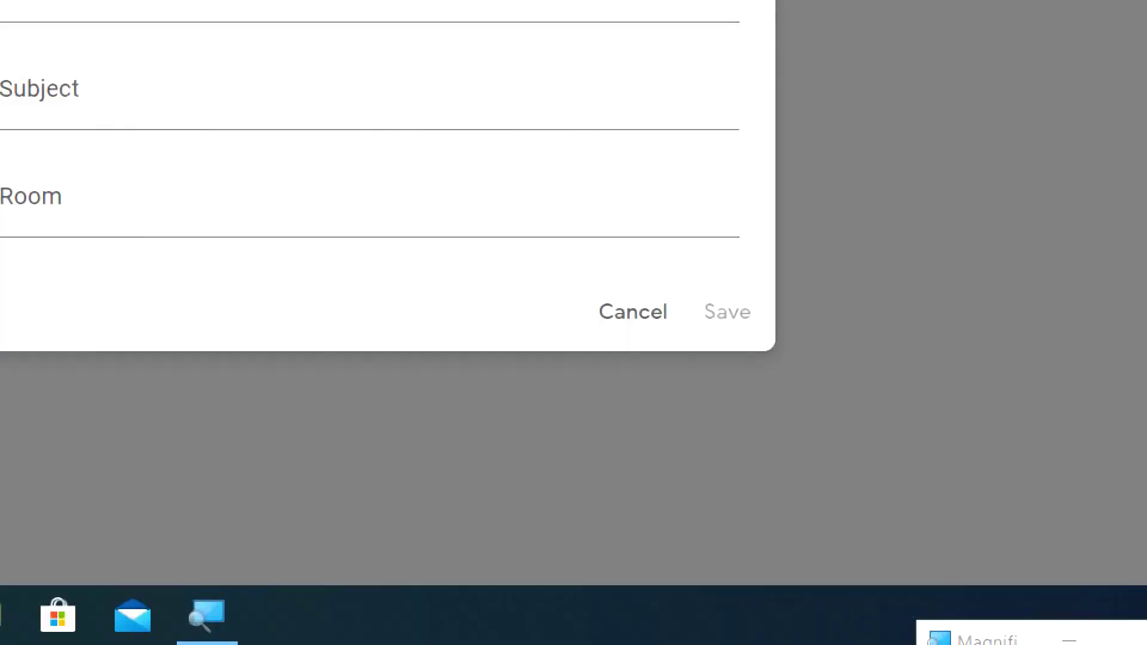
key(Tab)
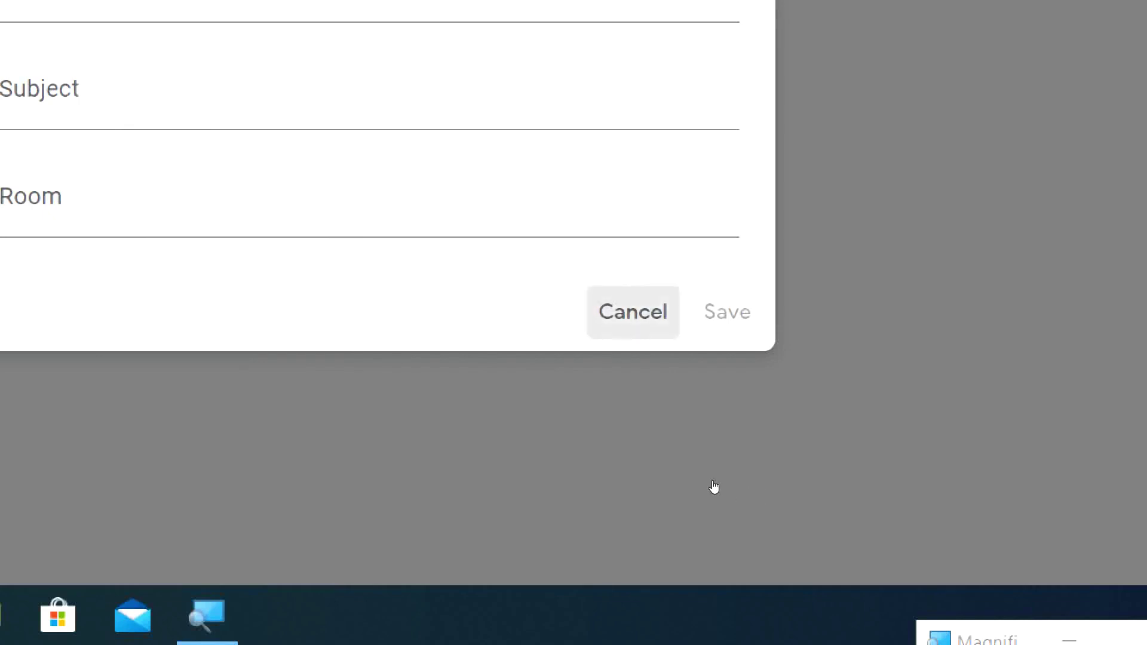
key(Return)
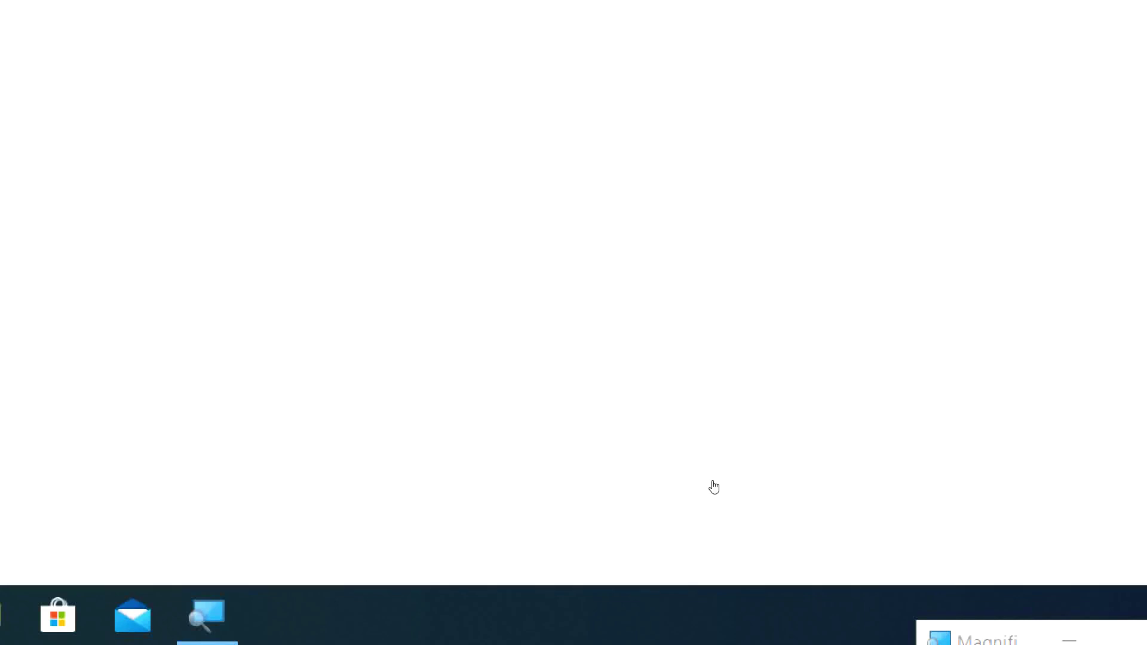
key(super+minus)
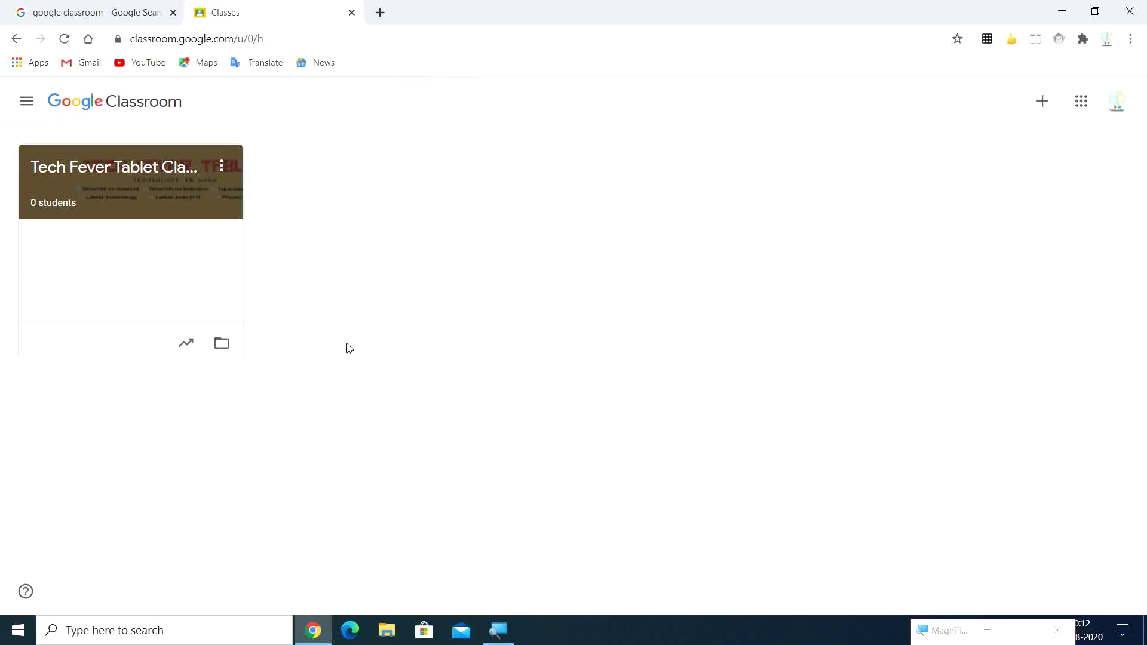
Open the Tech Fever Tablet Classroom Demo class, display its class code enlarged, highlight the code and close the display.
click(184, 200)
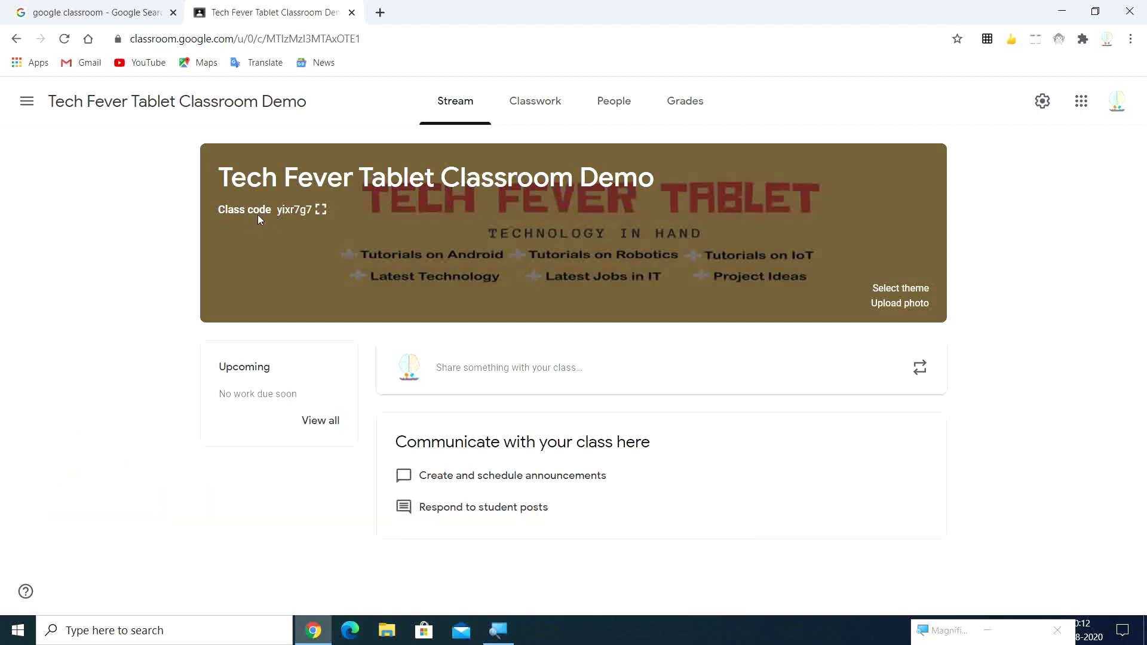
click(319, 210)
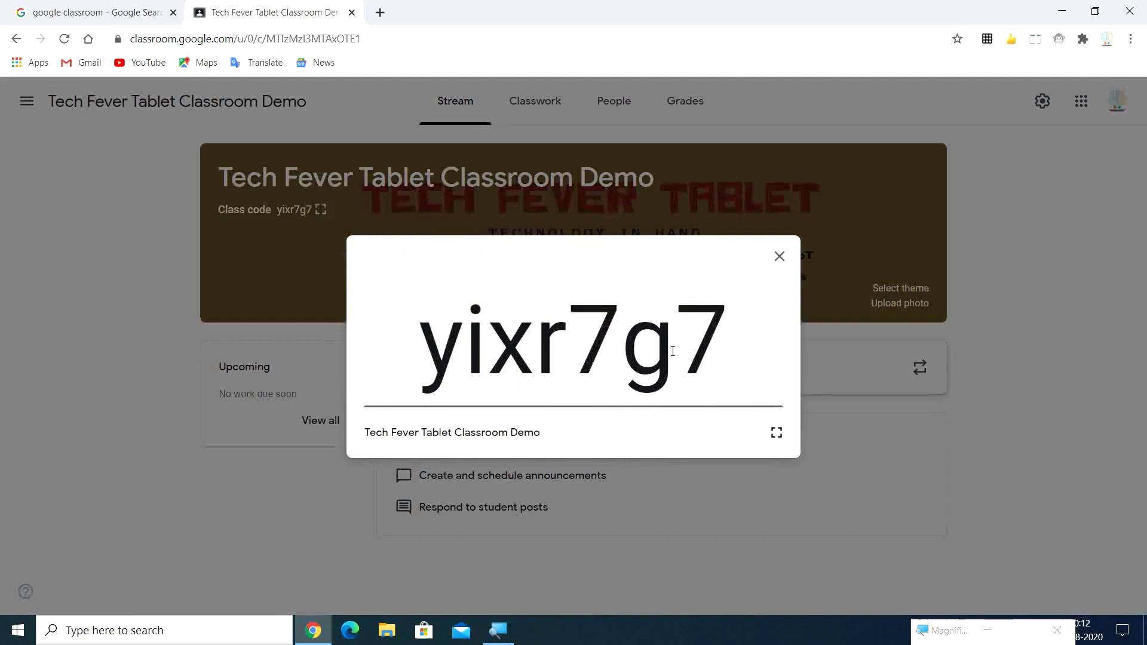
drag(727, 350, 428, 332)
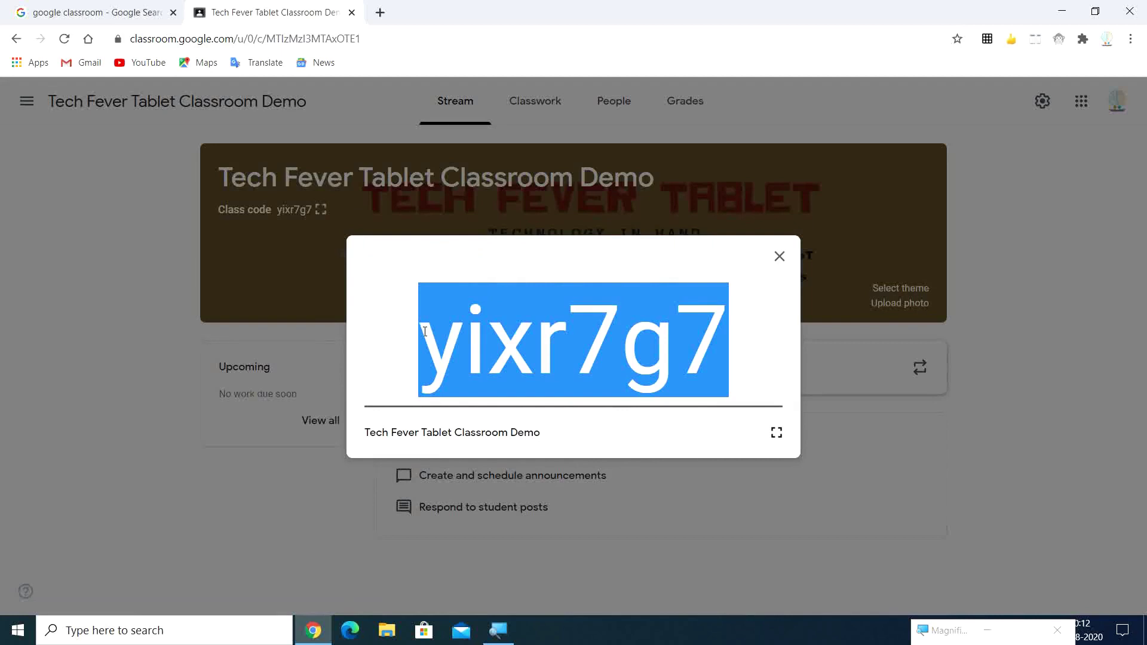
click(717, 371)
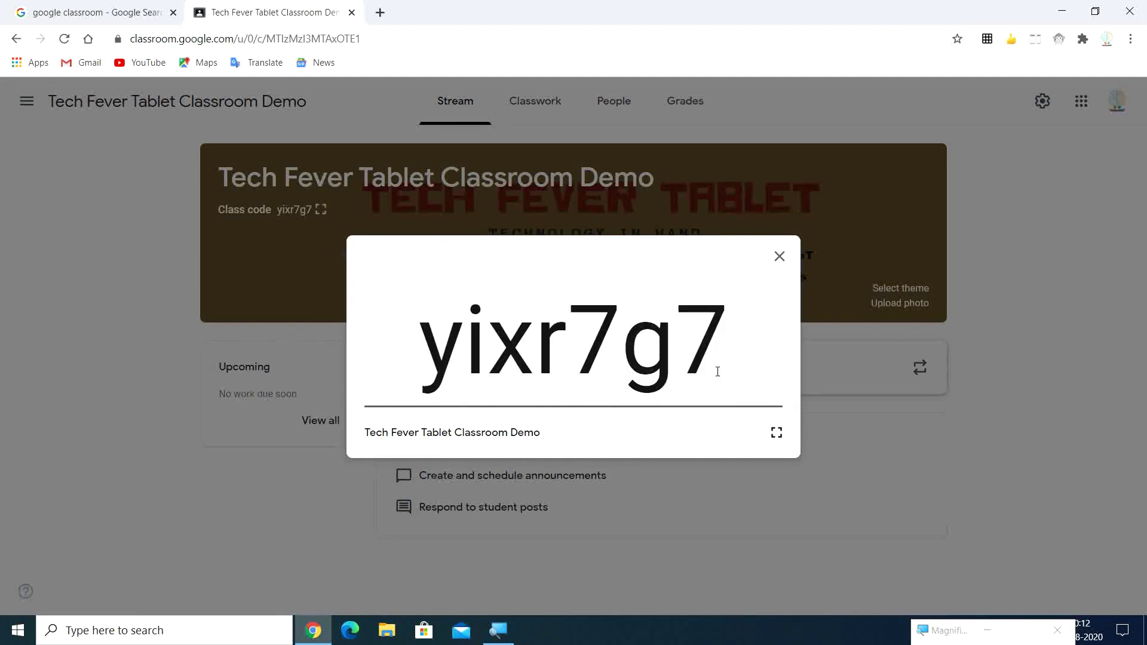
drag(716, 372, 439, 330)
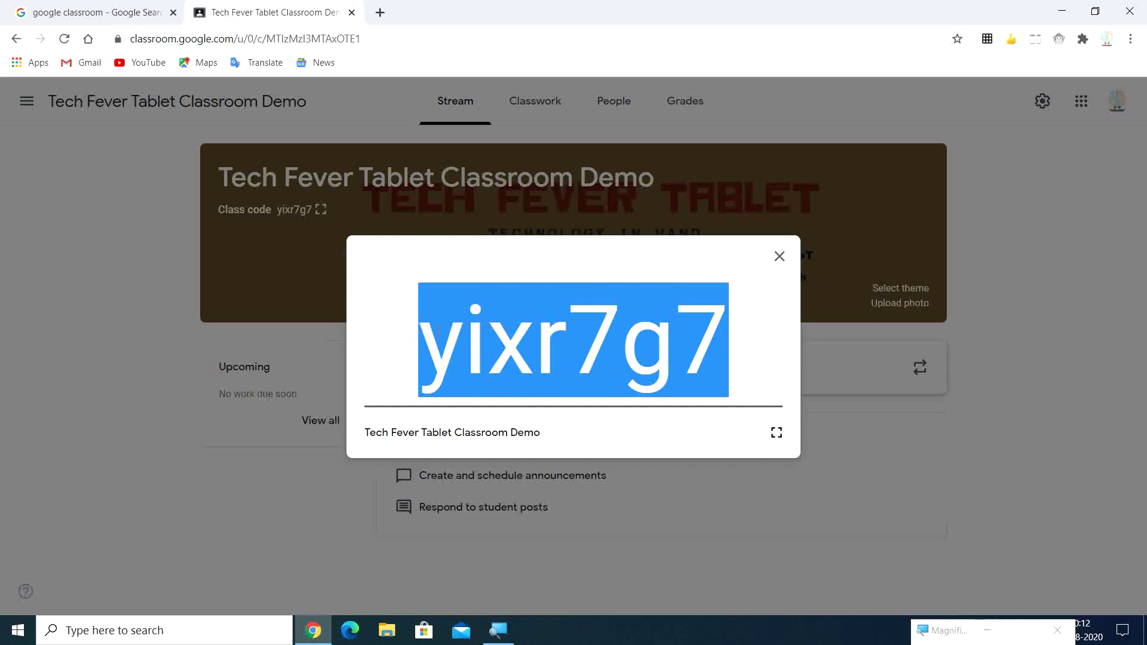
click(779, 256)
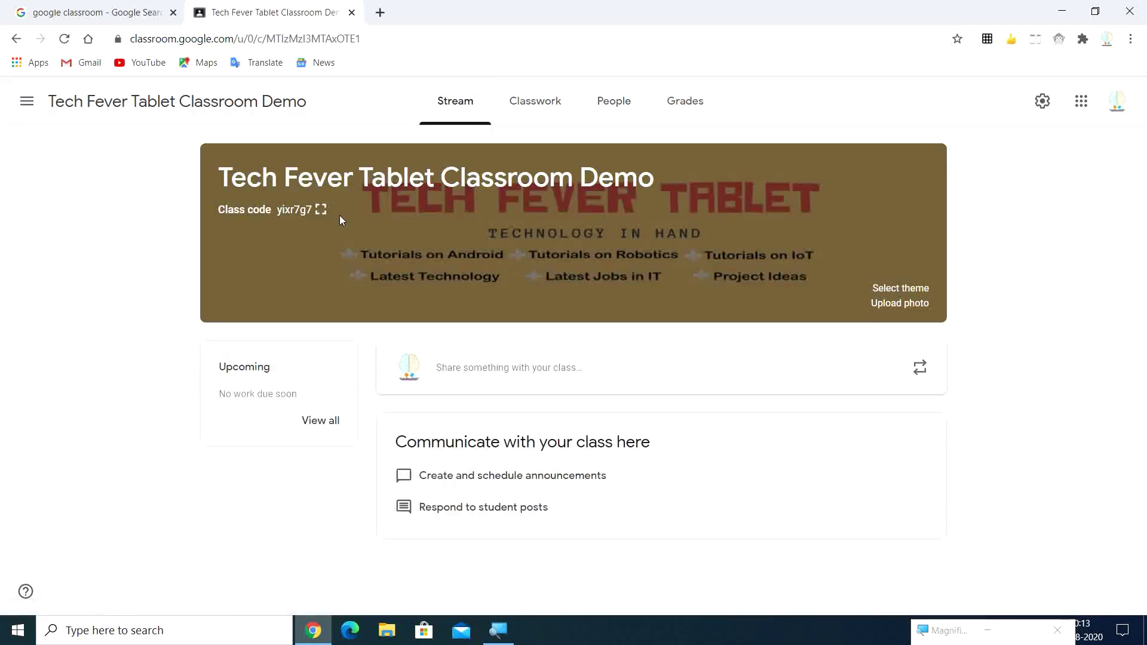
Open the invitation form for adding students to the class.
click(612, 119)
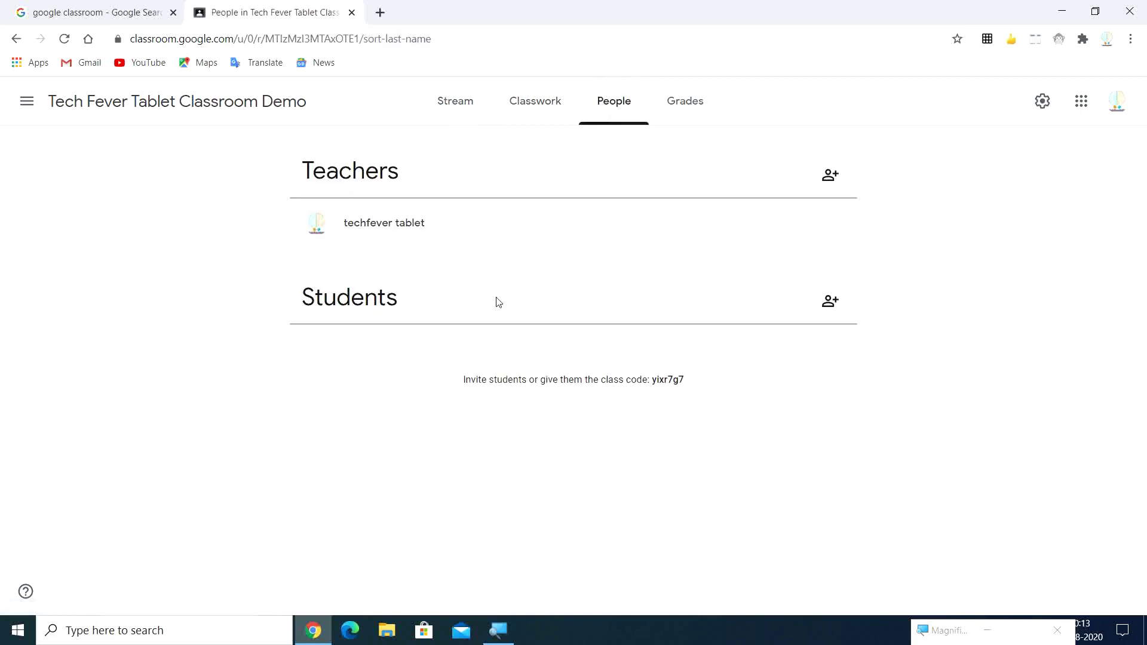
click(829, 301)
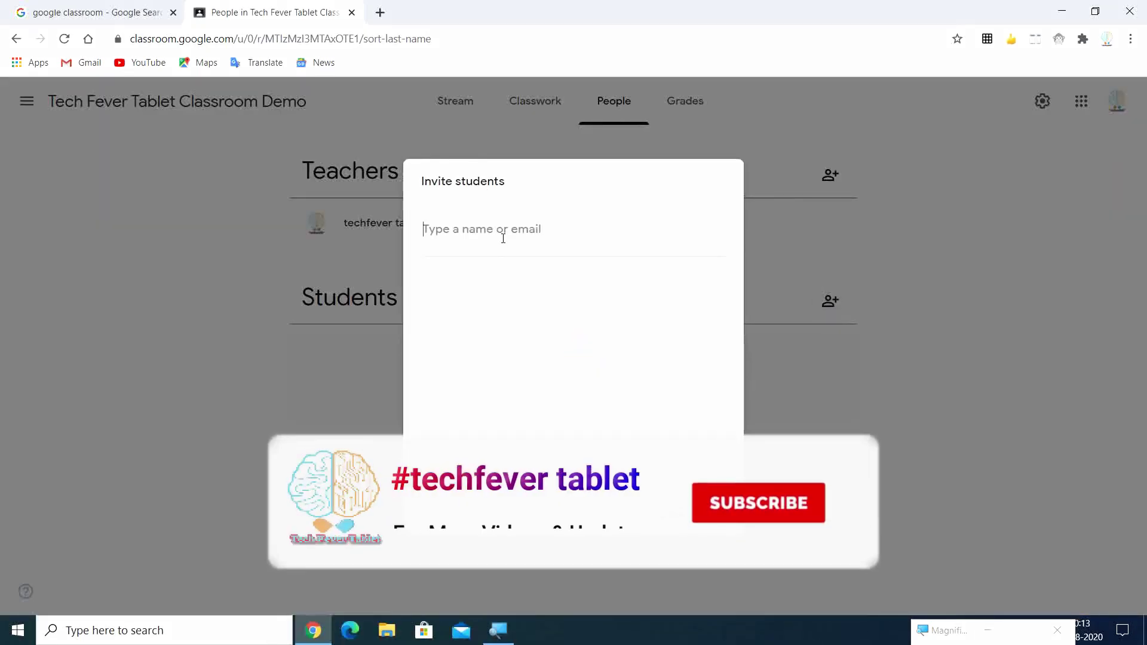
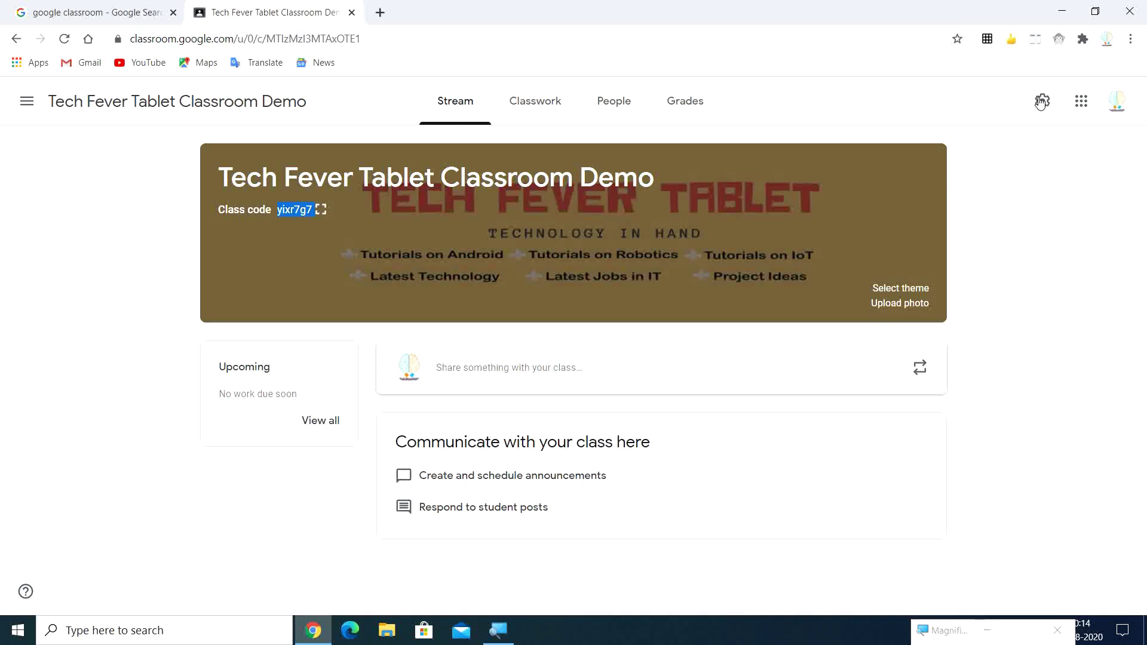
Open the class settings and reset the class code under General.
key(super+plus)
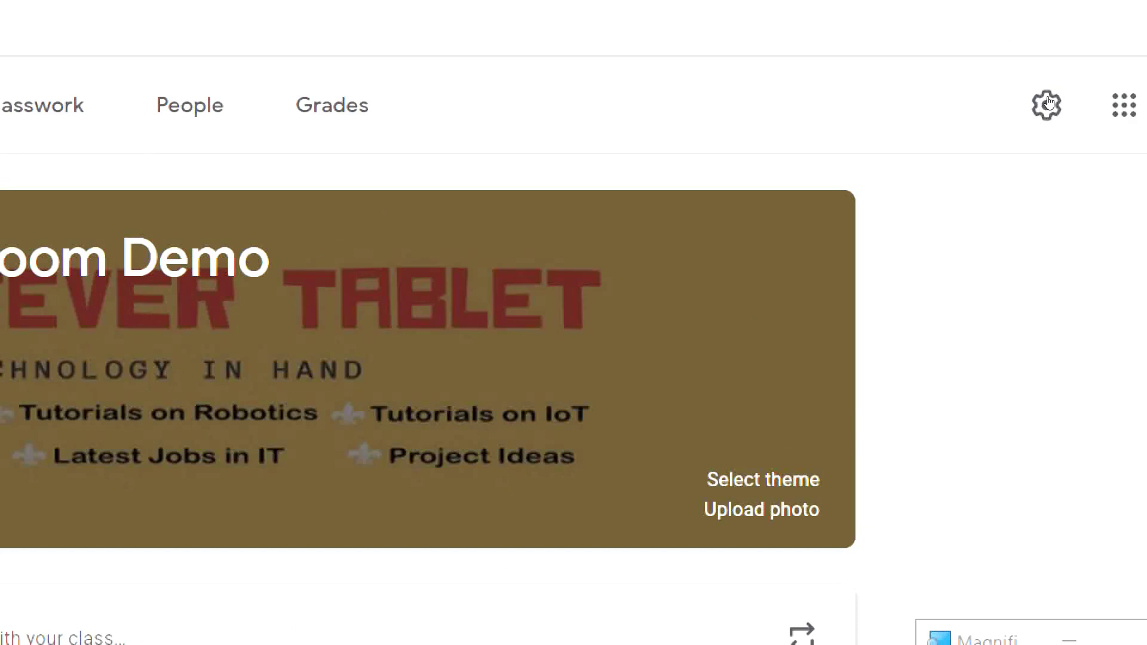
click(1048, 103)
key(super+minus)
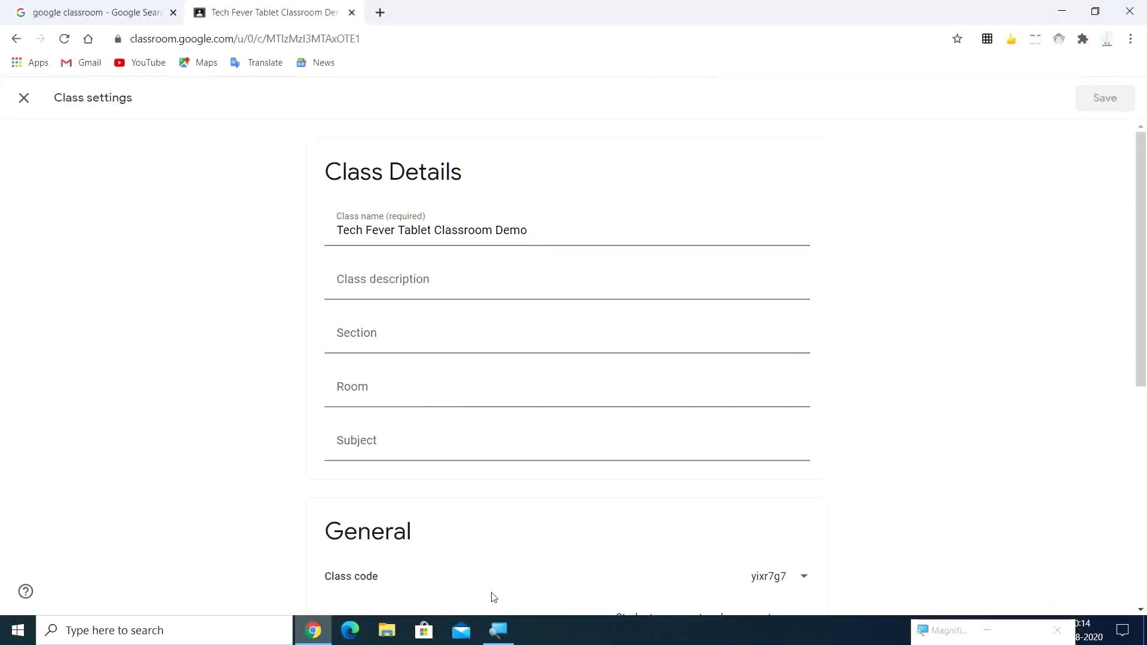
scroll(919, 530, down, 5)
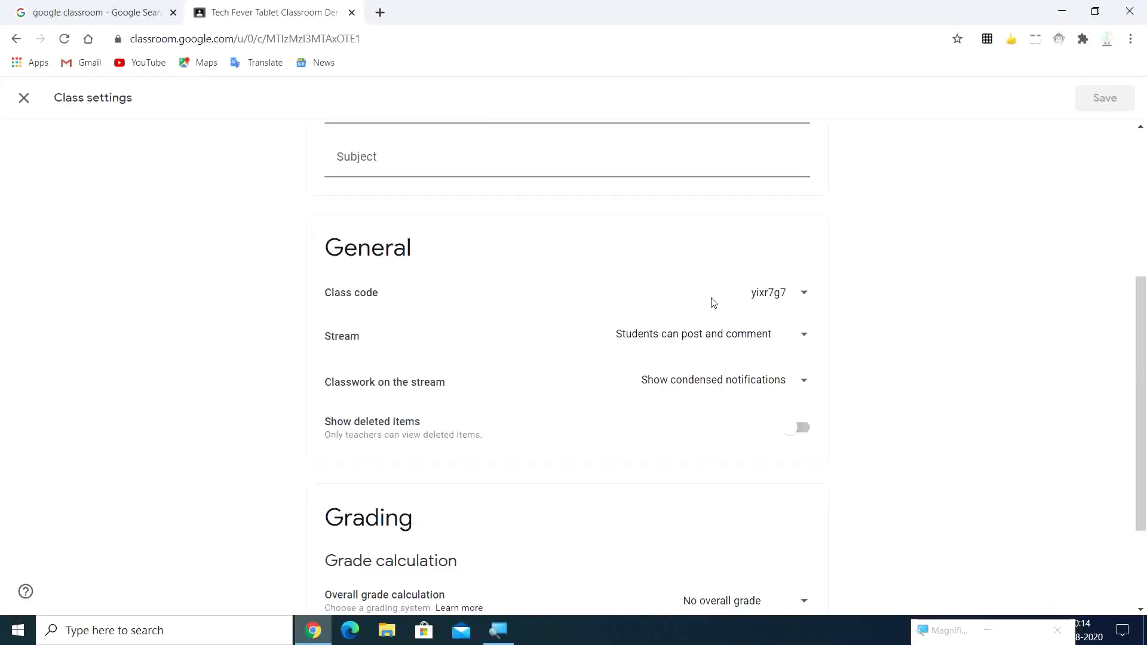
click(794, 299)
key(super+plus)
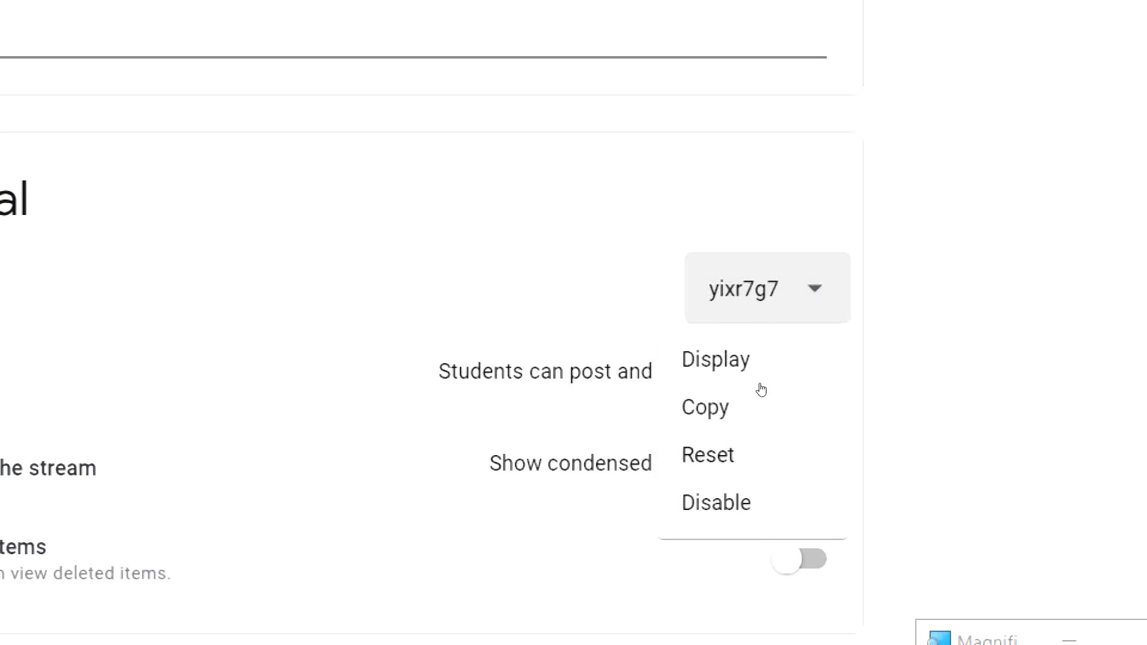
key(Down)
key(Down)
key(Down)
key(Return)
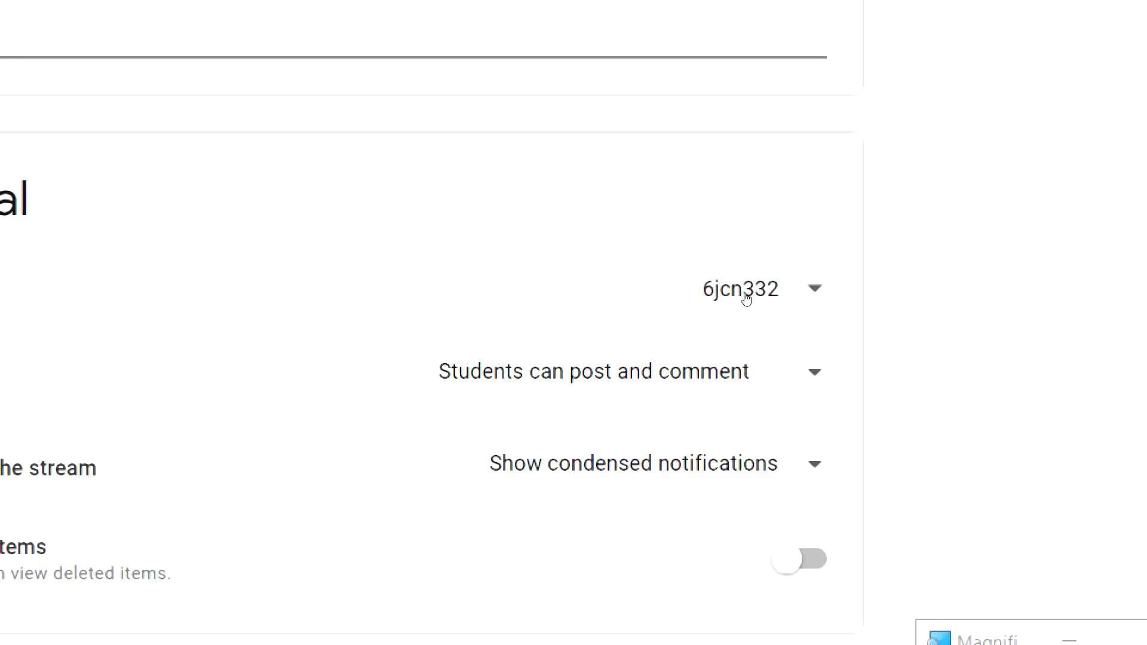
Disable the class code and enable it again.
click(788, 299)
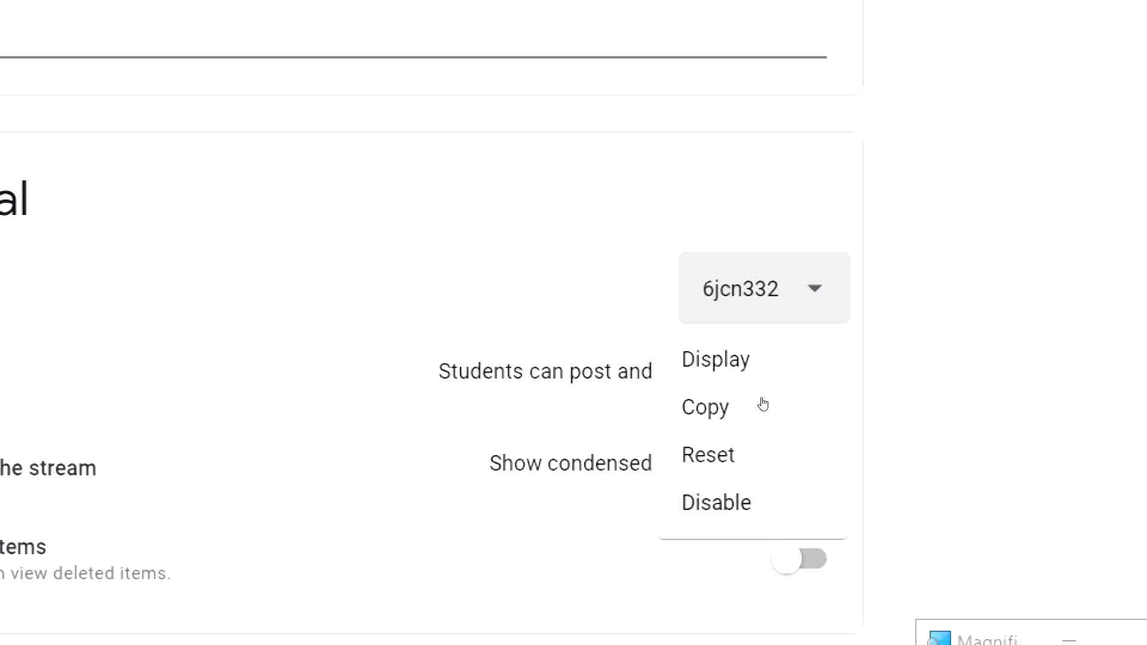
key(Down)
key(Down)
key(Down)
key(Down)
key(Return)
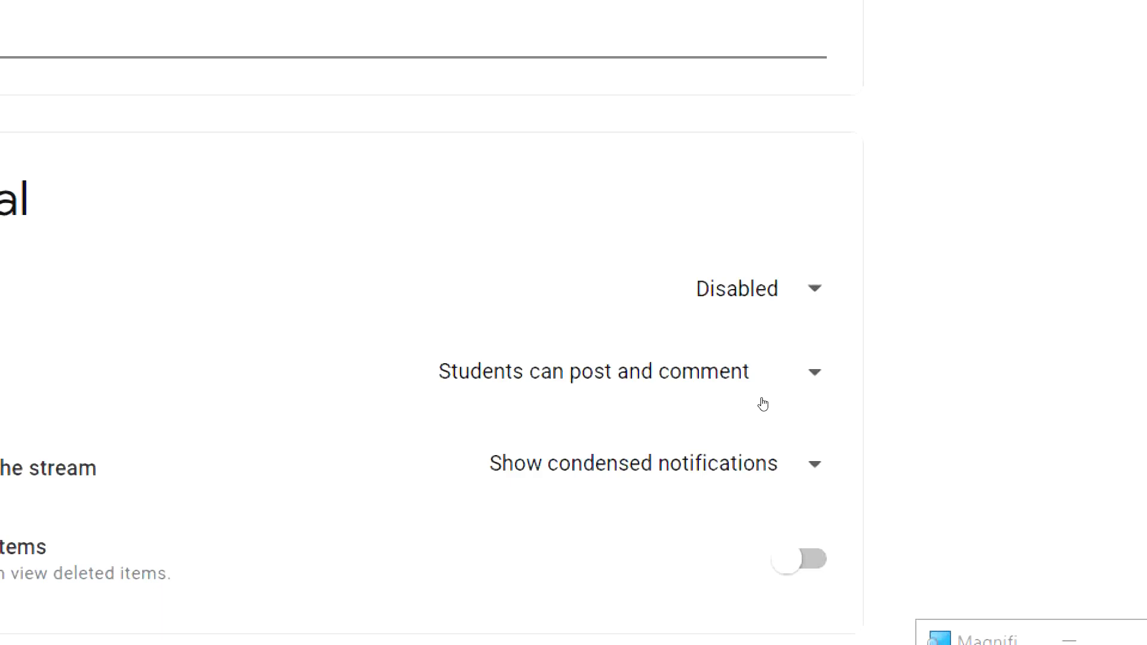
click(780, 290)
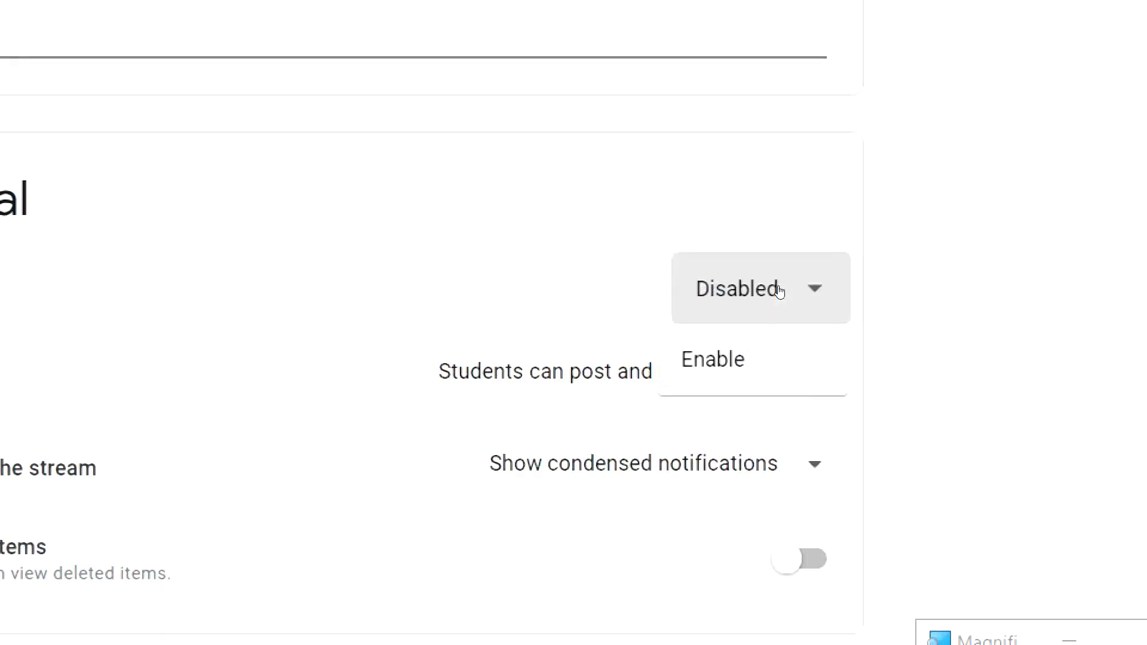
click(765, 327)
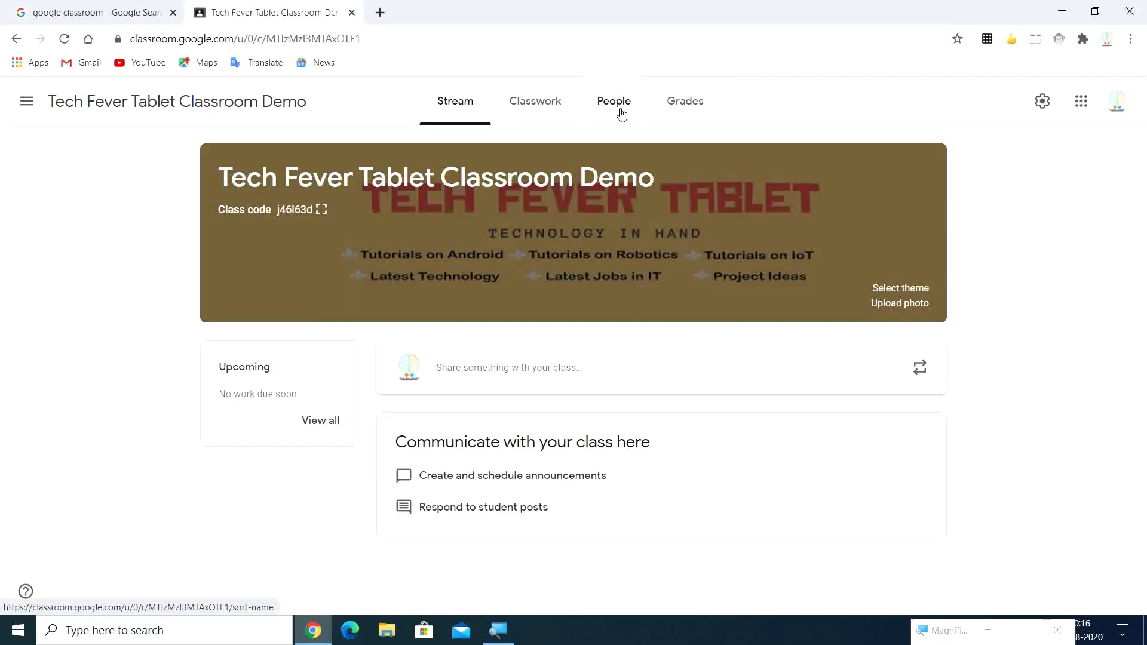
Go to the class's people list, view the form for inviting teachers, and cancel it.
click(622, 115)
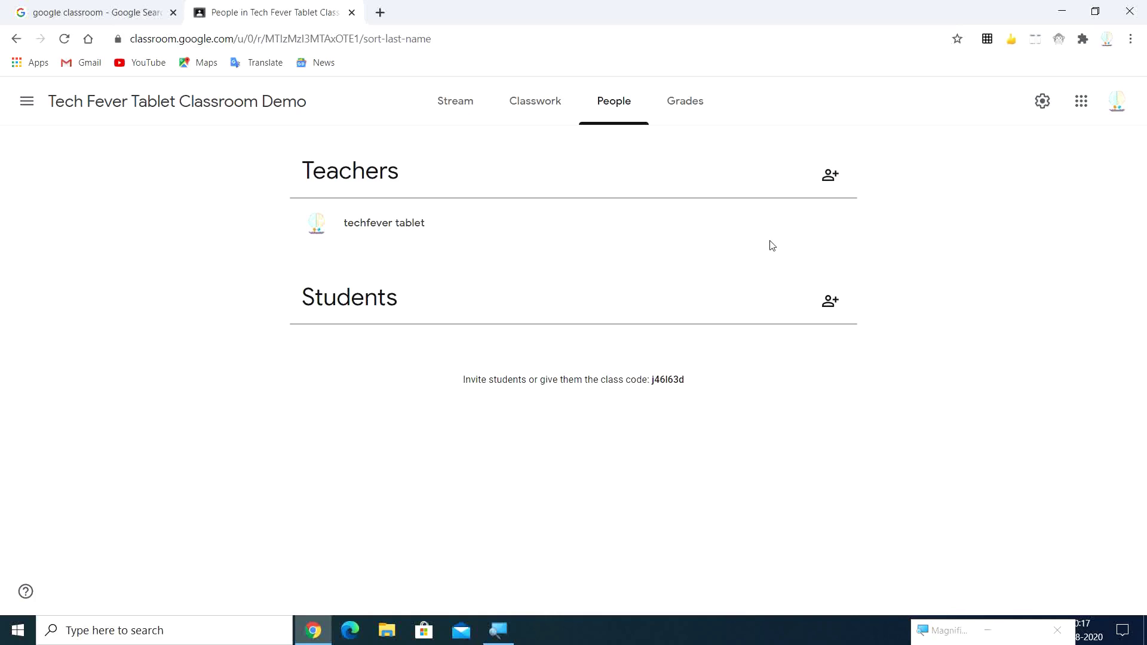
click(829, 186)
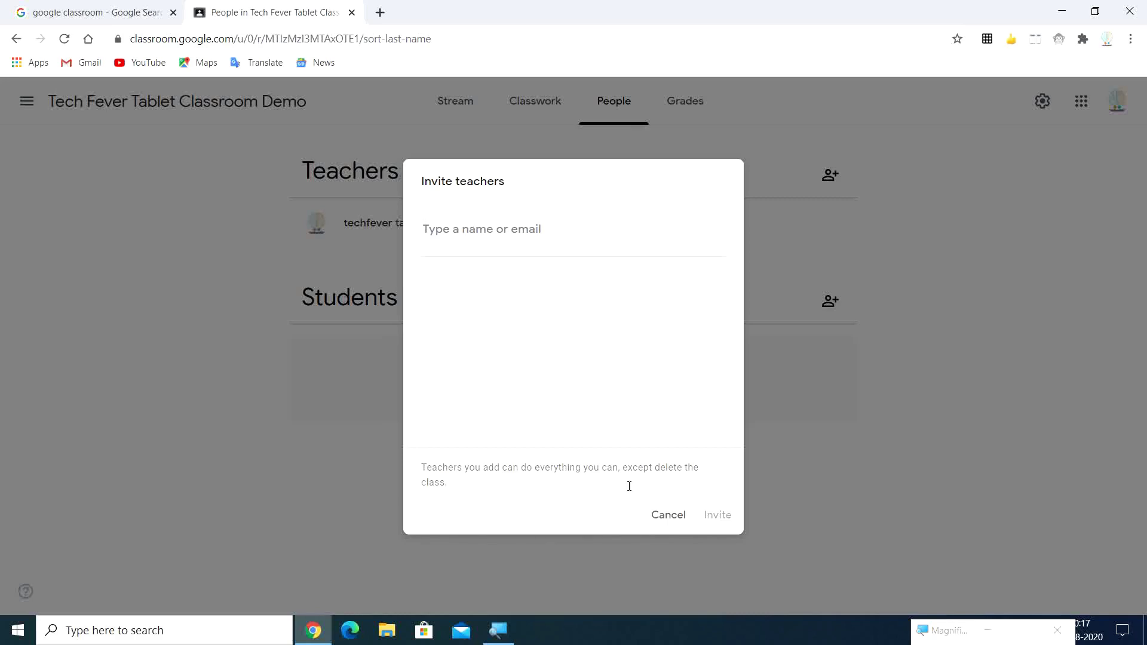
click(671, 515)
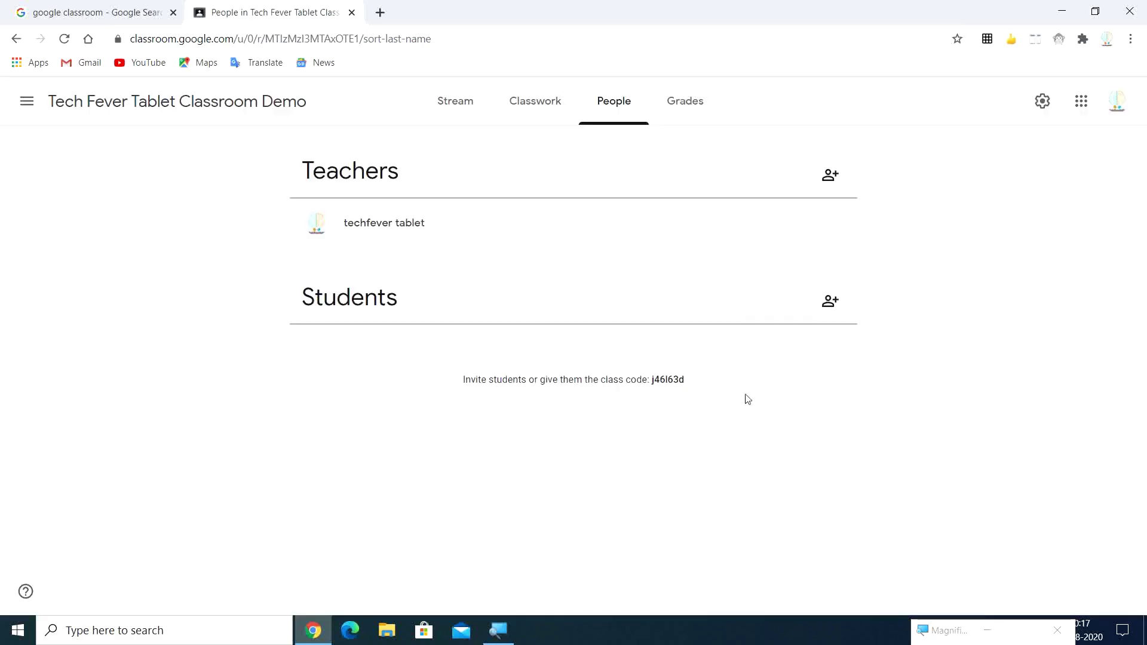
Invite the first student to the class by picking the suggested contact and sending the invitation.
click(828, 308)
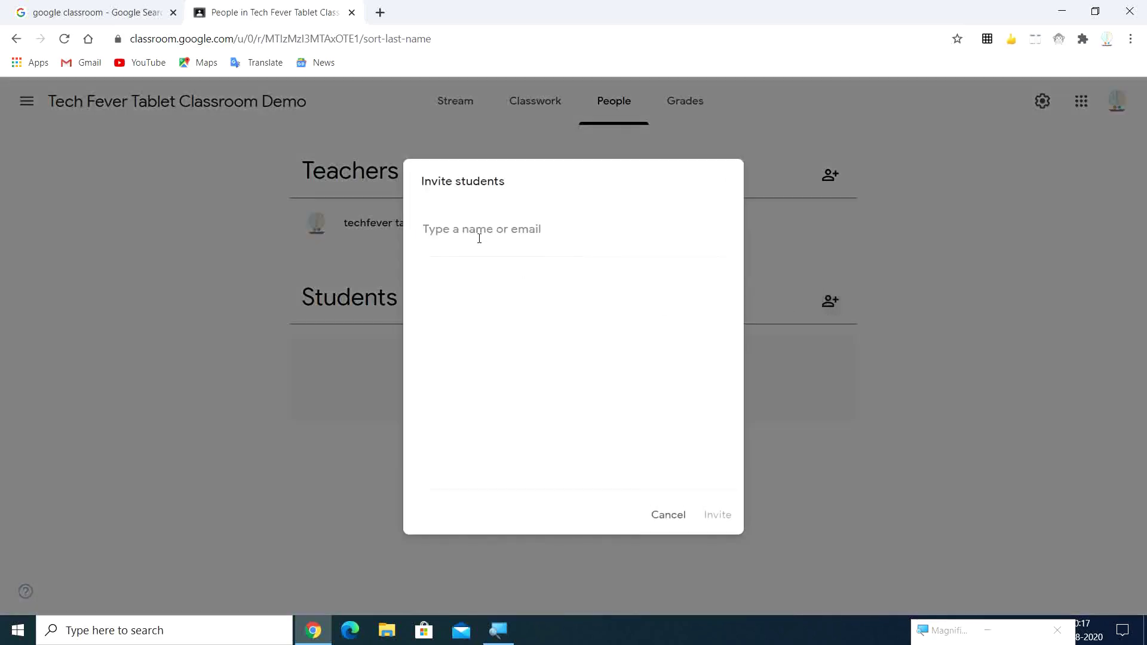
text(ga)
click(486, 306)
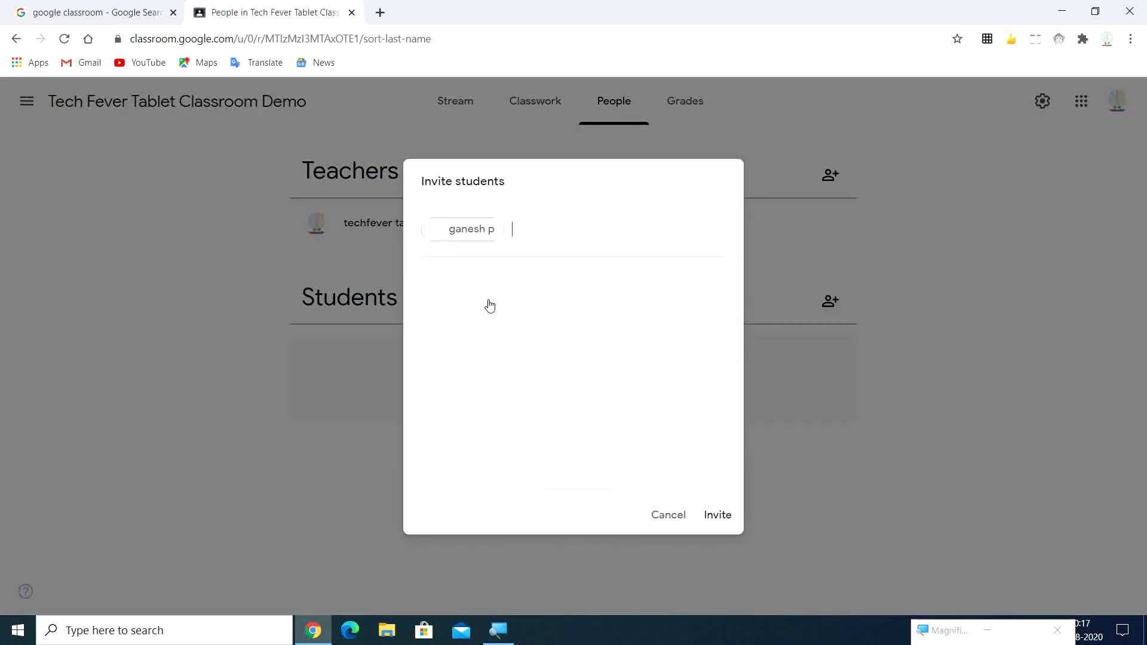
click(718, 515)
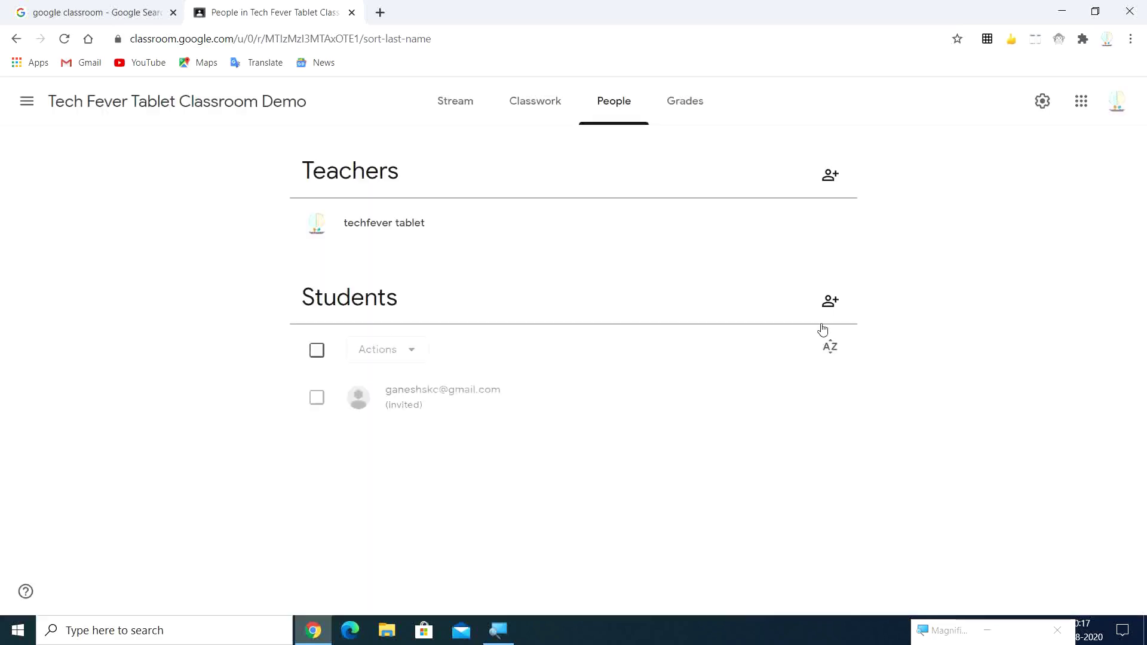
Invite a second student to the class using the contact's name or e-mail.
click(830, 302)
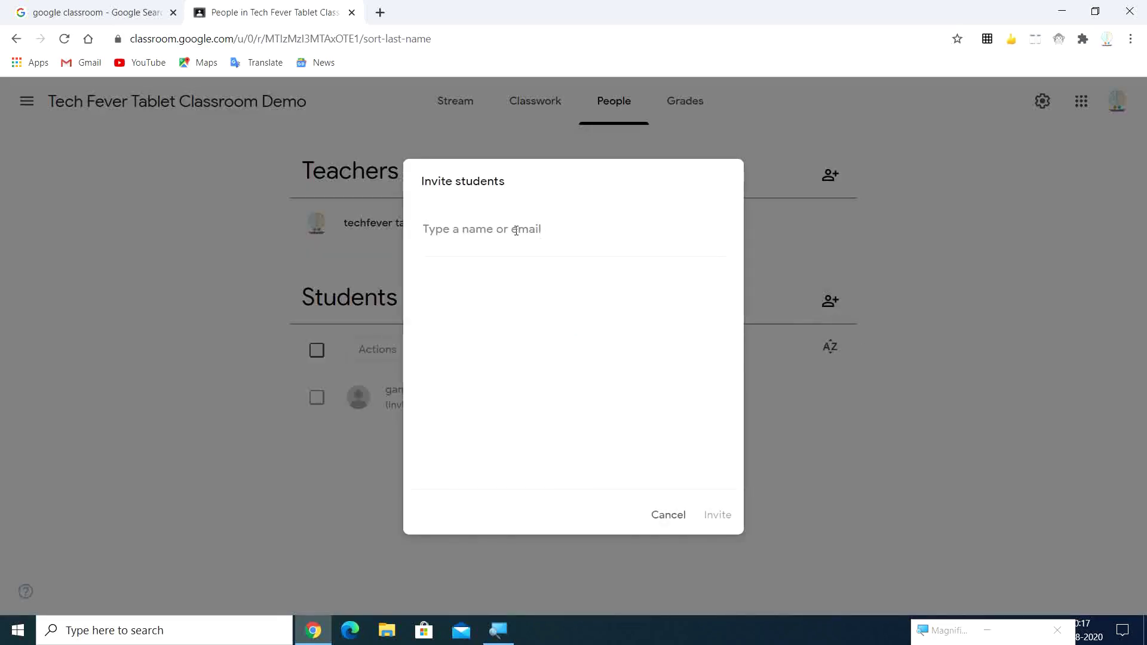
text(gagi)
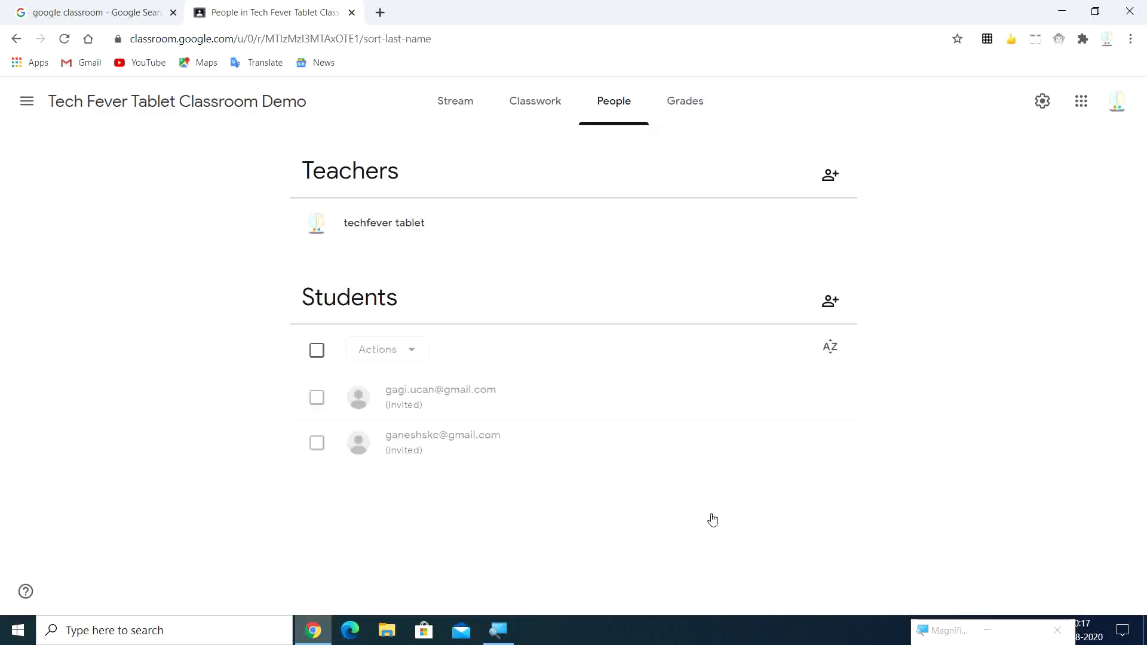
Return to the class stream, display the class code enlarged for students to join with, and close the display.
click(450, 121)
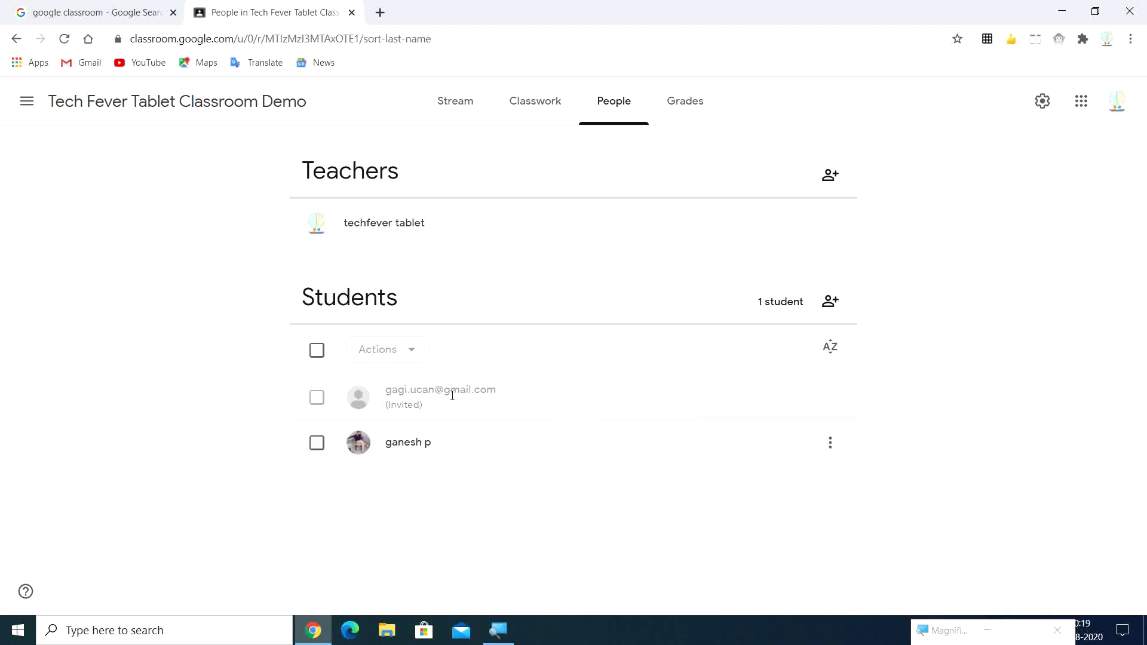
click(440, 104)
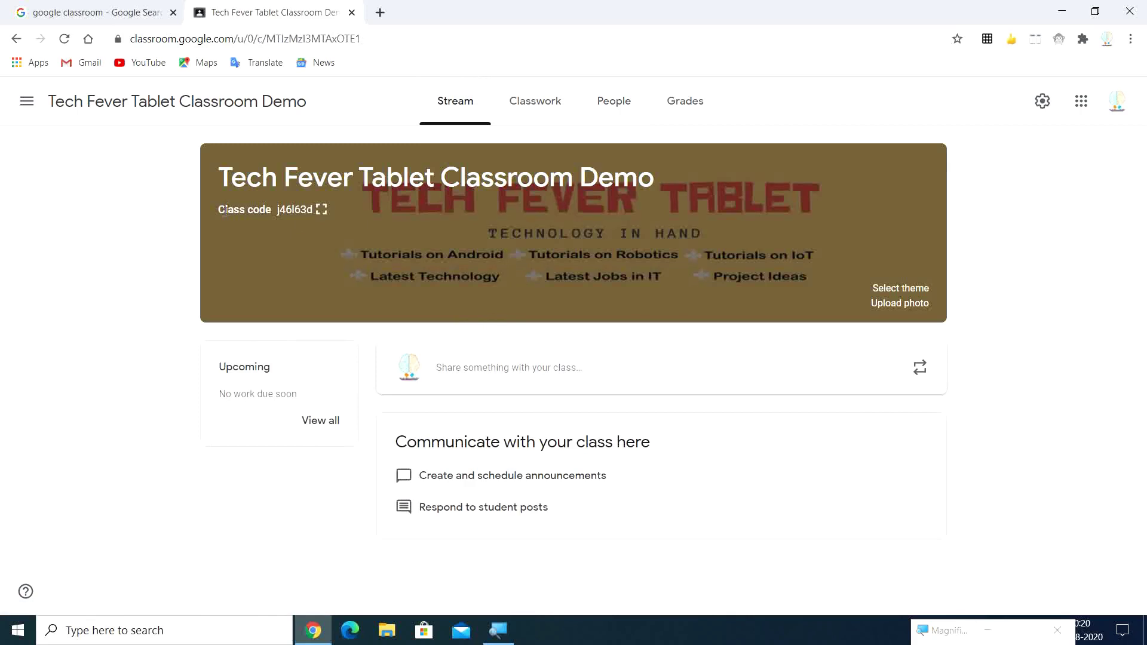
click(322, 210)
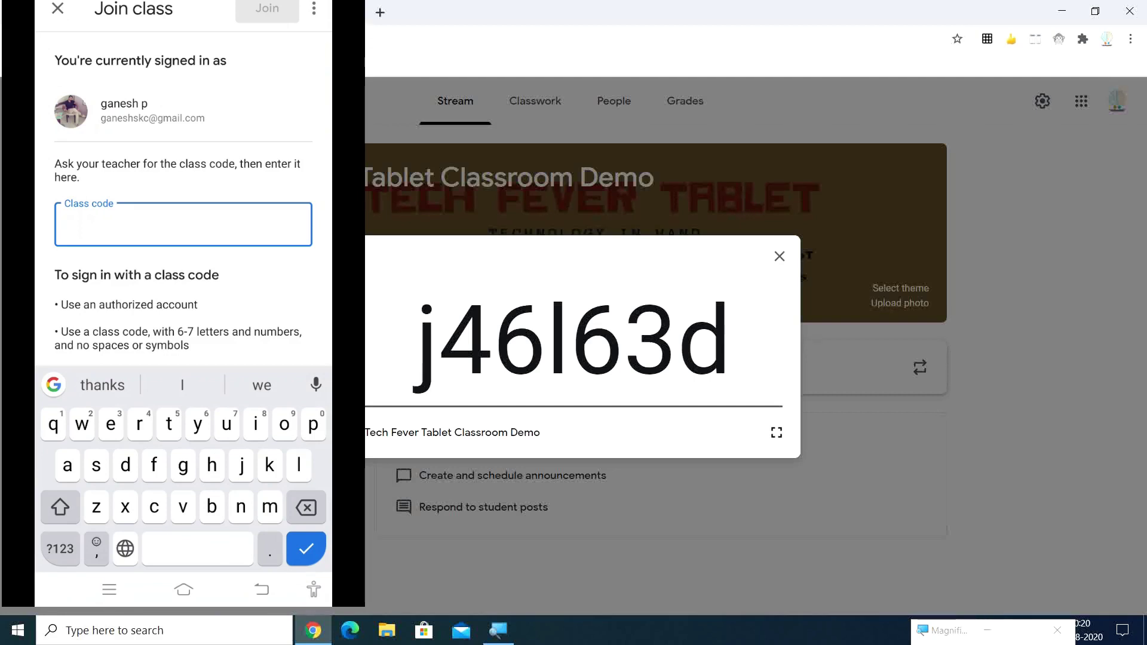
key(Escape)
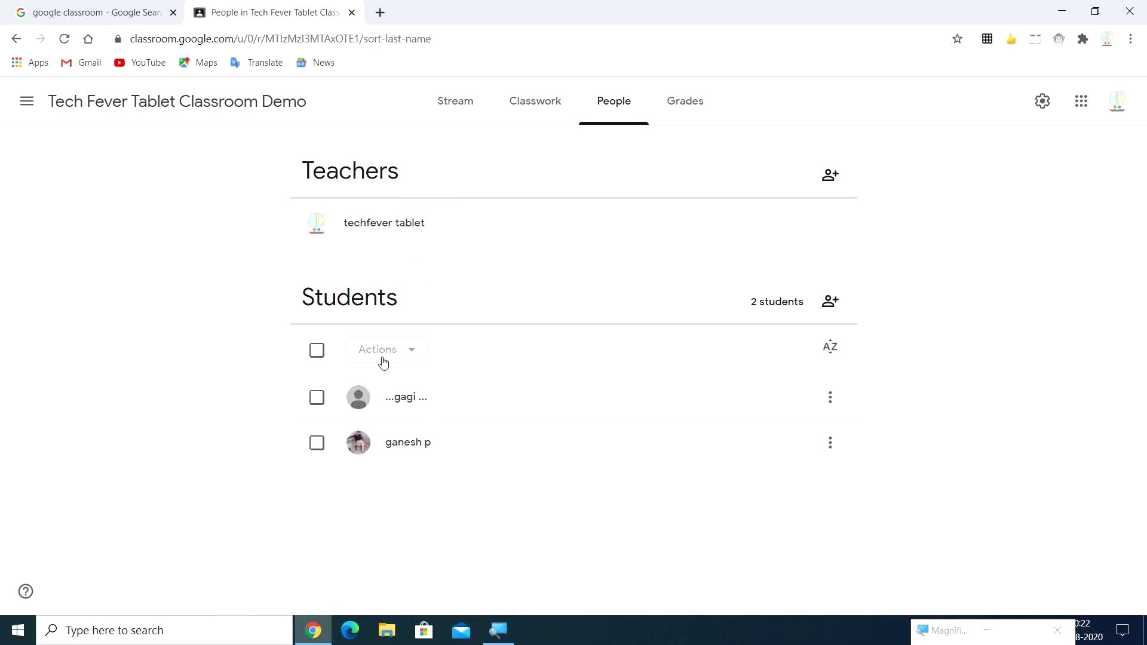
Write the stream announcement "Welcome you all" and address it to all students.
key(super+plus)
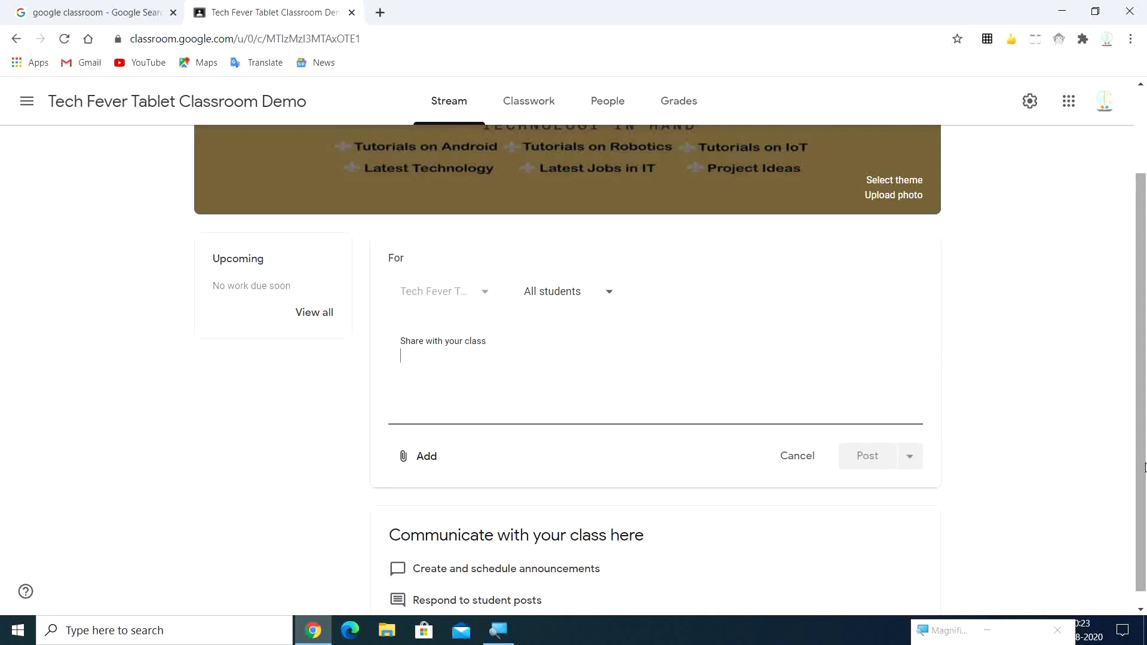
text(all)
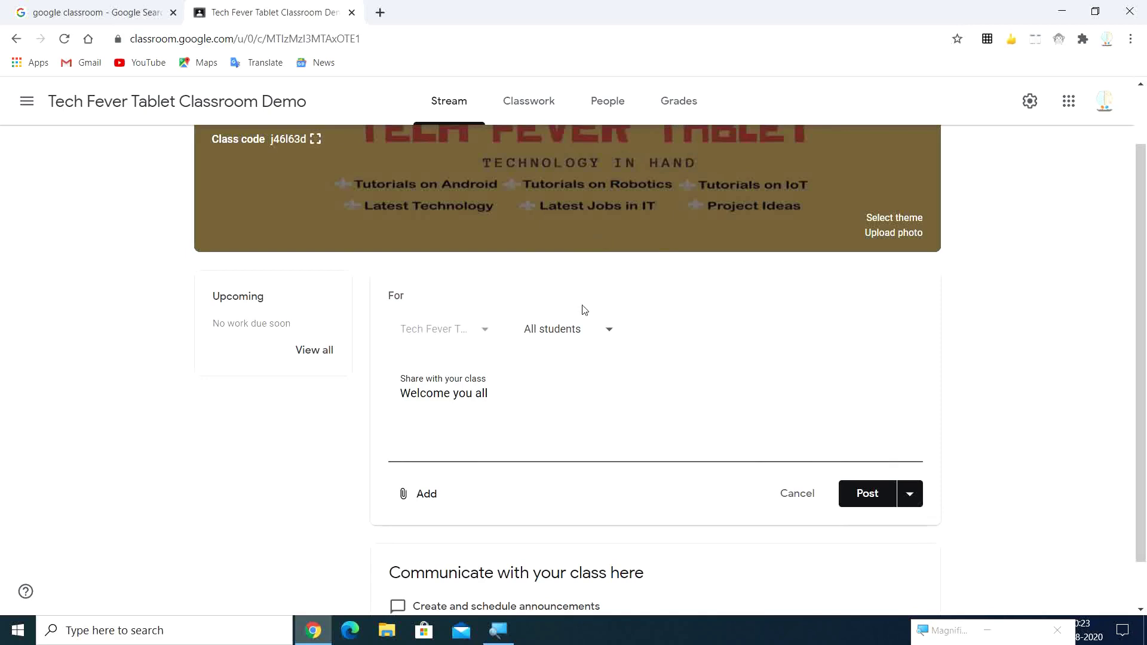
click(579, 335)
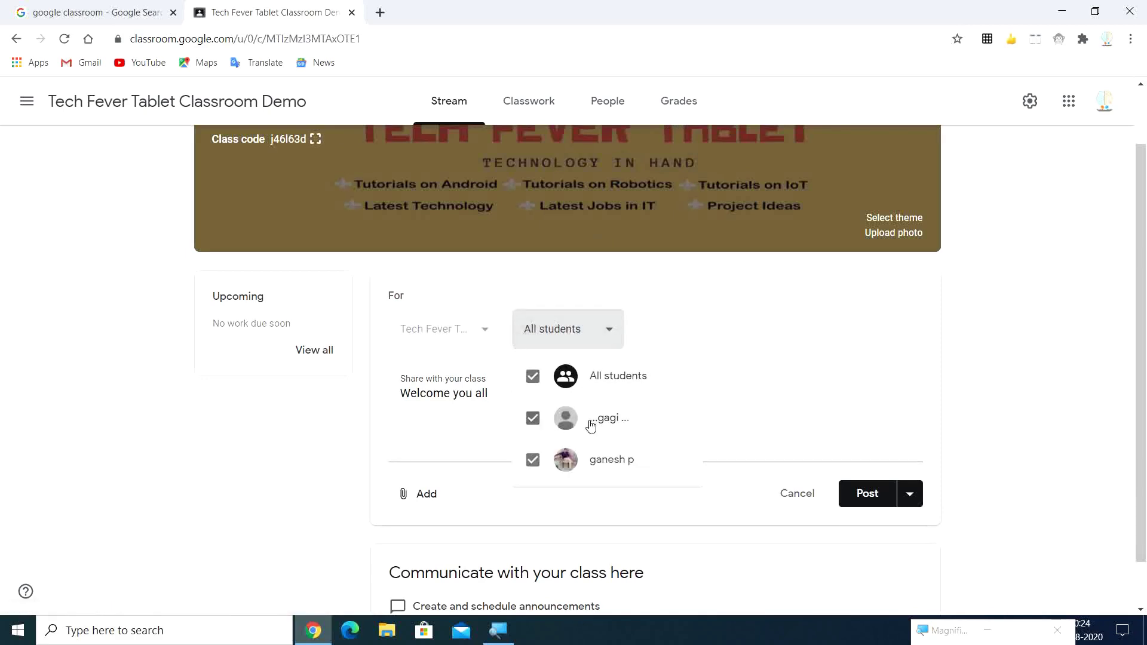
click(589, 378)
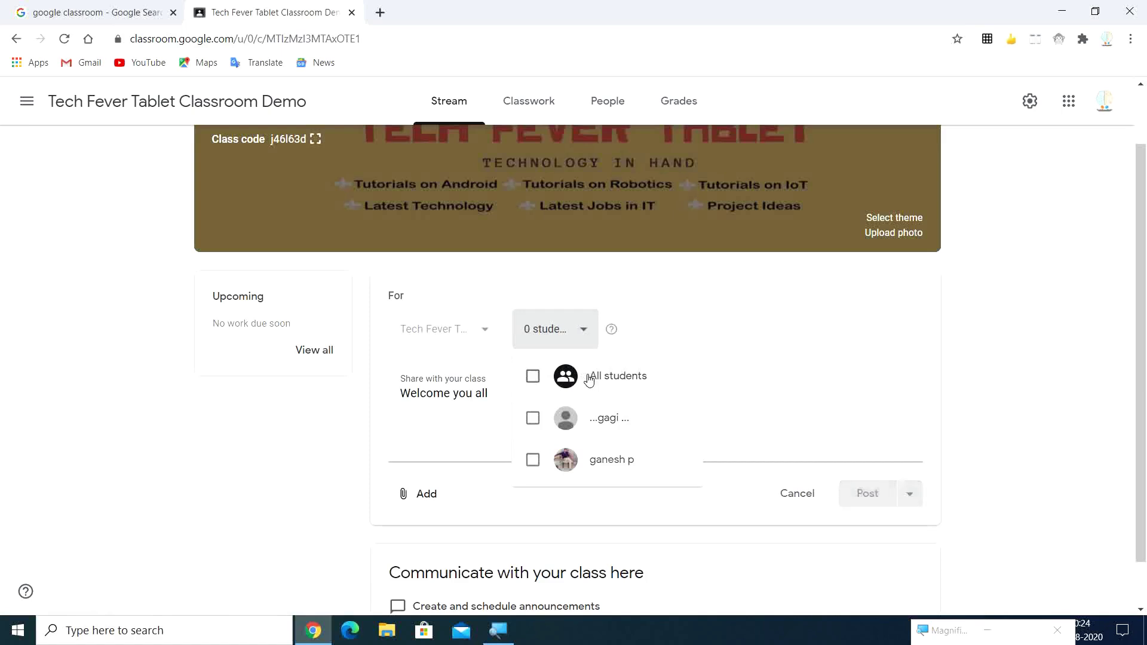
click(589, 378)
click(754, 329)
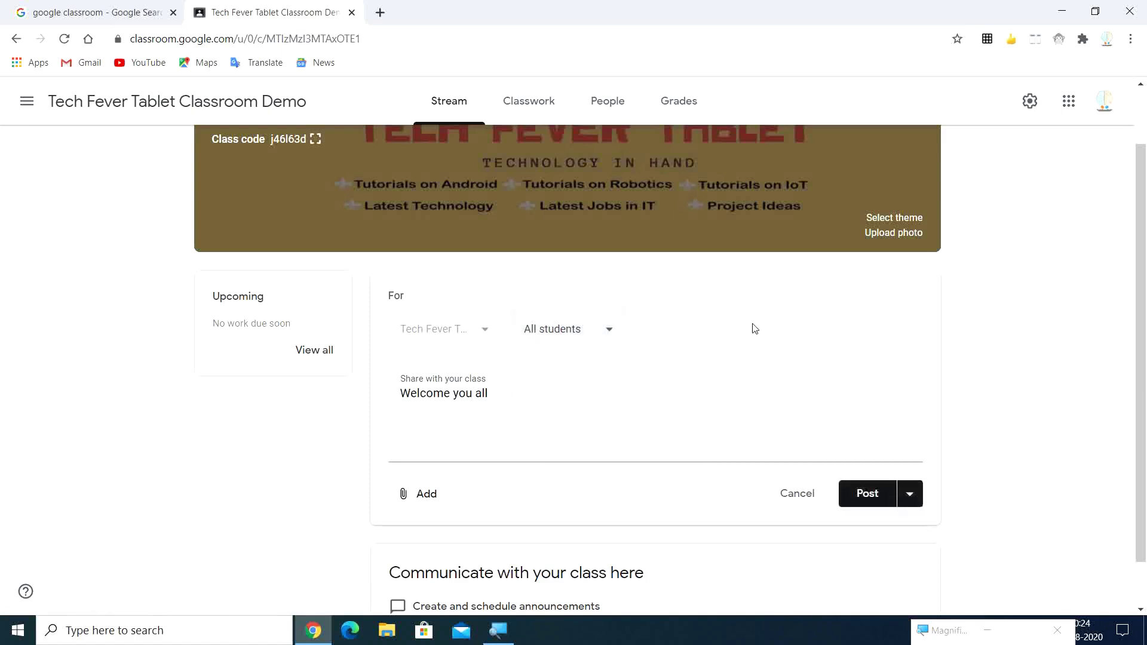
Check the attachment options for the announcement and post it to the class without an attachment.
scroll(1142, 418, down, 1)
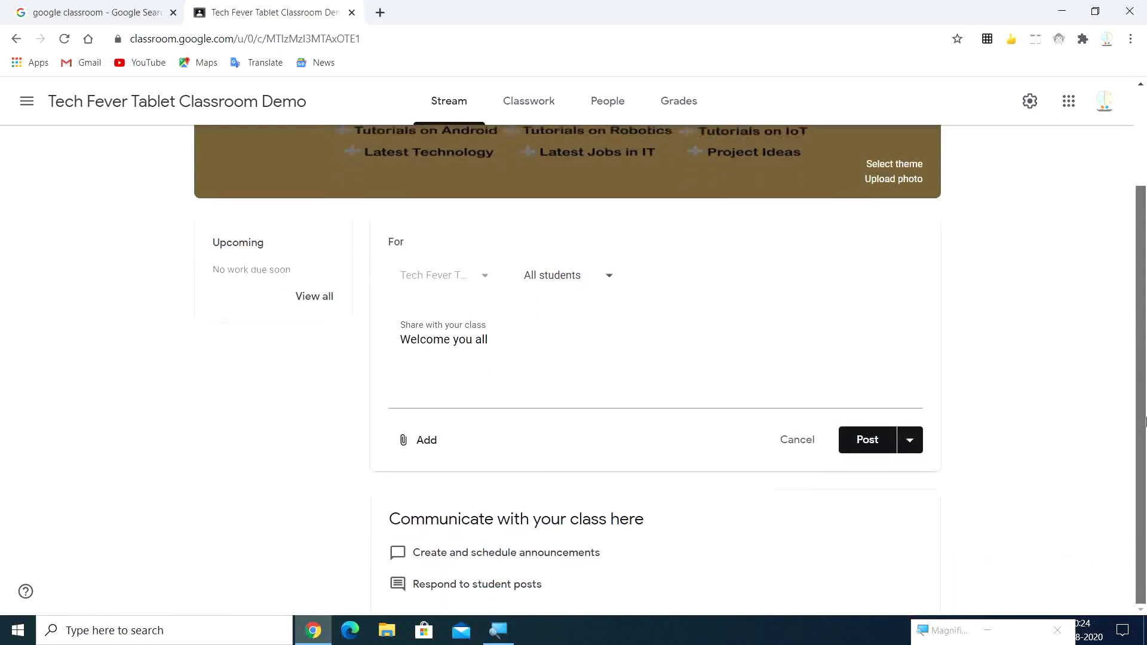
click(405, 443)
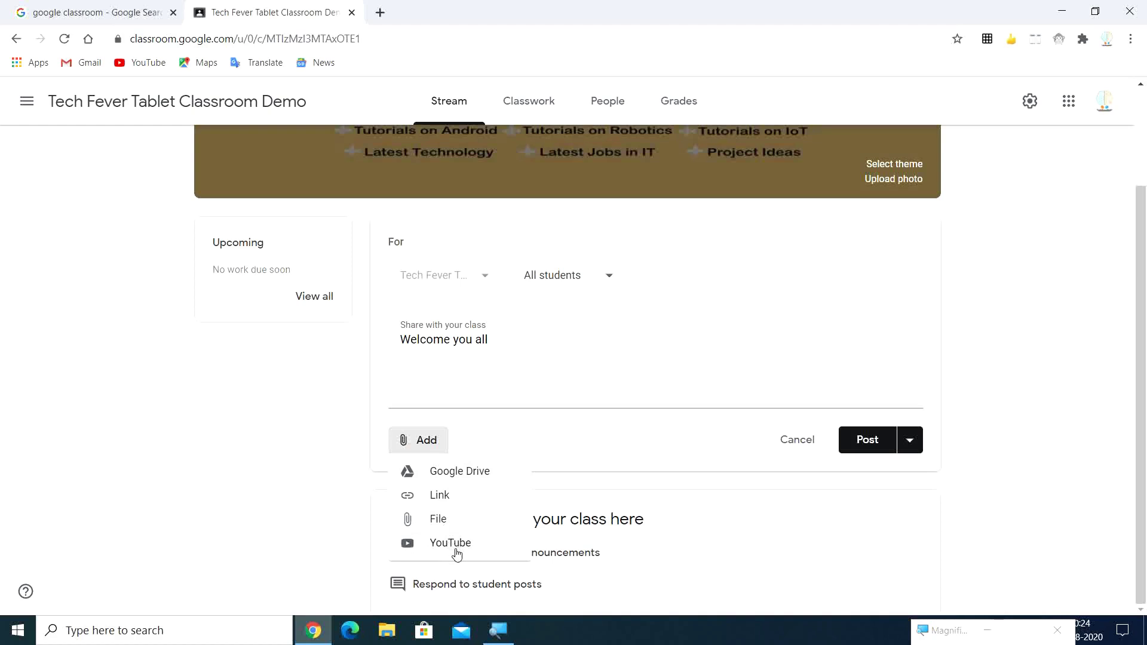
click(552, 361)
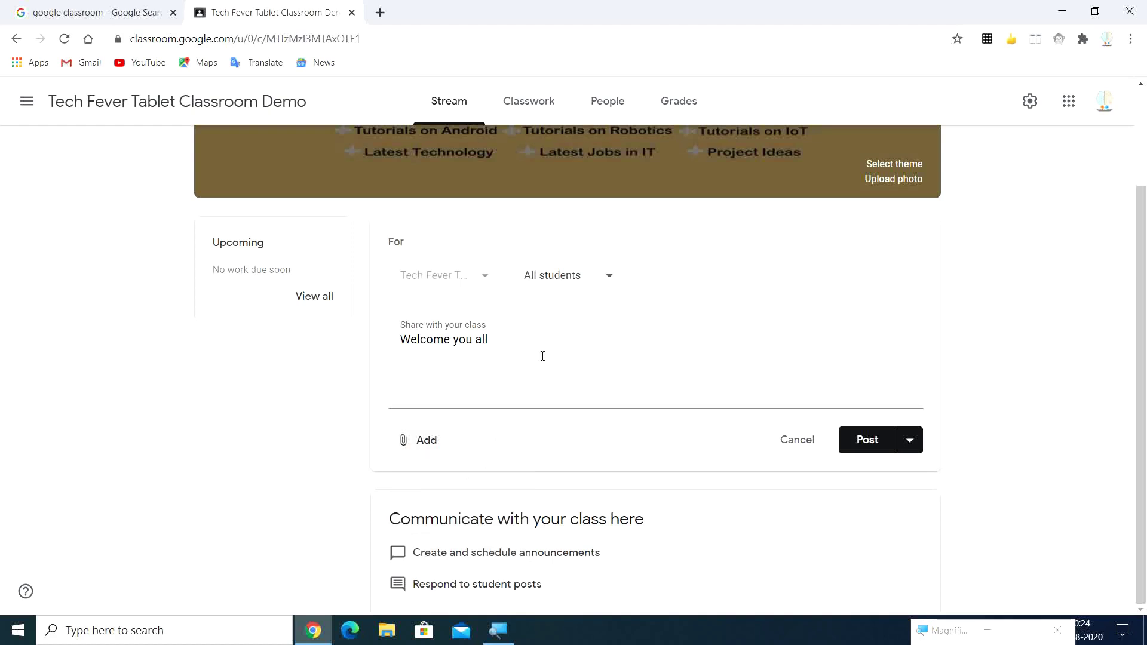
click(539, 345)
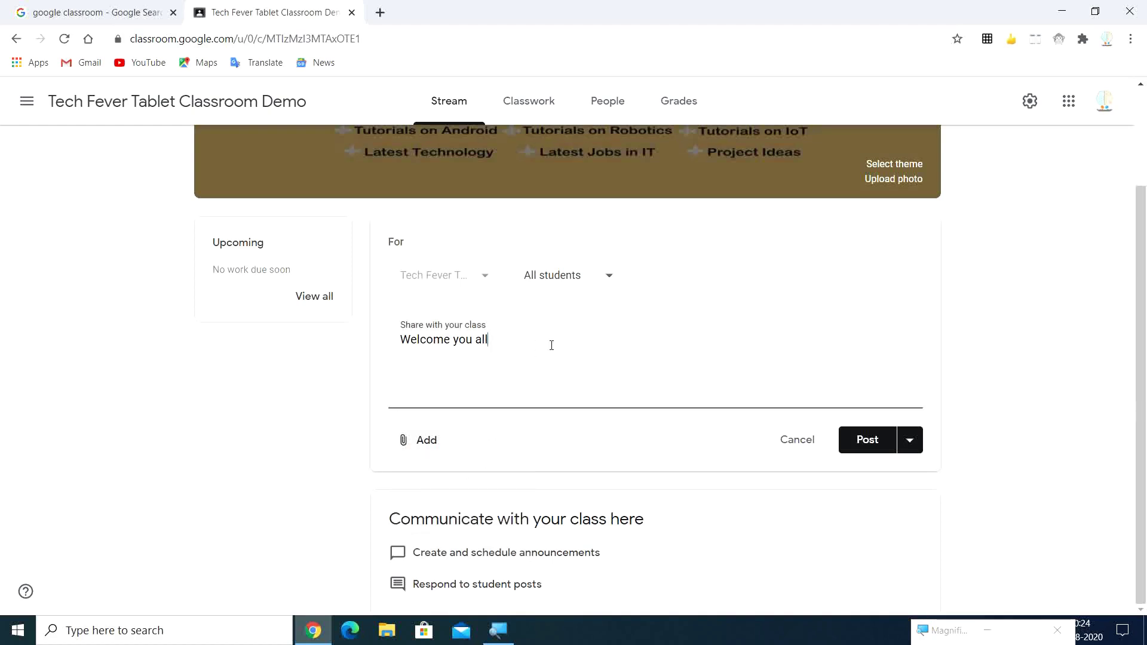
click(871, 445)
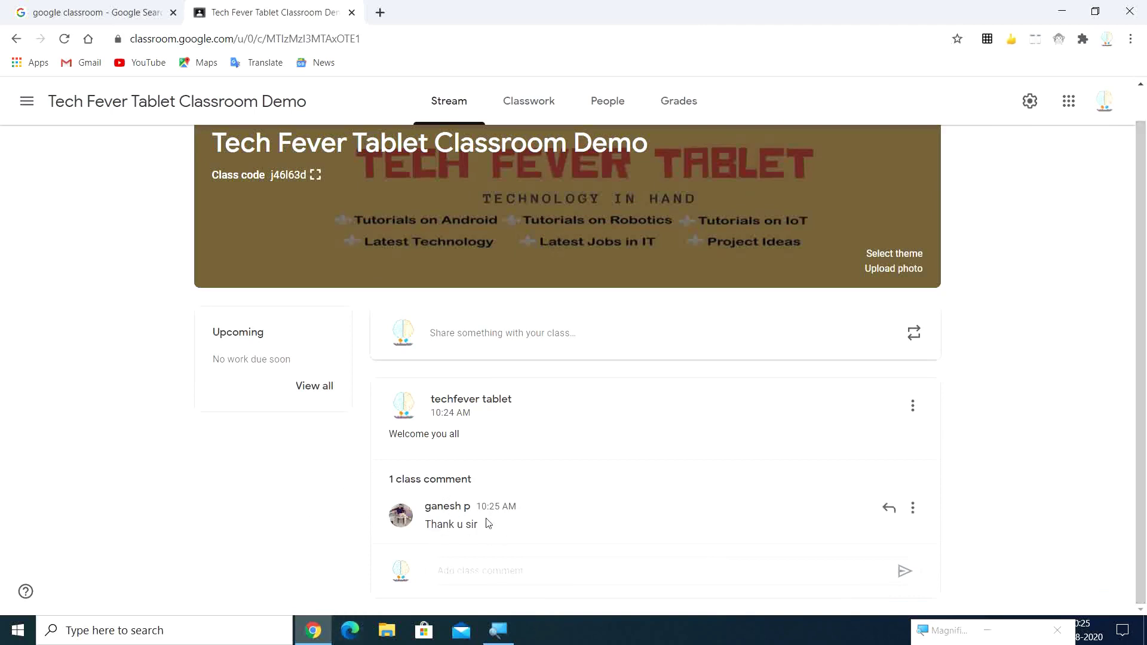
Open the class settings and set the Stream permission to "Only teachers can post or comment".
drag(1144, 359, 1144, 338)
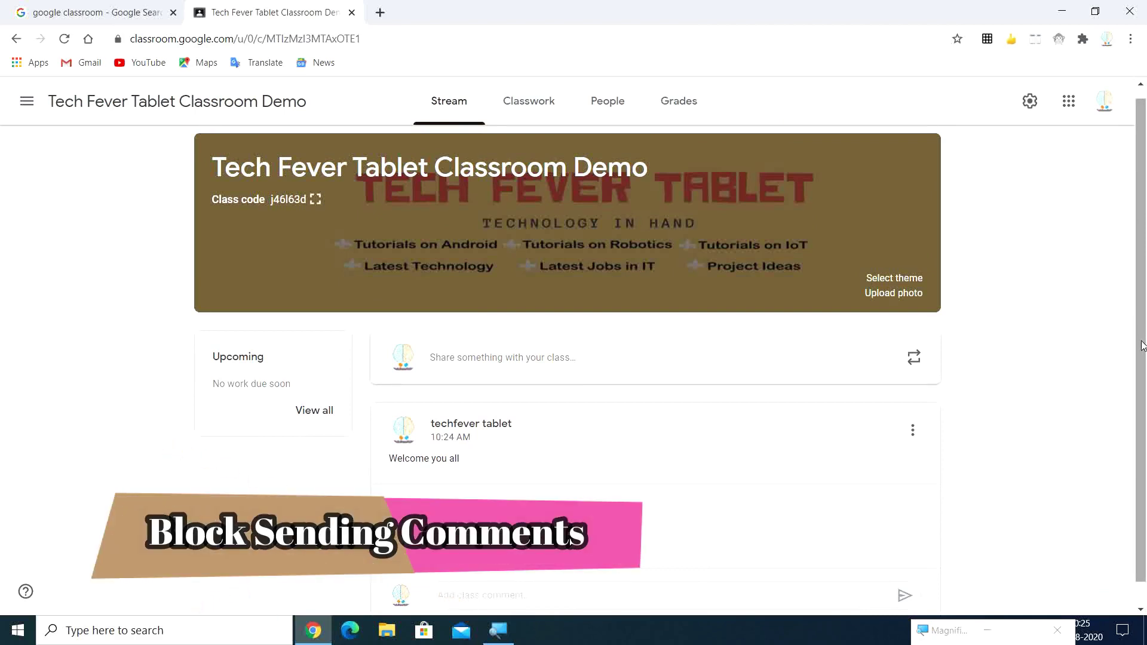
drag(1144, 338, 1143, 361)
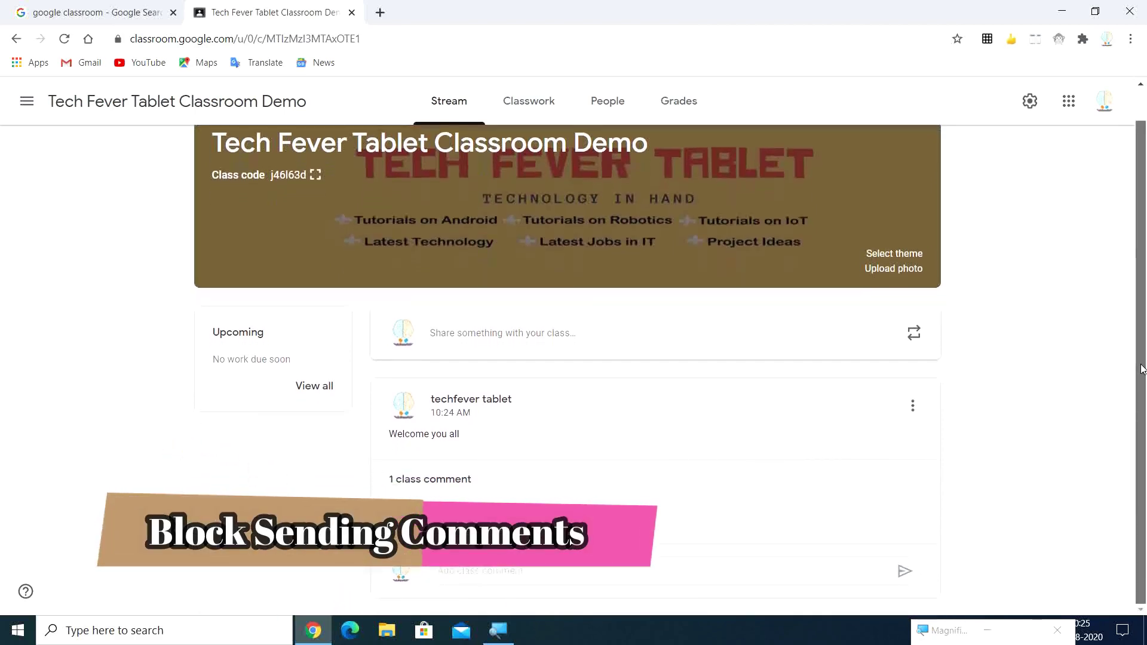
drag(1143, 369, 1145, 222)
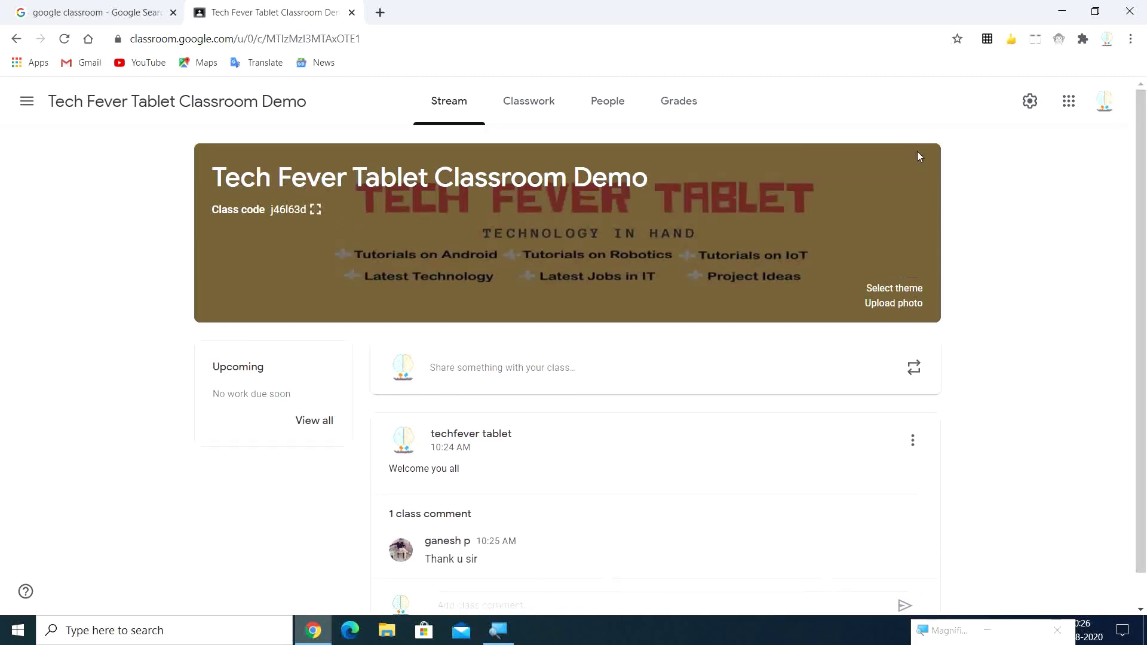
click(1031, 103)
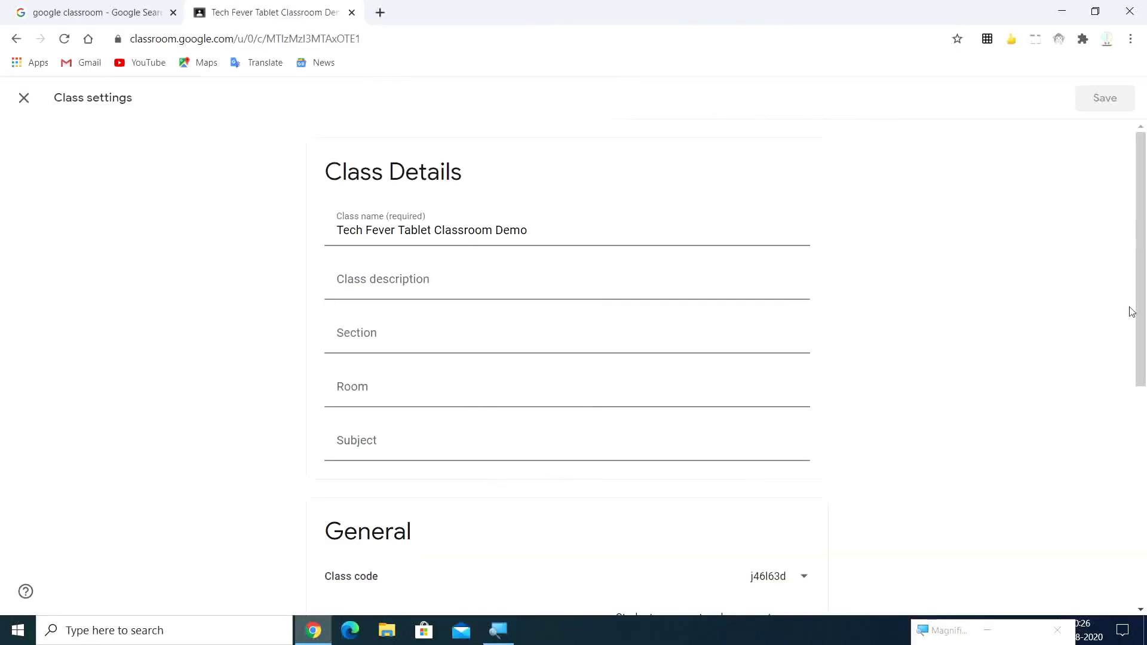
scroll(1143, 314, down, 5)
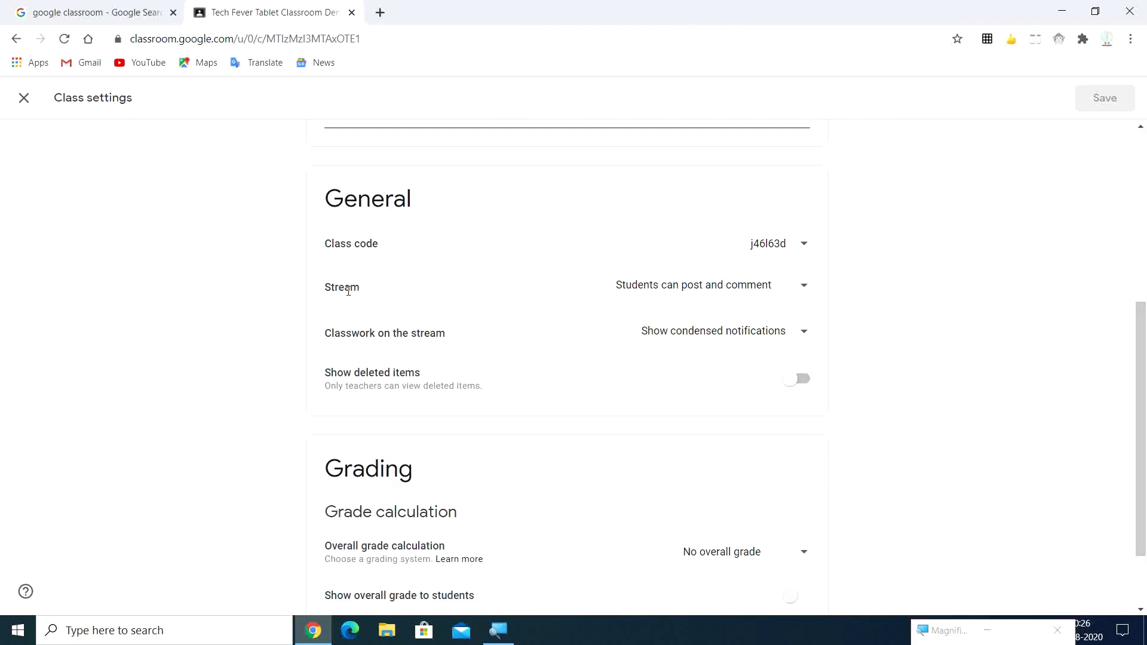
key(ctrl)
key(ctrl)
key(ctrl)
click(736, 293)
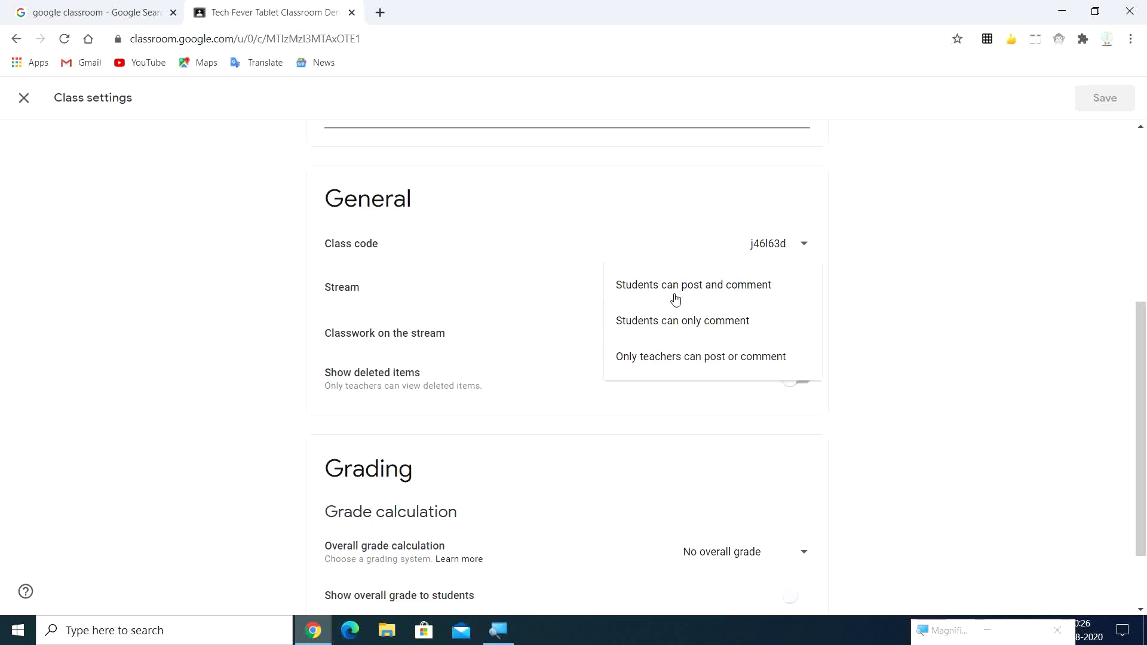
click(675, 358)
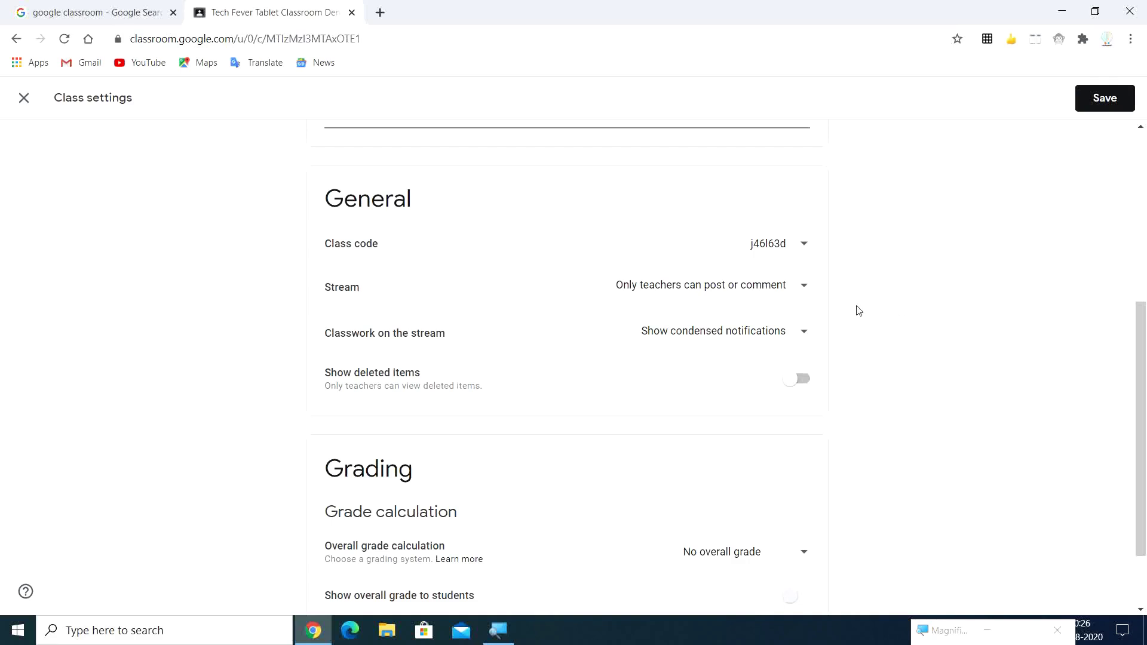
Set the Stream permission to "Students can post and comment" and save the class settings.
click(795, 291)
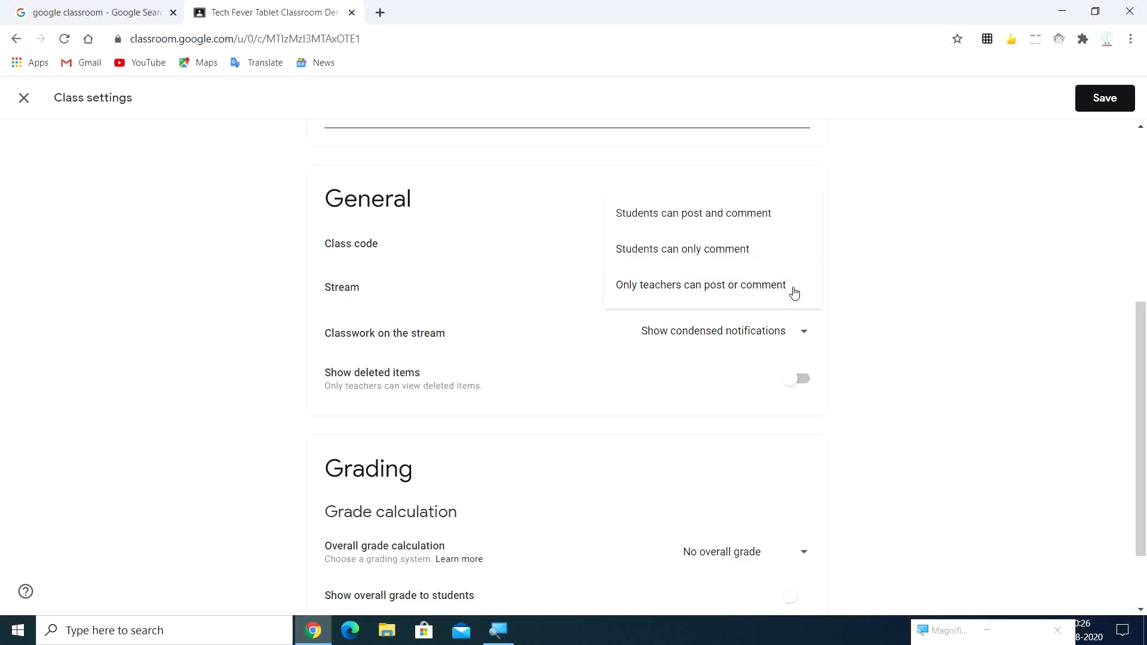
click(715, 218)
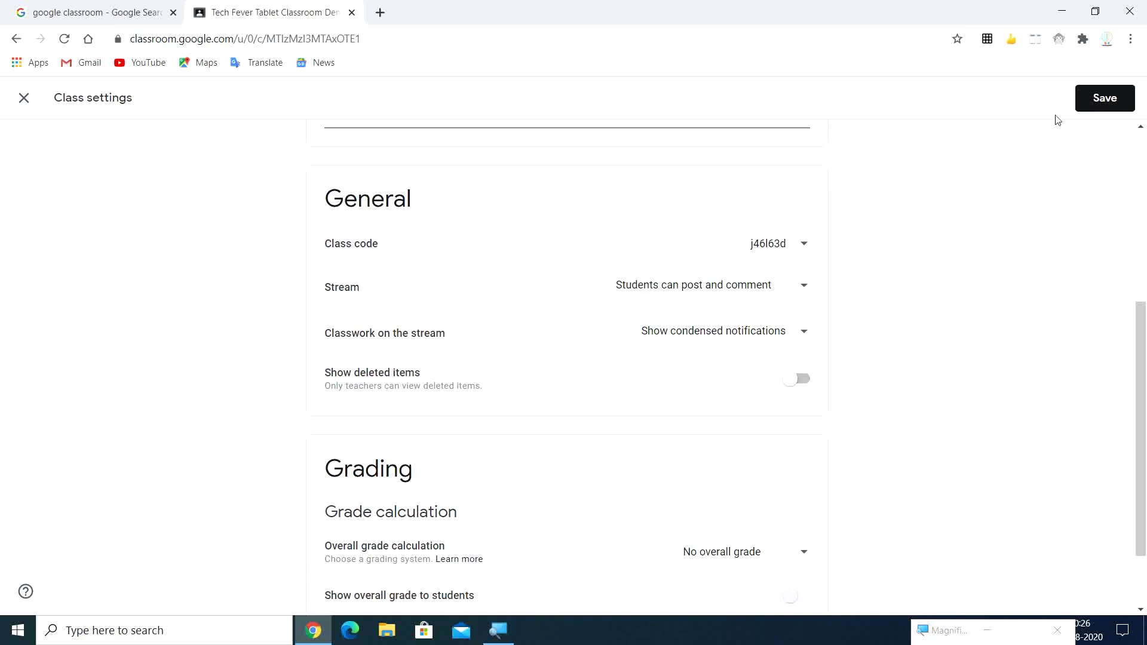
click(1105, 98)
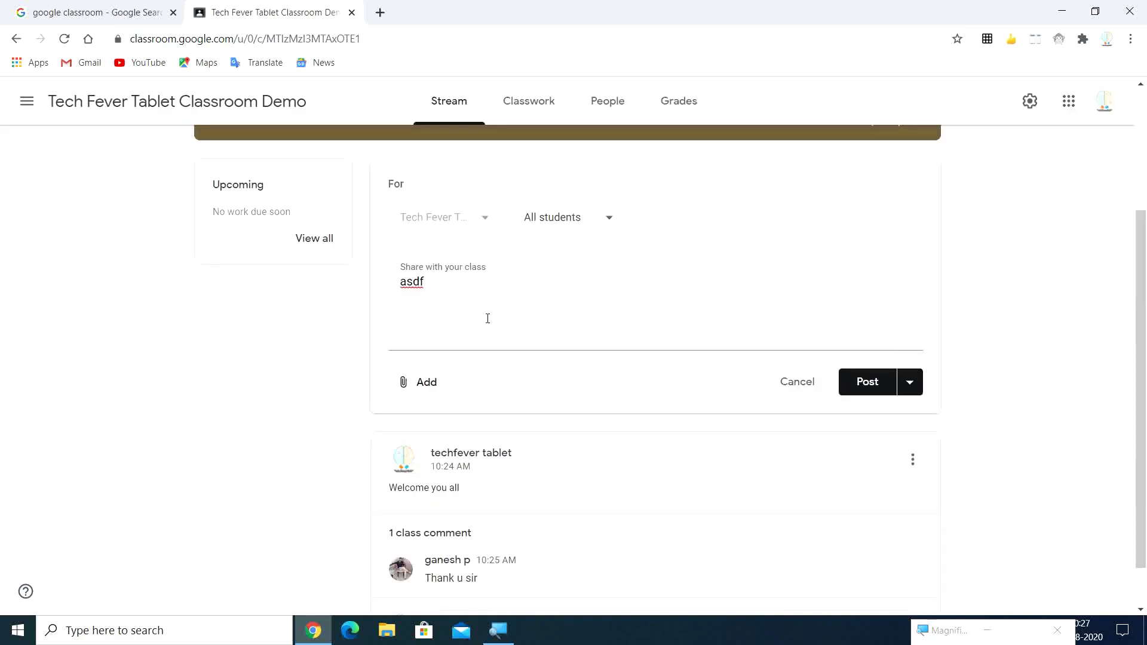
Replace the draft announcement text with "All the best for your exam".
drag(471, 294, 335, 258)
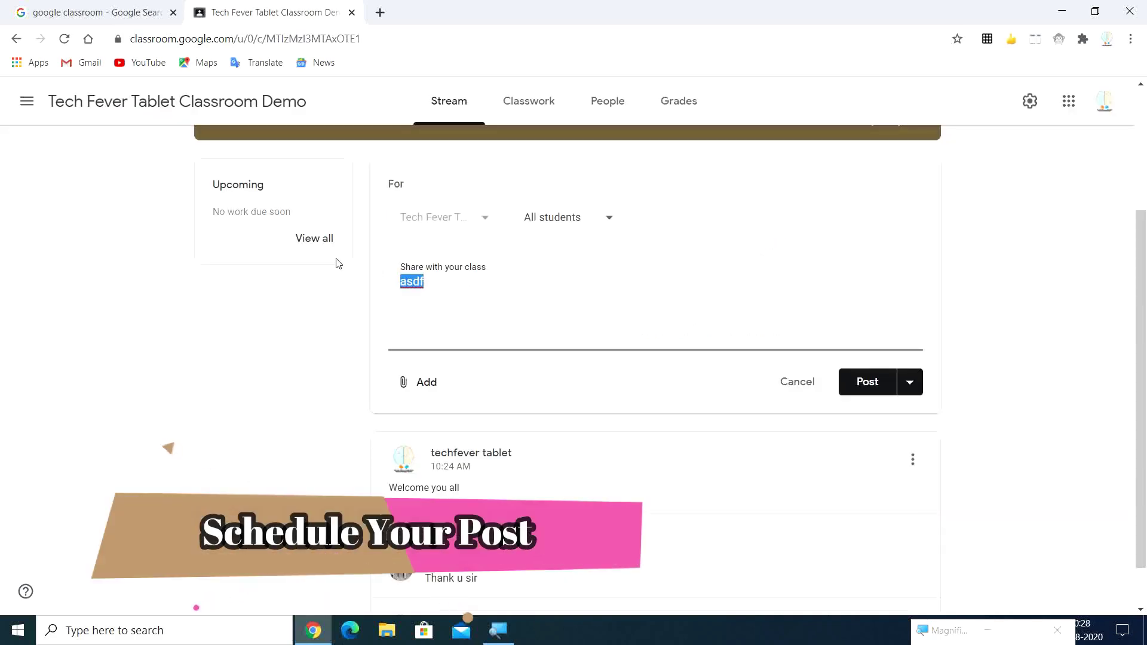
key(BackSpace)
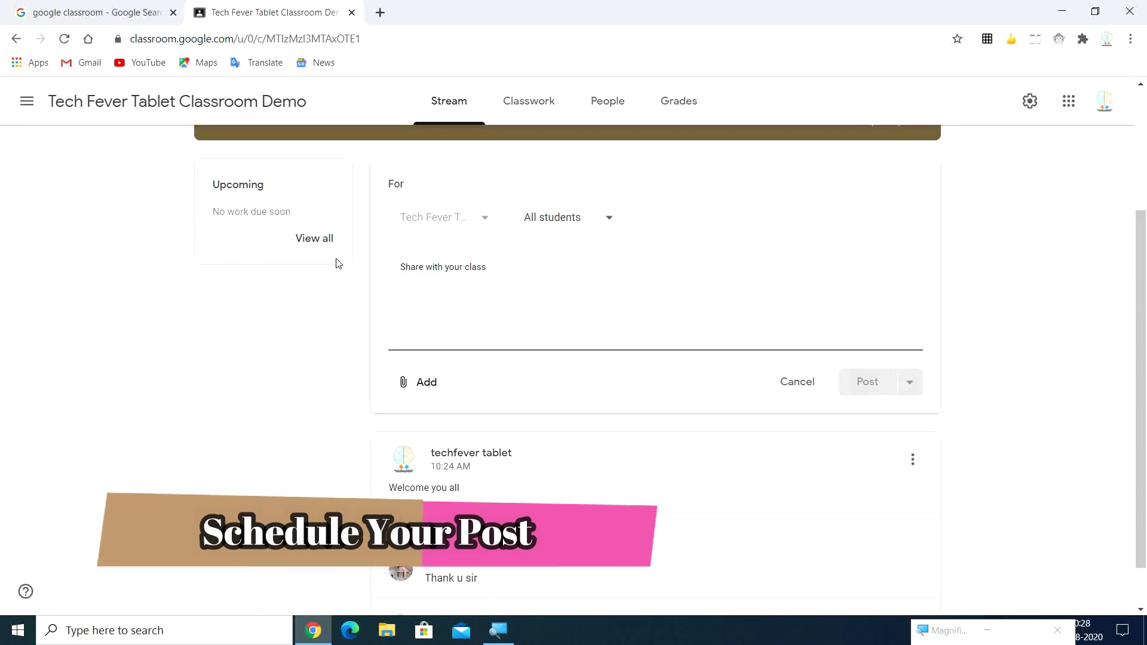
text(All the best for your exam)
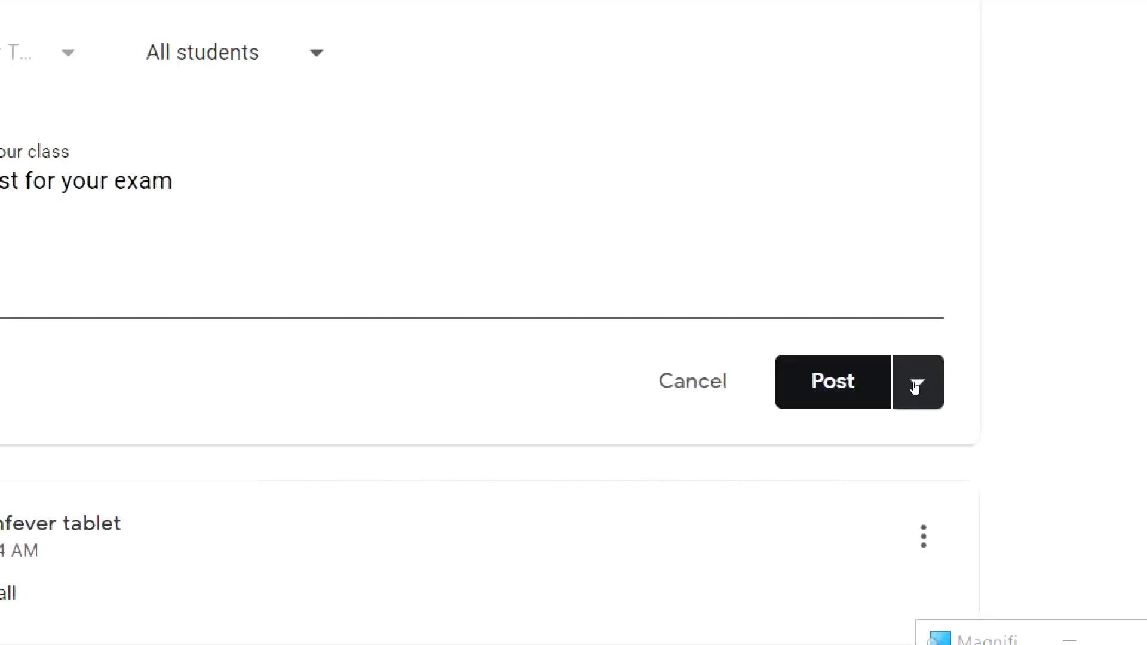
Schedule the announcement for Aug 12, 2020 at 10:00 AM instead of posting it immediately.
click(916, 385)
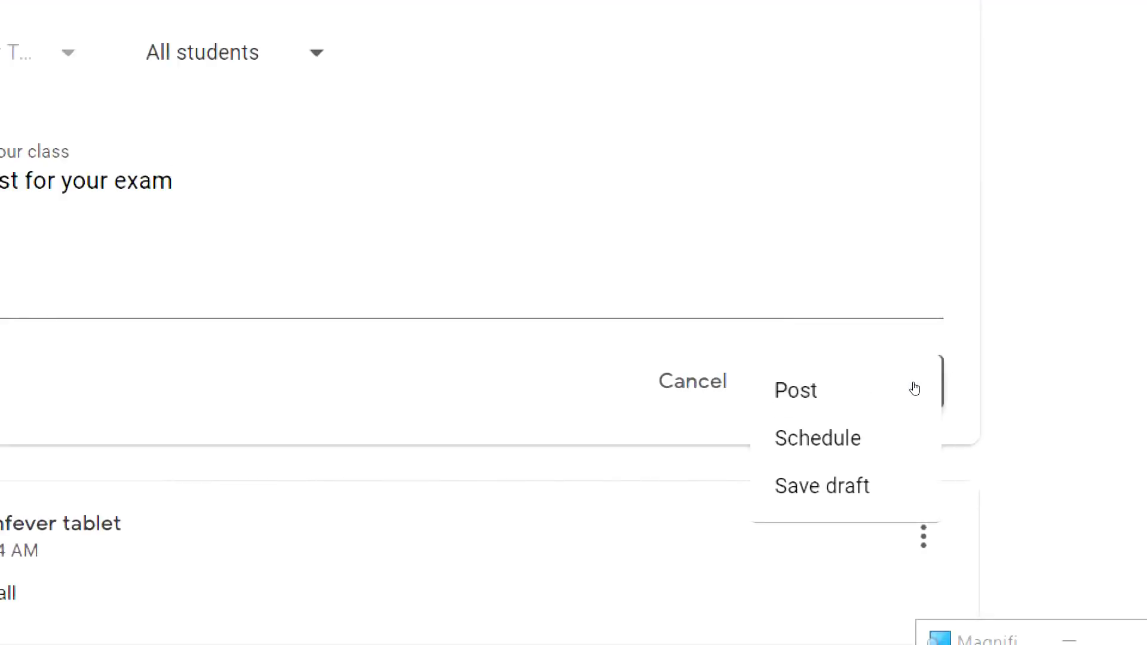
click(853, 421)
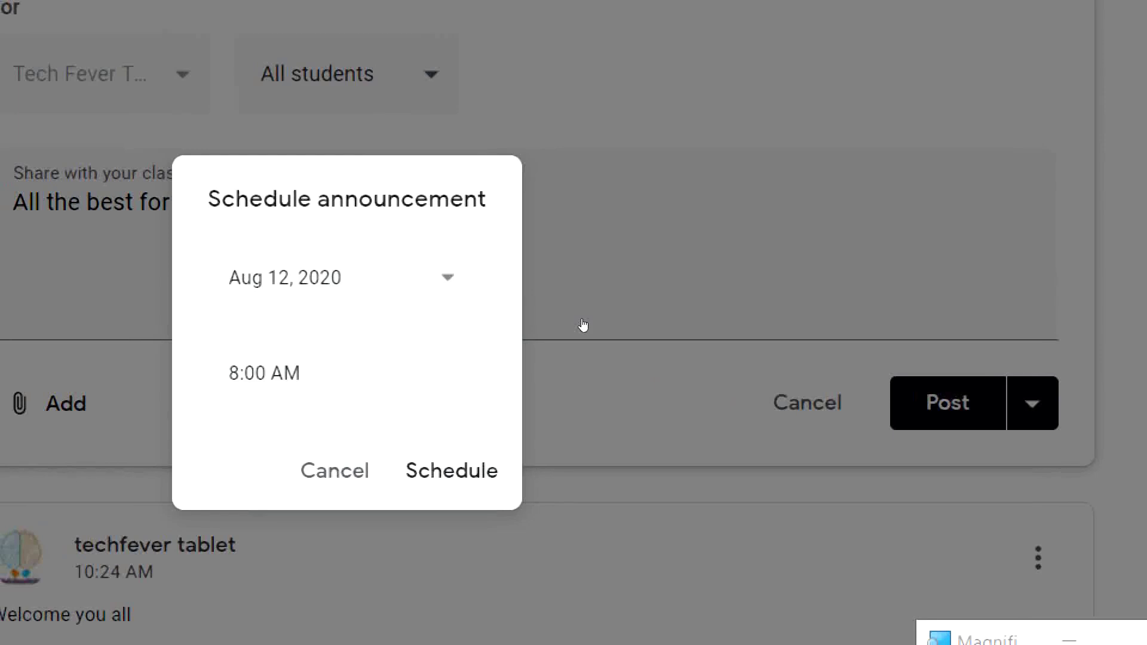
key(Tab)
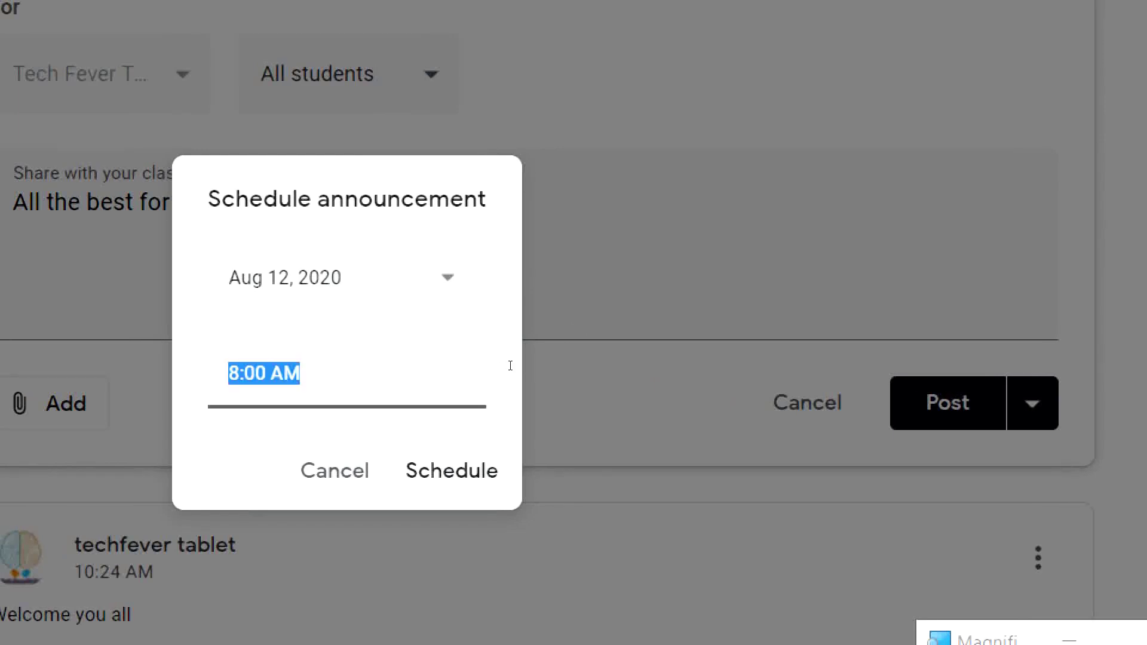
key(Left)
key(Right)
key(BackSpace)
text(10)
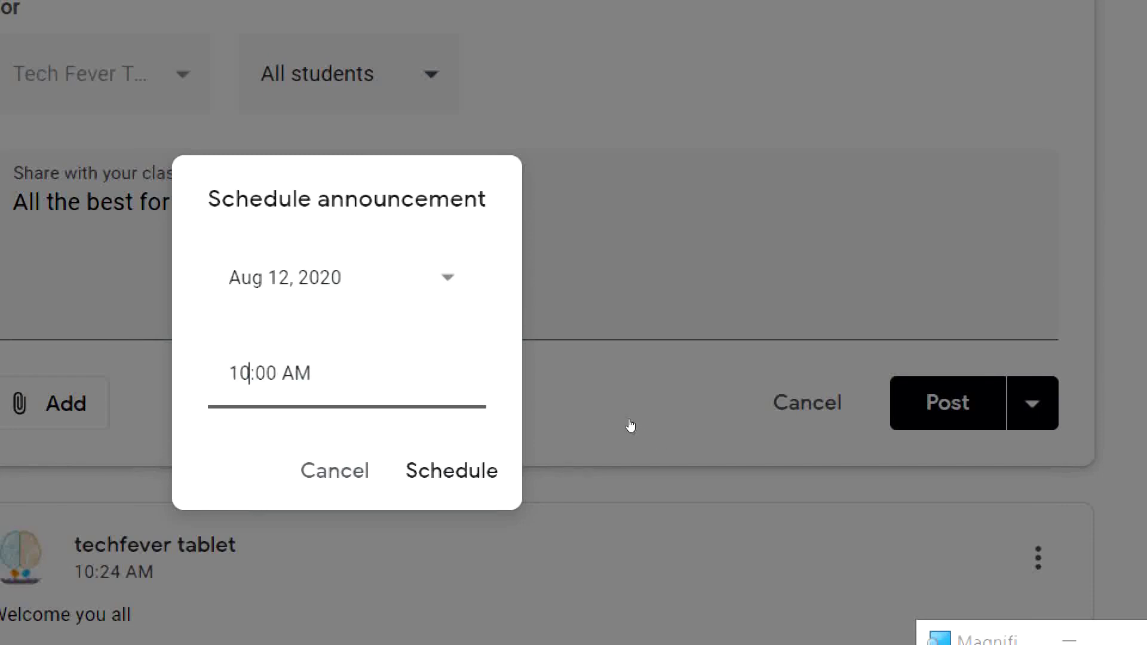
key(Return)
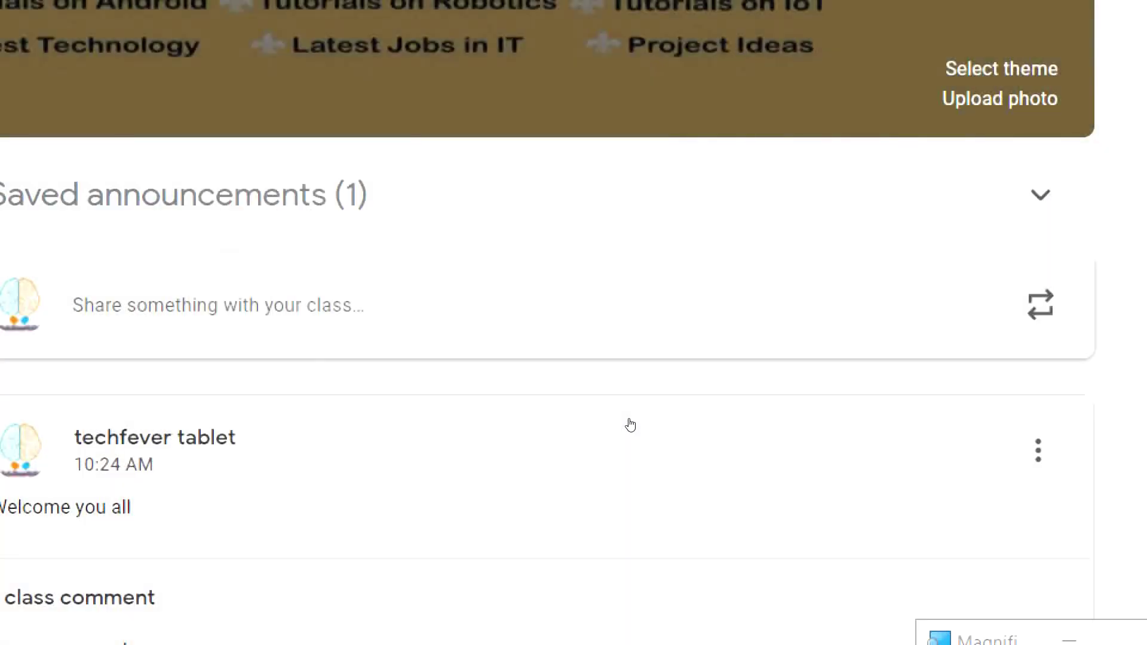
key(super+minus)
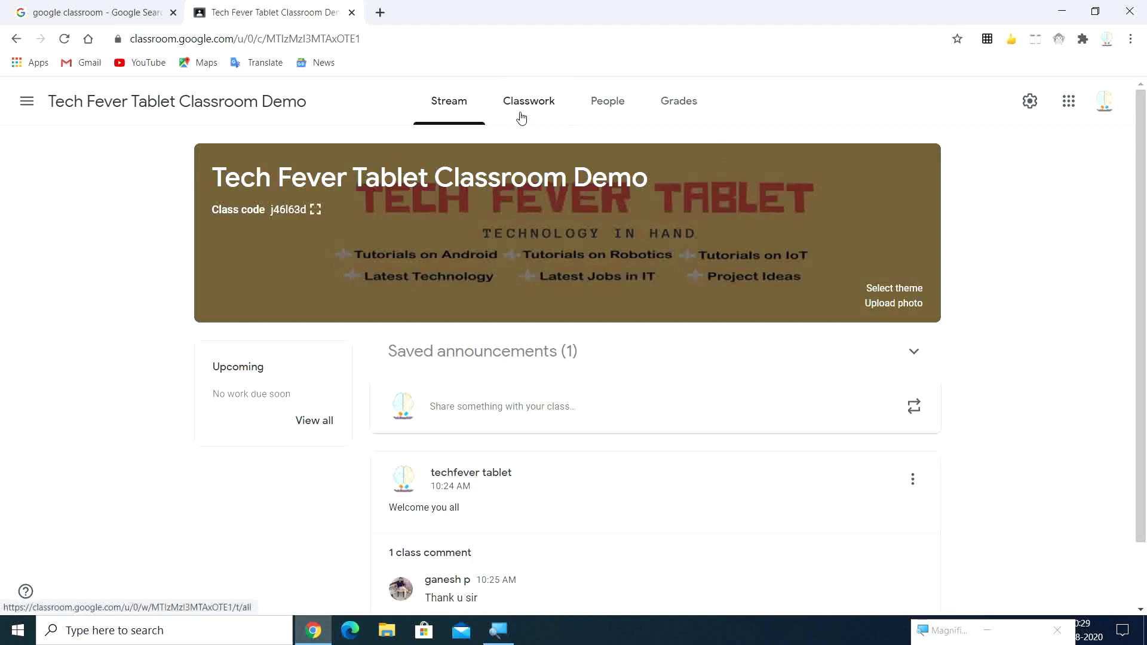
Go to the class's Classwork page and create a topic named Python.
key(super+plus)
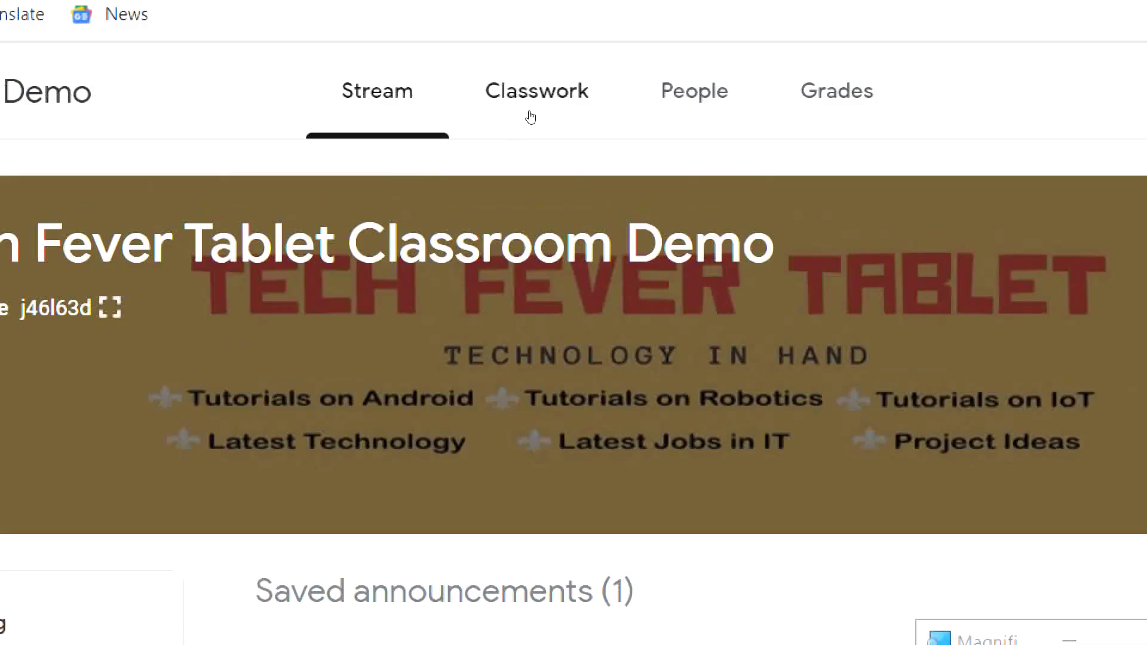
click(532, 117)
key(super+minus)
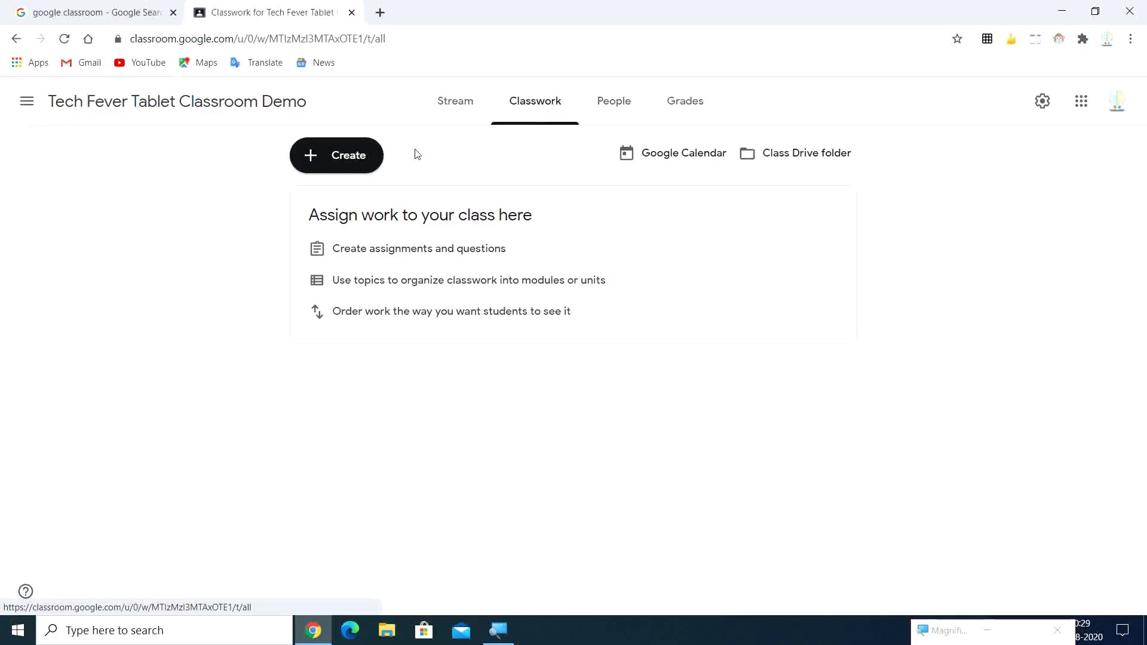
click(343, 160)
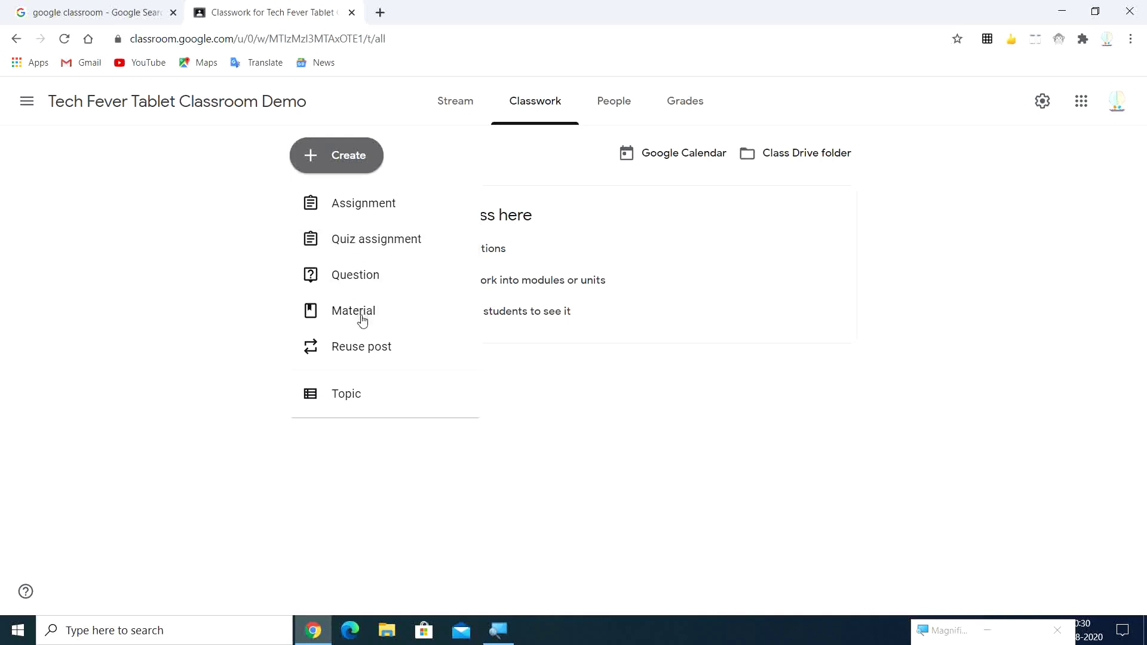
click(346, 405)
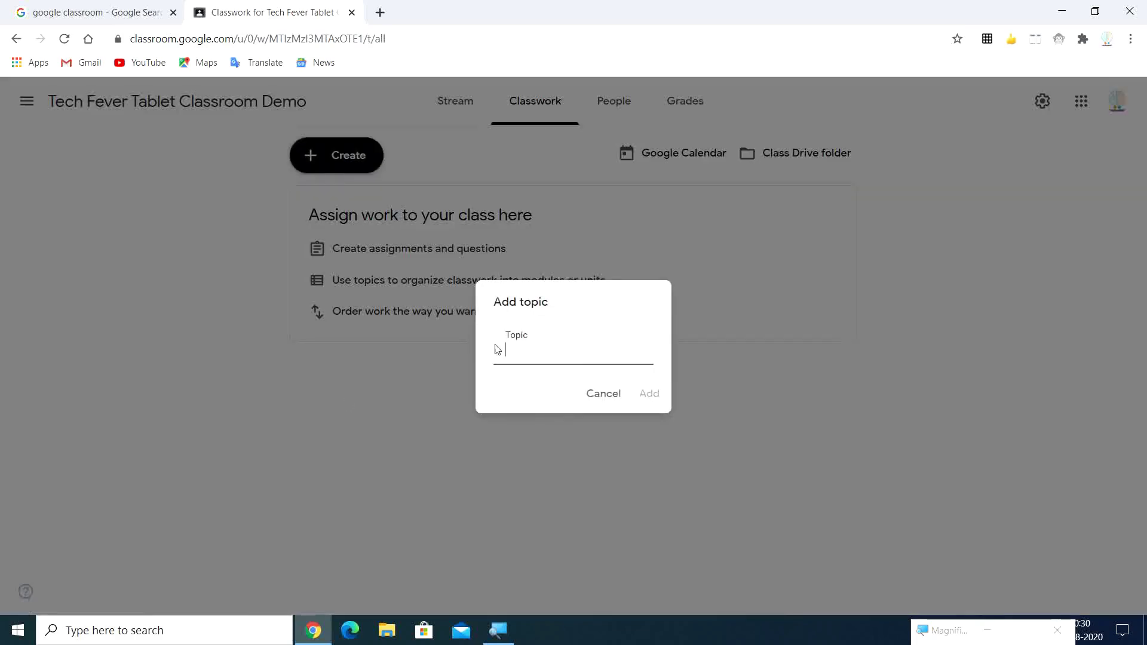
text(Python)
click(651, 393)
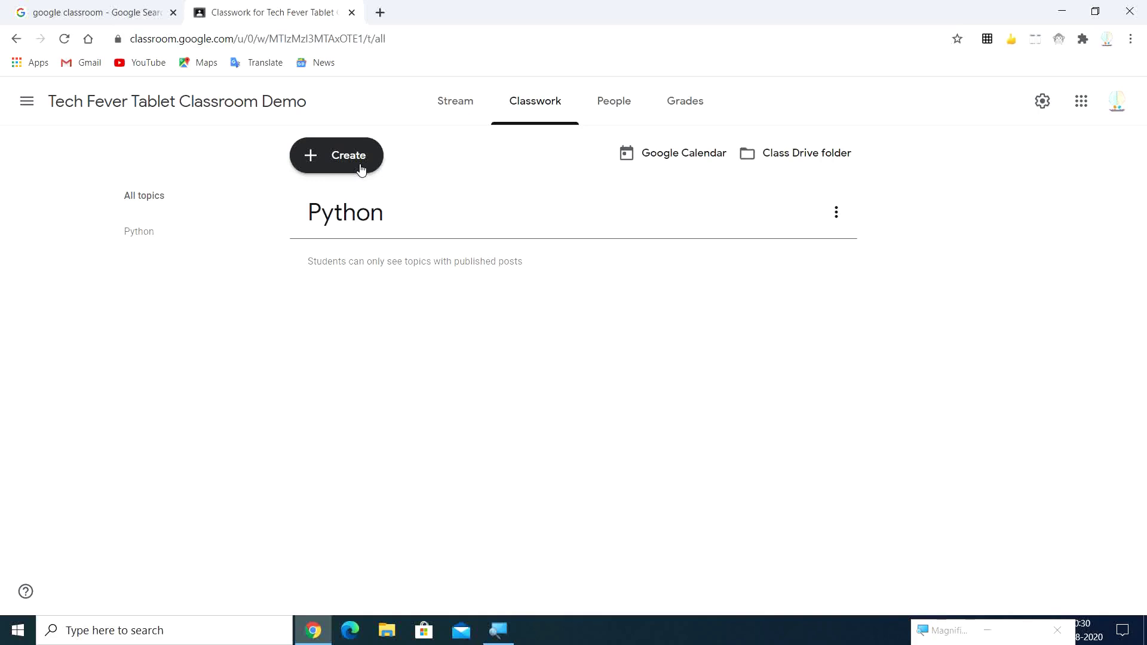
Add a second classwork topic named Android.
click(361, 170)
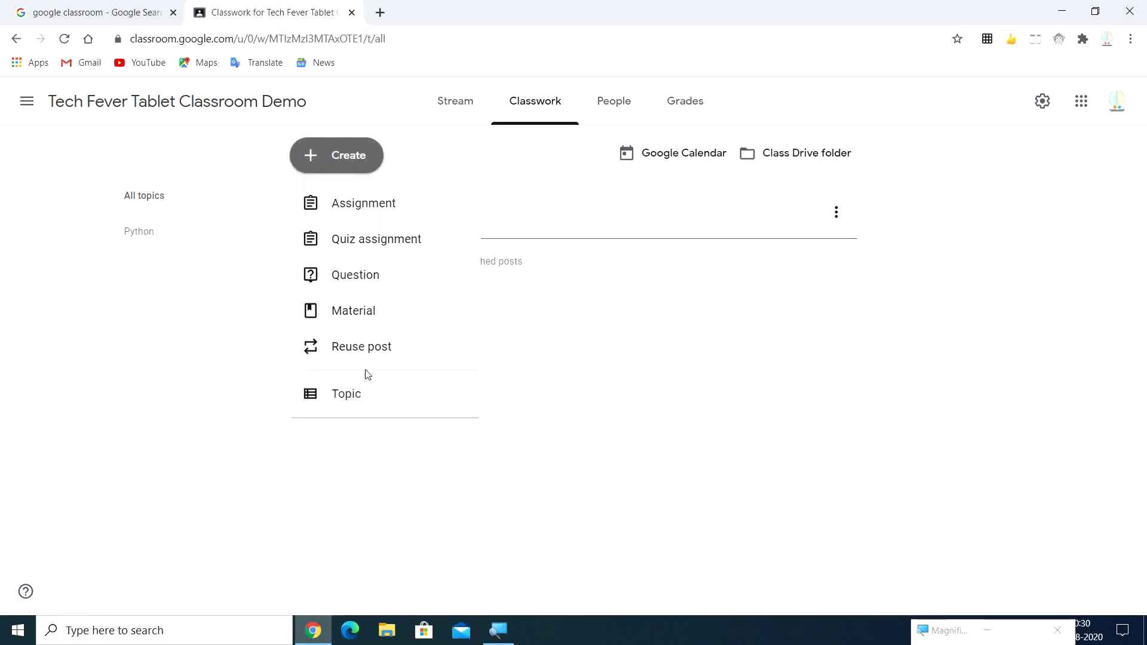
click(365, 391)
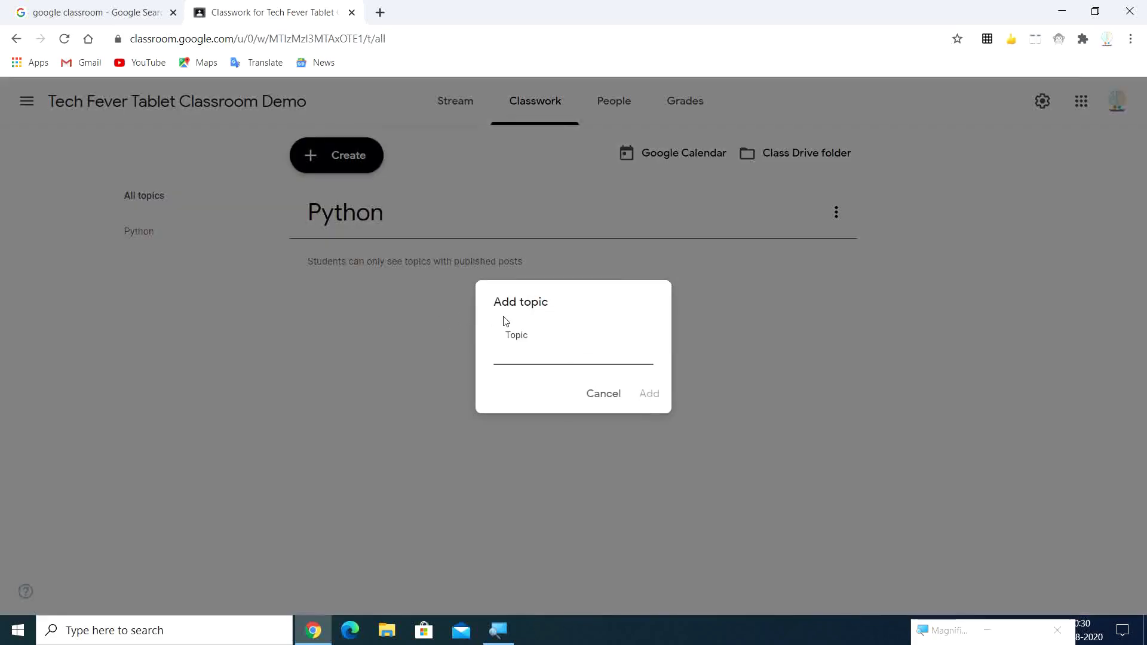
text(Android)
click(653, 393)
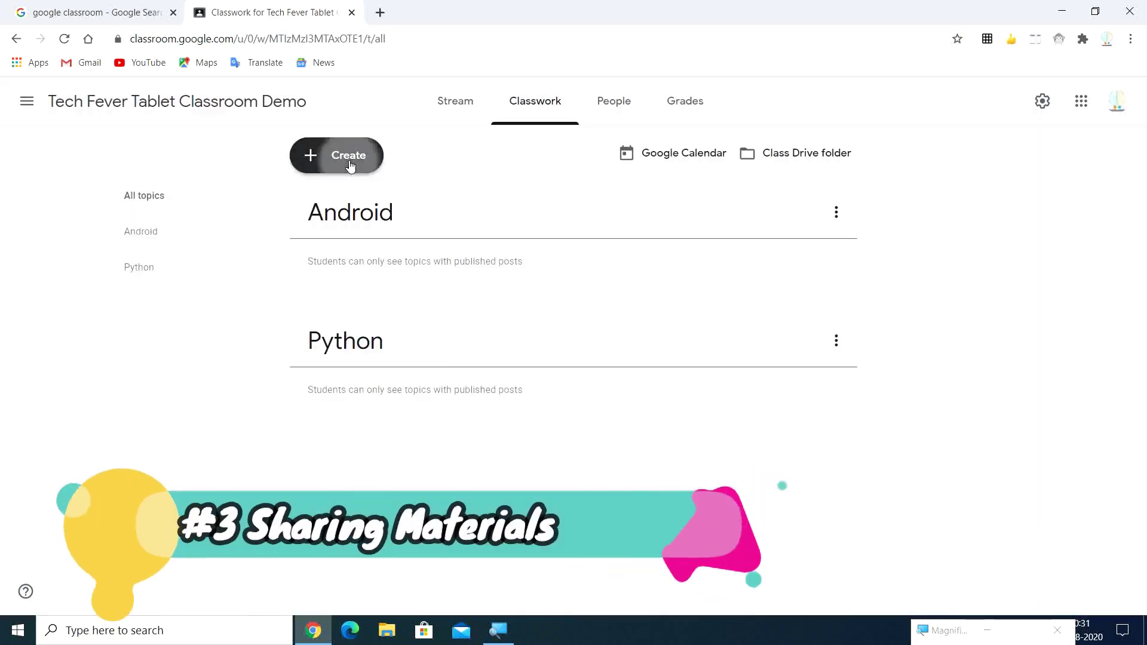
Create a class material titled "Python Array Concepts" with the description "Get the pdf attachment".
click(350, 164)
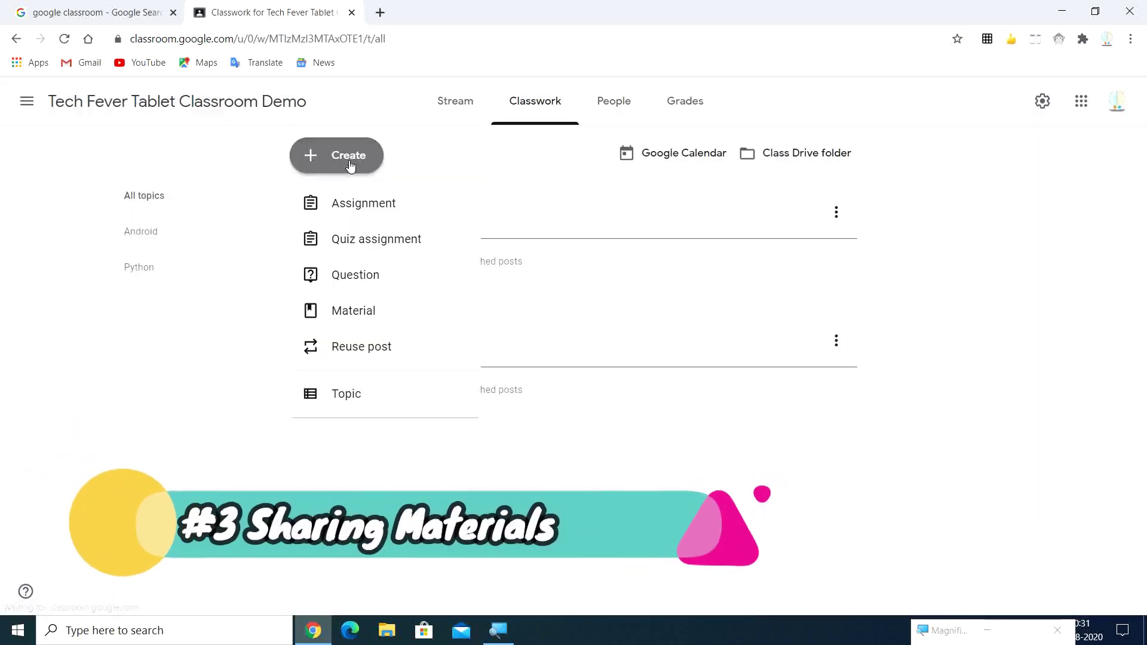
click(381, 317)
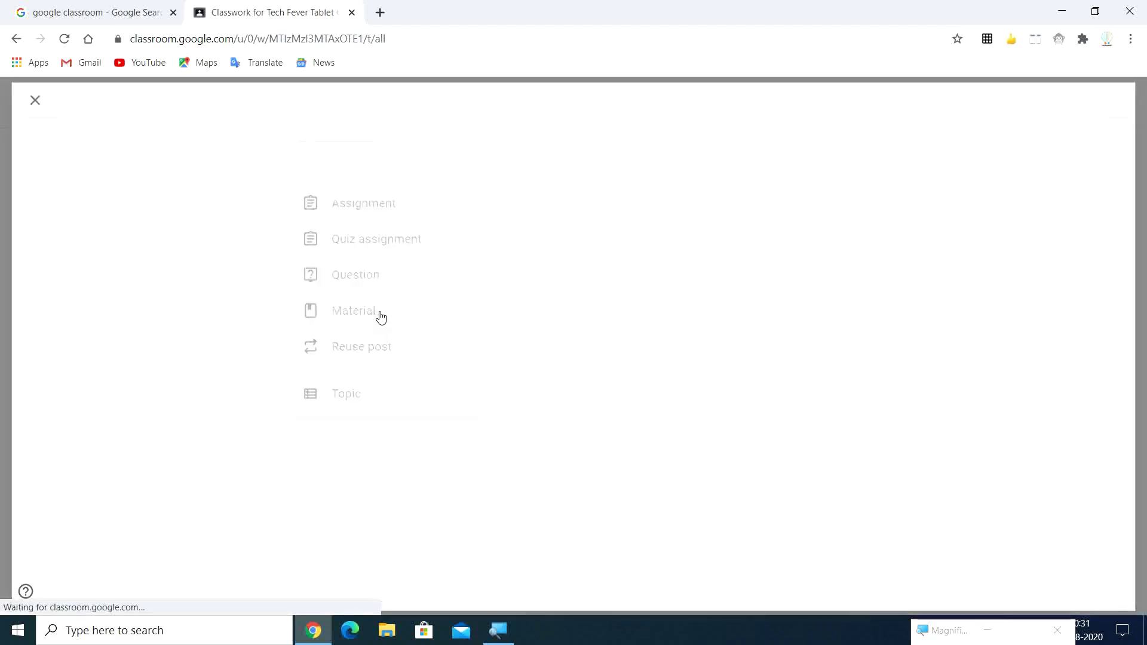
text(P)
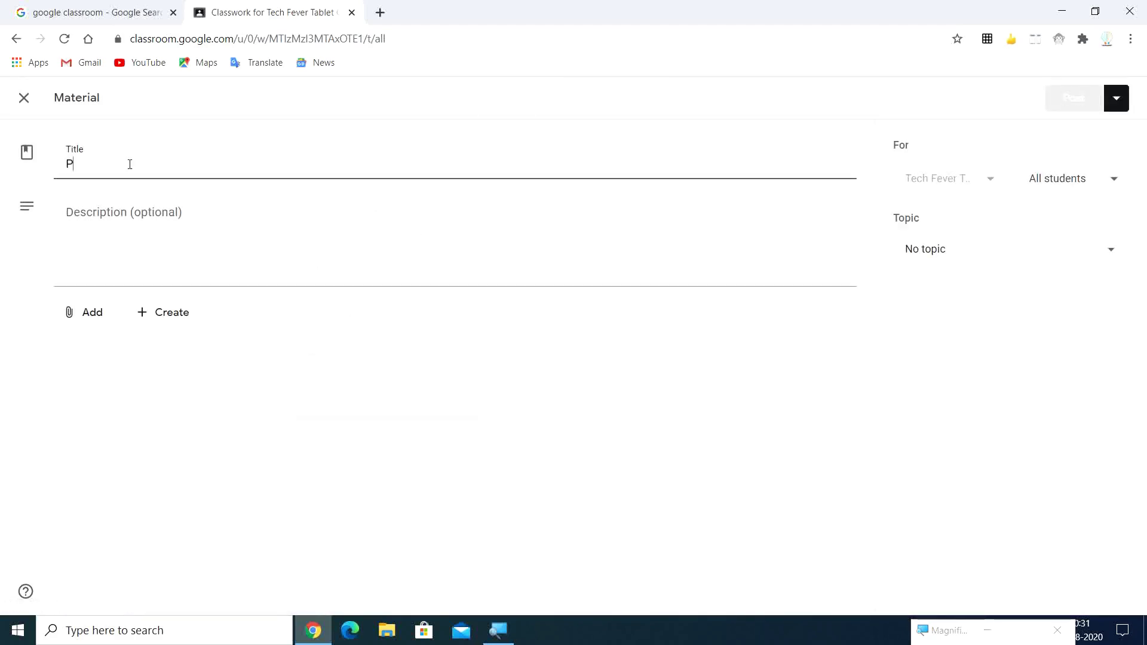
text(ython )
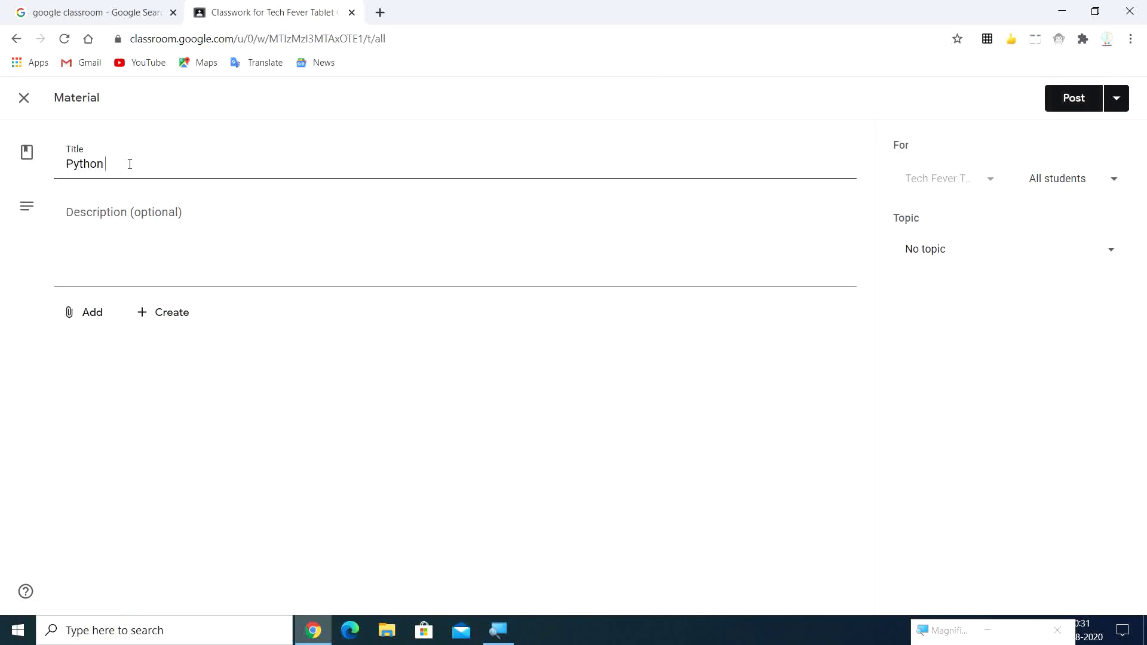
text(Array Concepts)
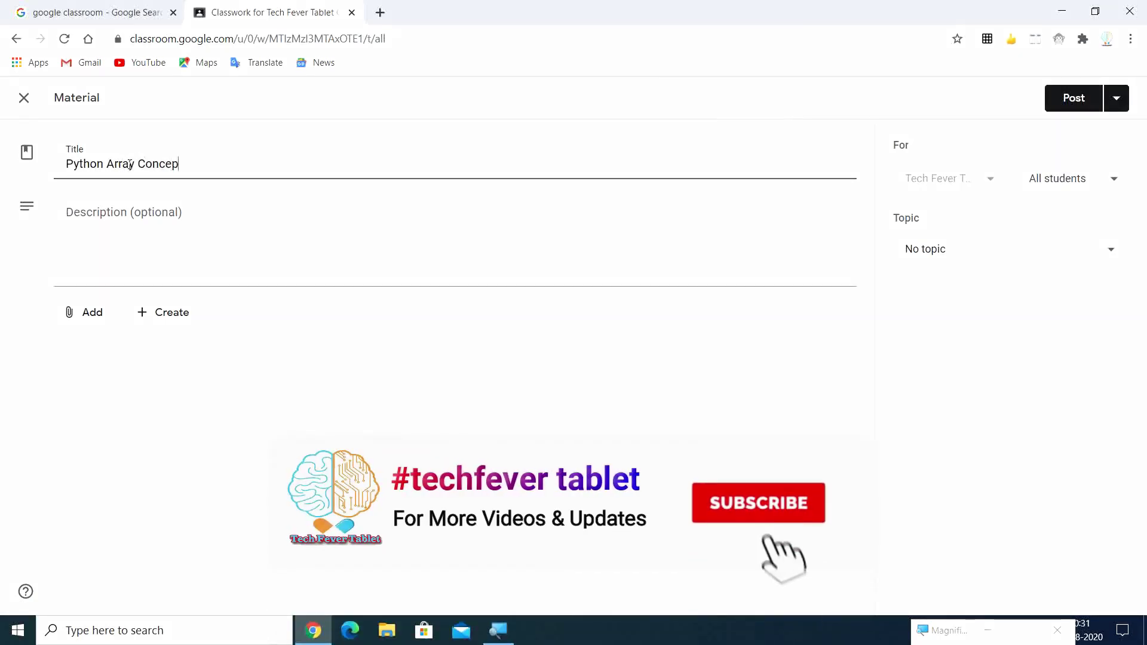
click(131, 250)
text(Get the pdf attachment)
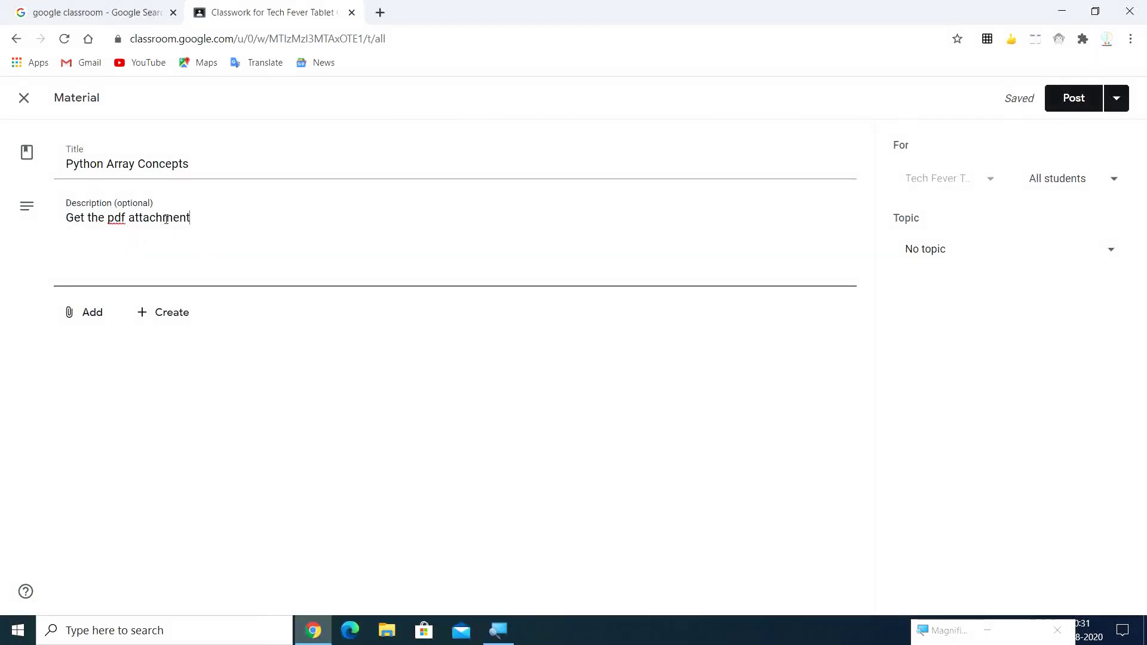
Attach the PDF file named array from the youtube > flimora > 26 folder on New Volume (R:) to the material.
click(91, 312)
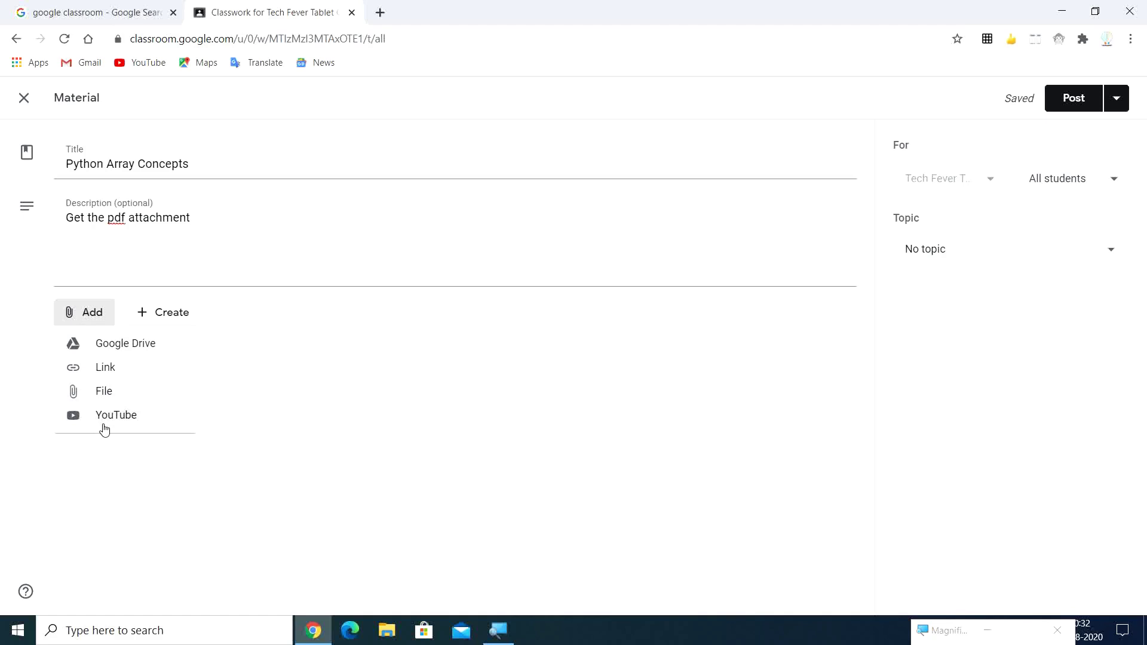
click(108, 392)
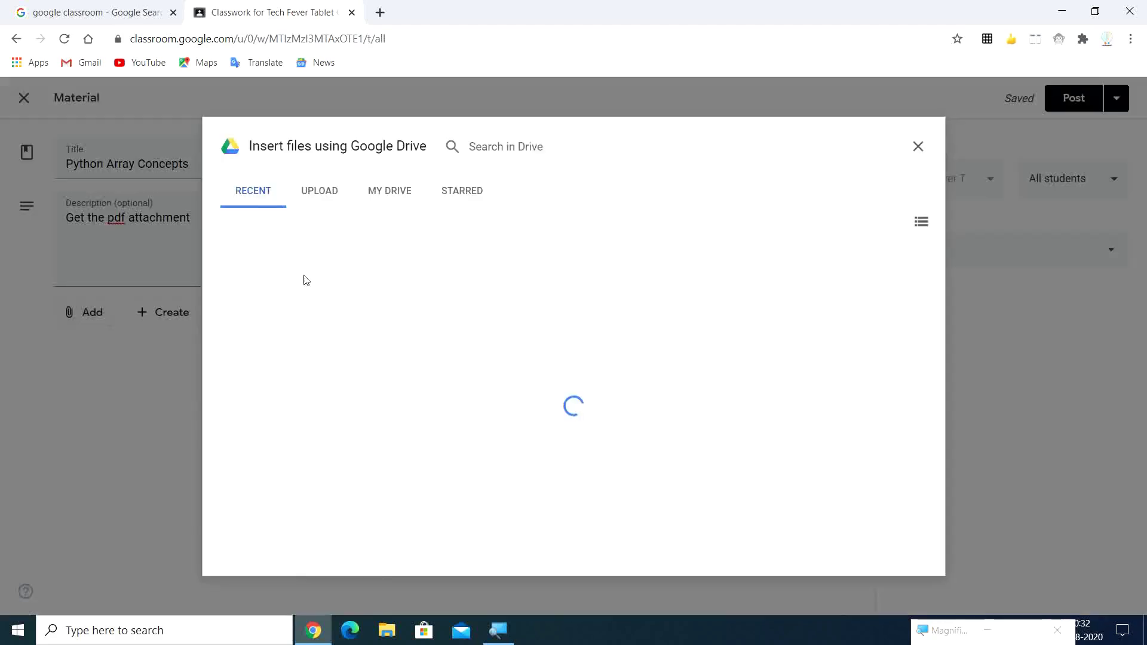
click(317, 194)
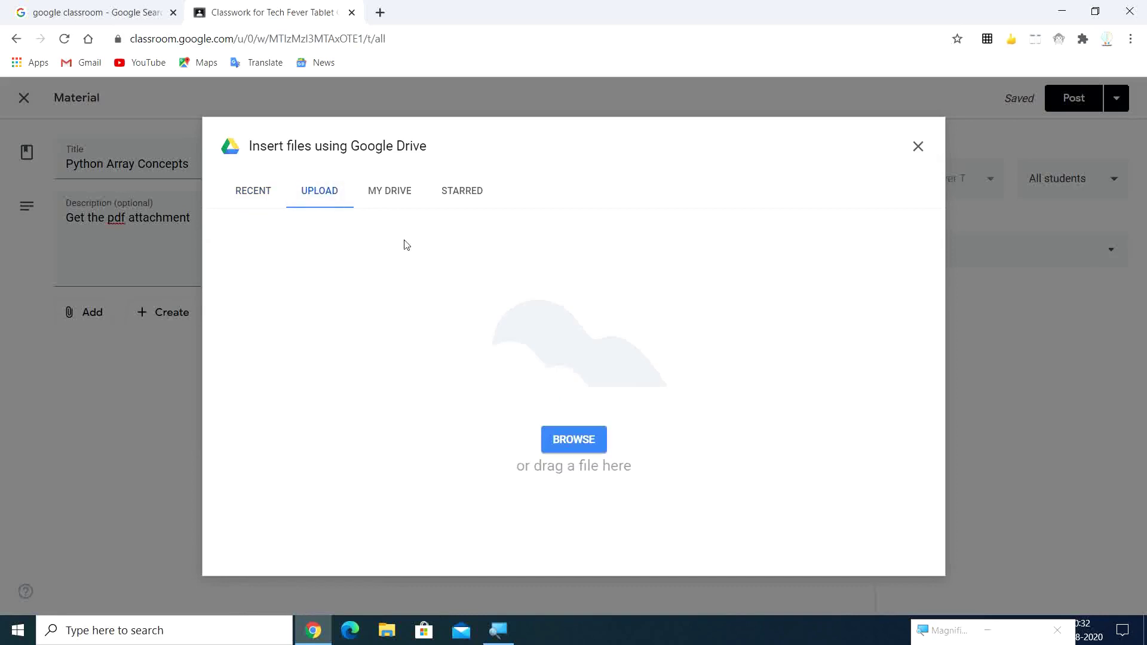
click(588, 441)
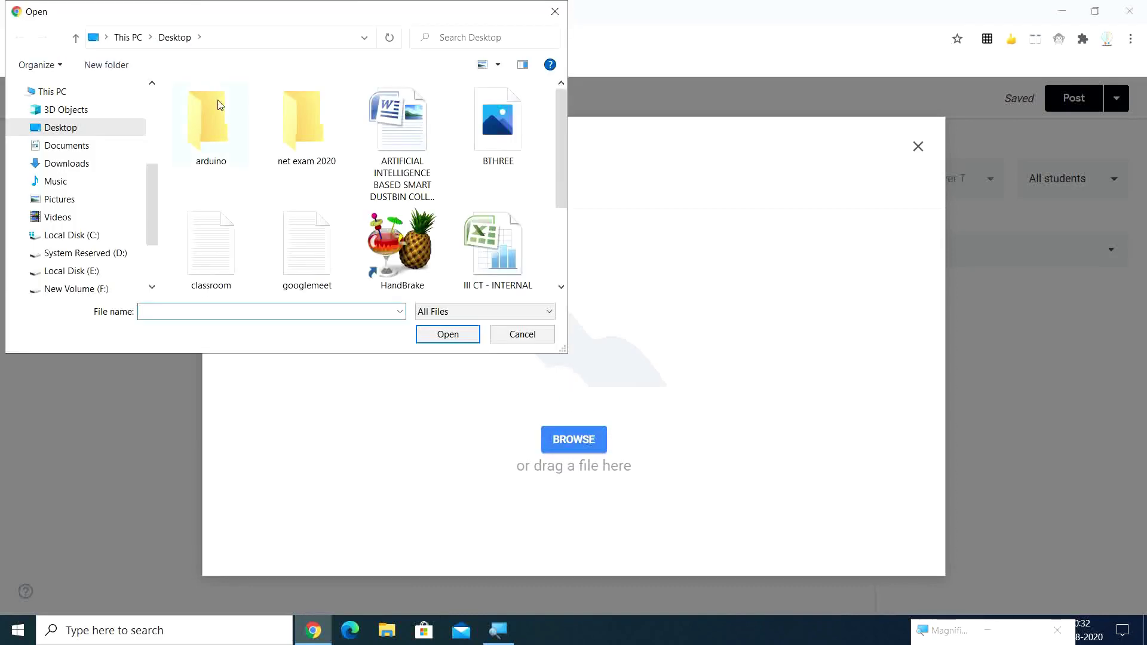
drag(563, 151, 565, 218)
click(515, 233)
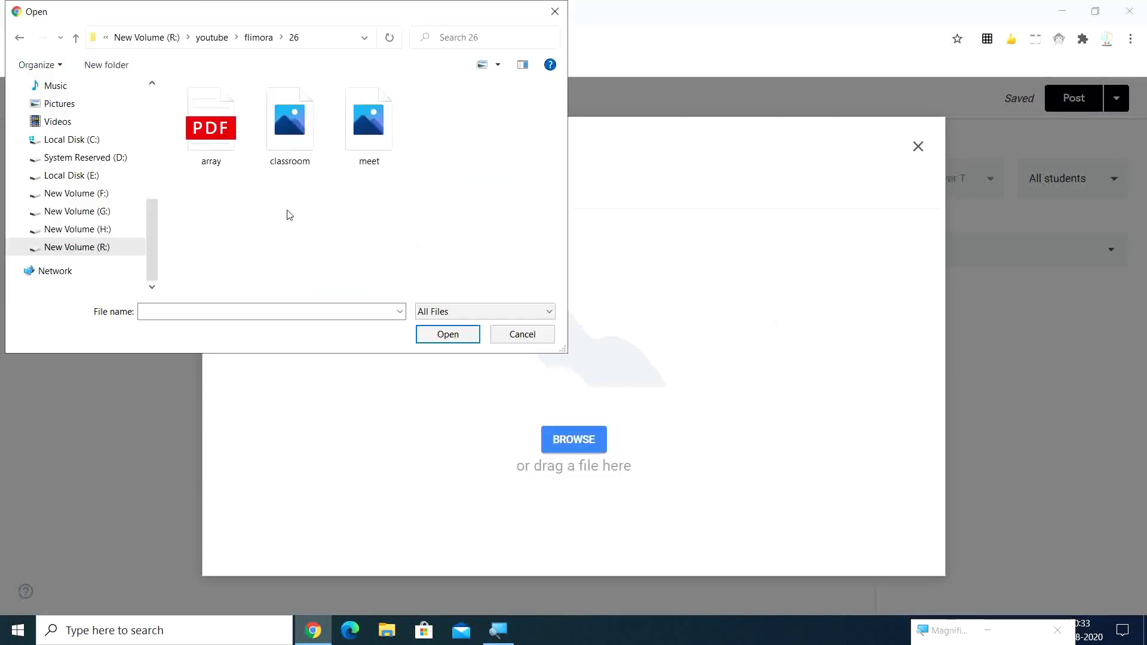
double_click(223, 150)
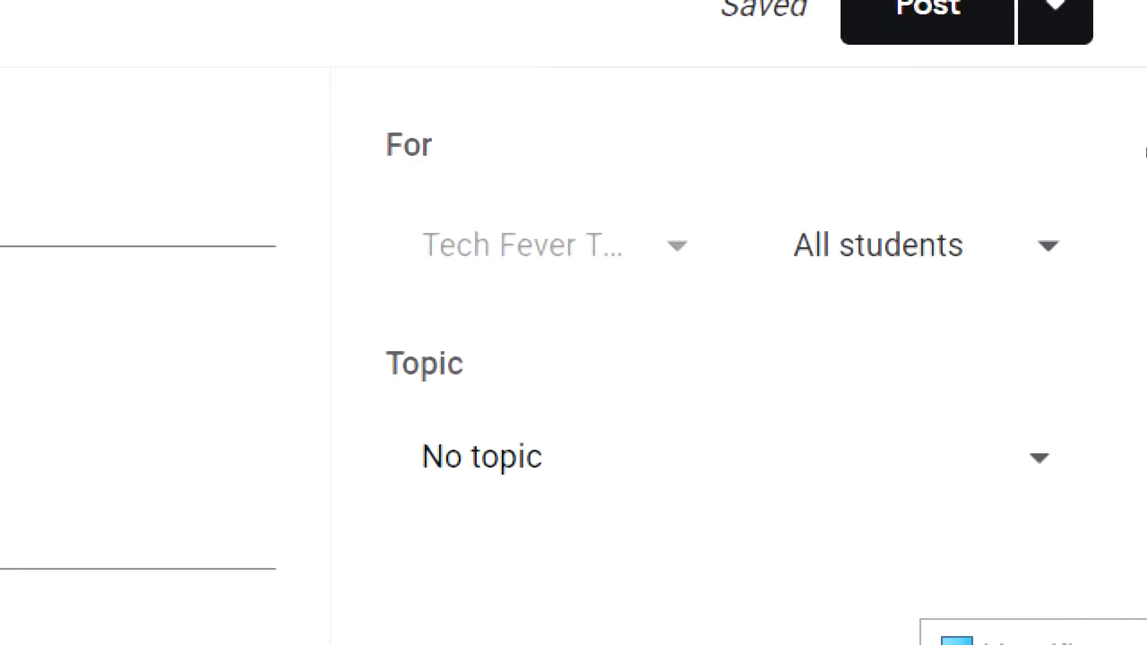
Keep the material addressed to all students, assign it to the Python topic and post it.
click(1076, 191)
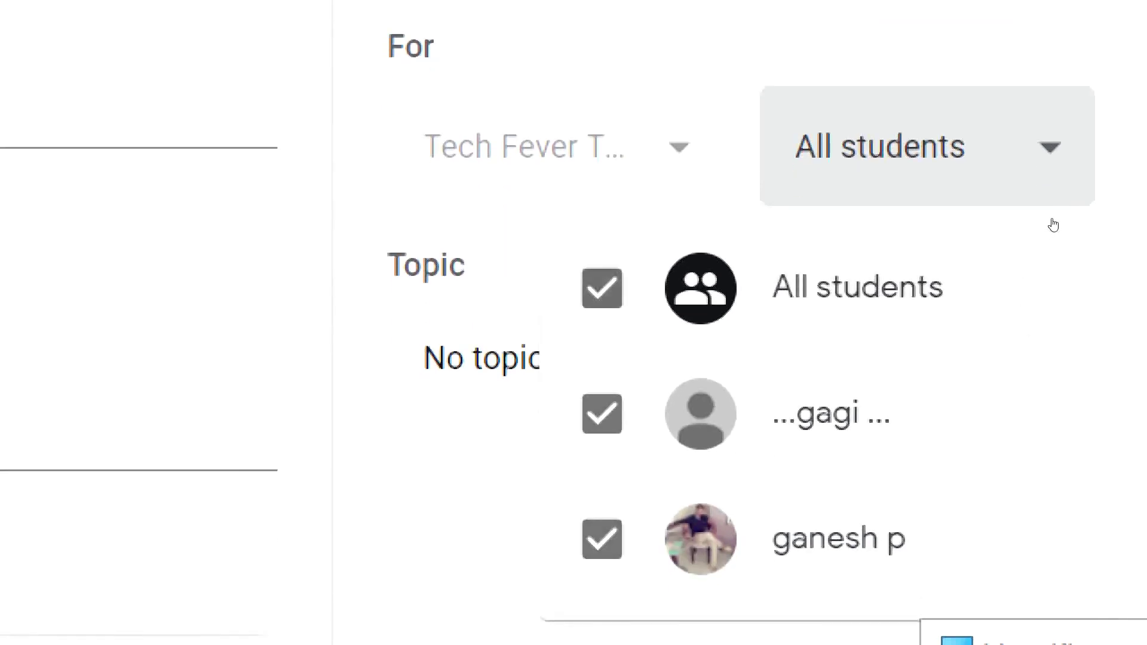
click(1021, 107)
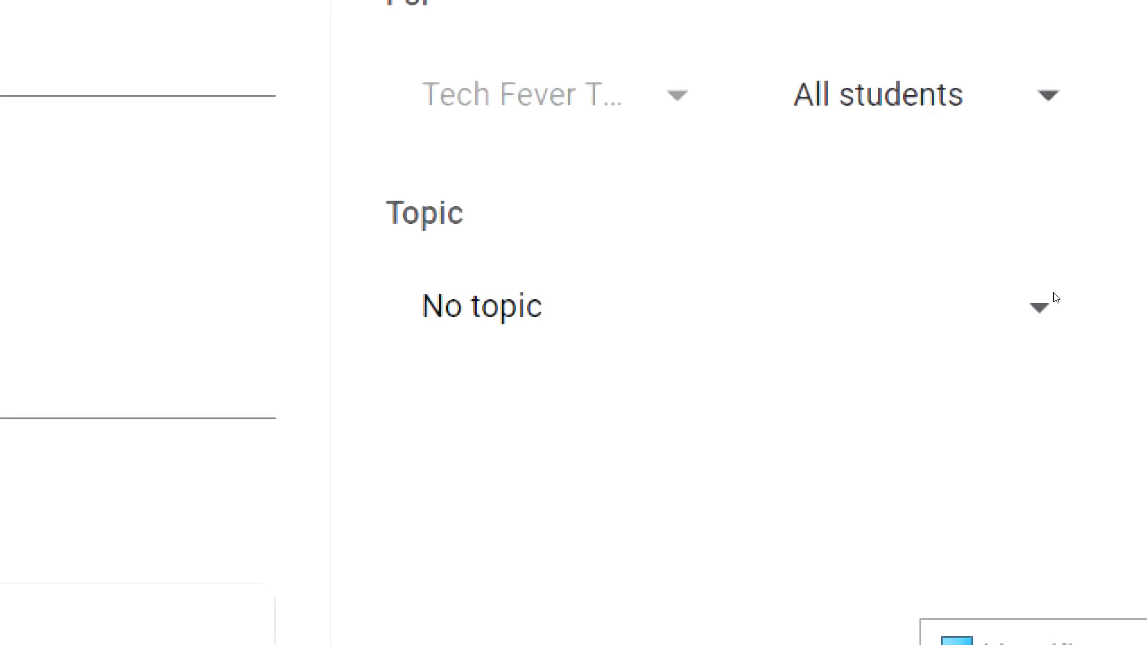
click(1019, 256)
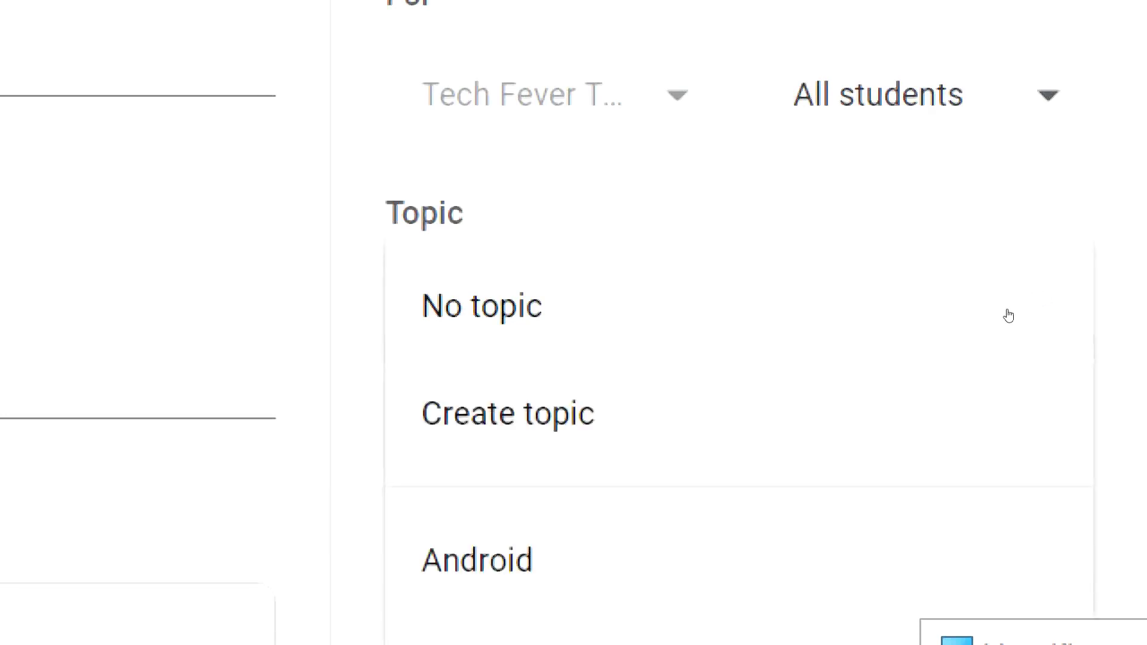
scroll(1008, 316, down, 2)
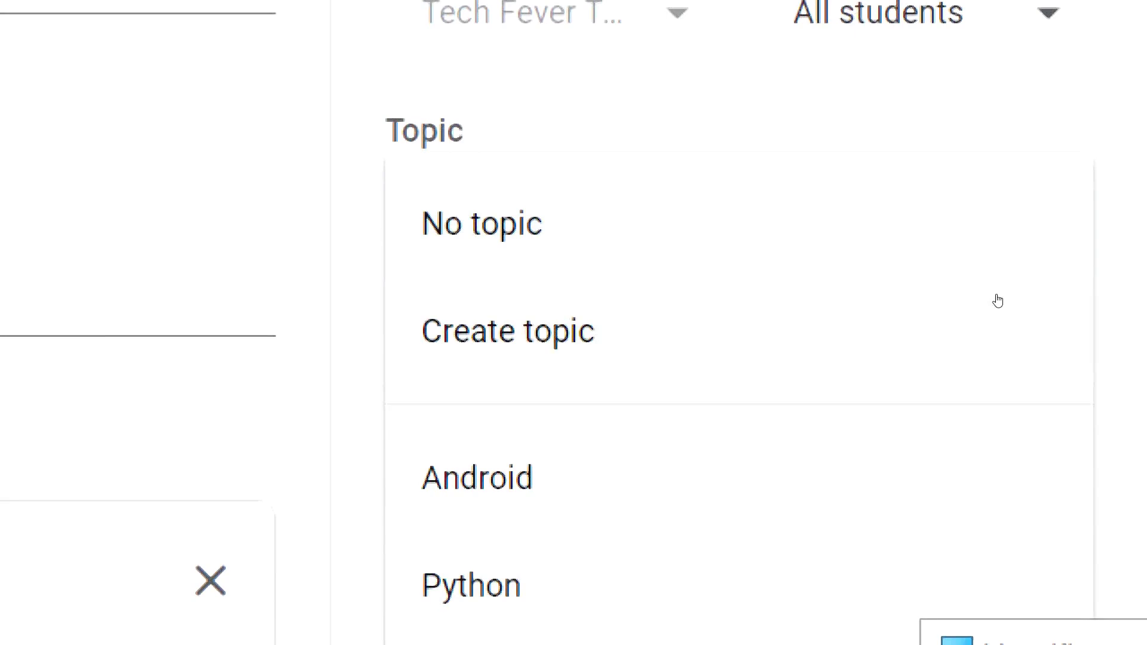
scroll(992, 317, down, 1)
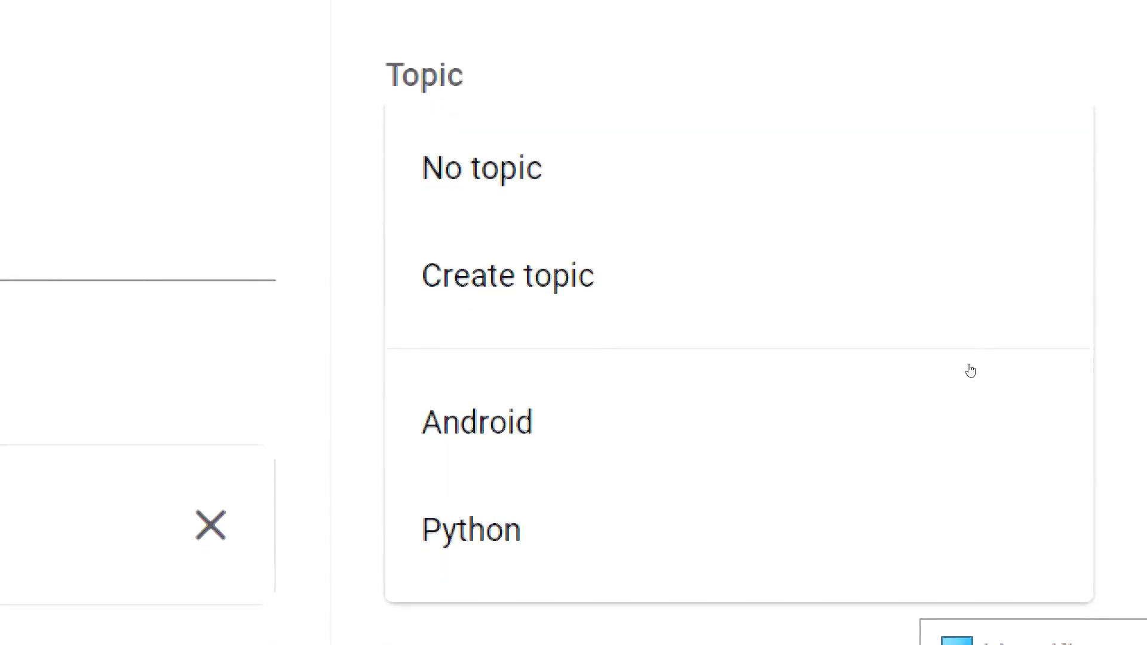
scroll(971, 370, down, 1)
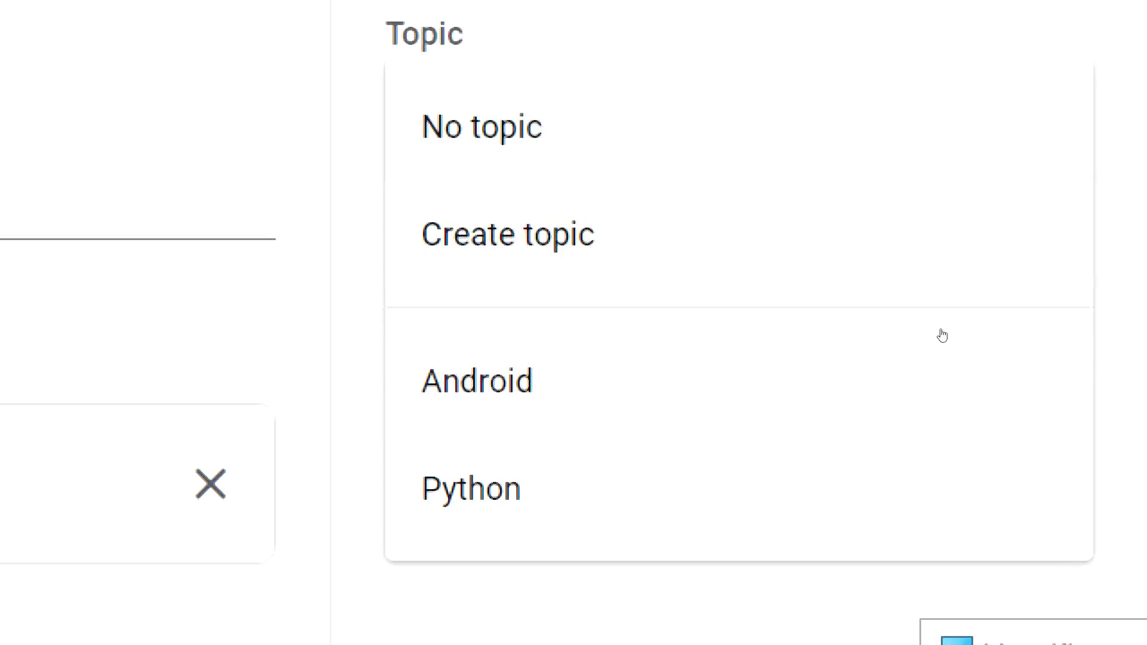
key(Down)
key(Return)
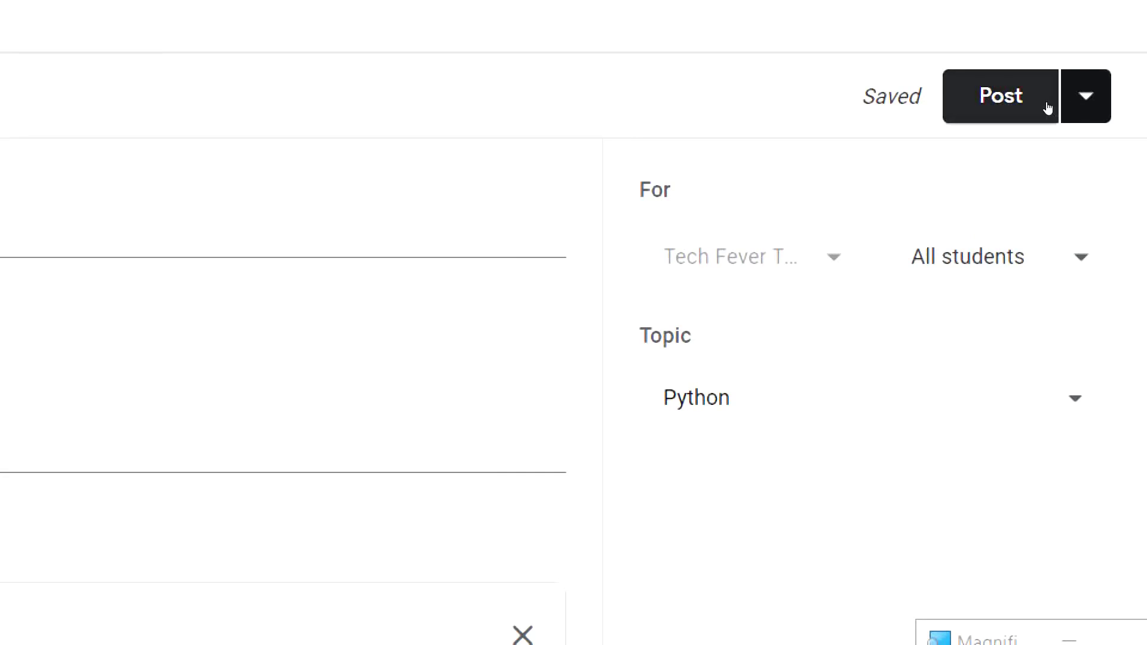
click(1114, 104)
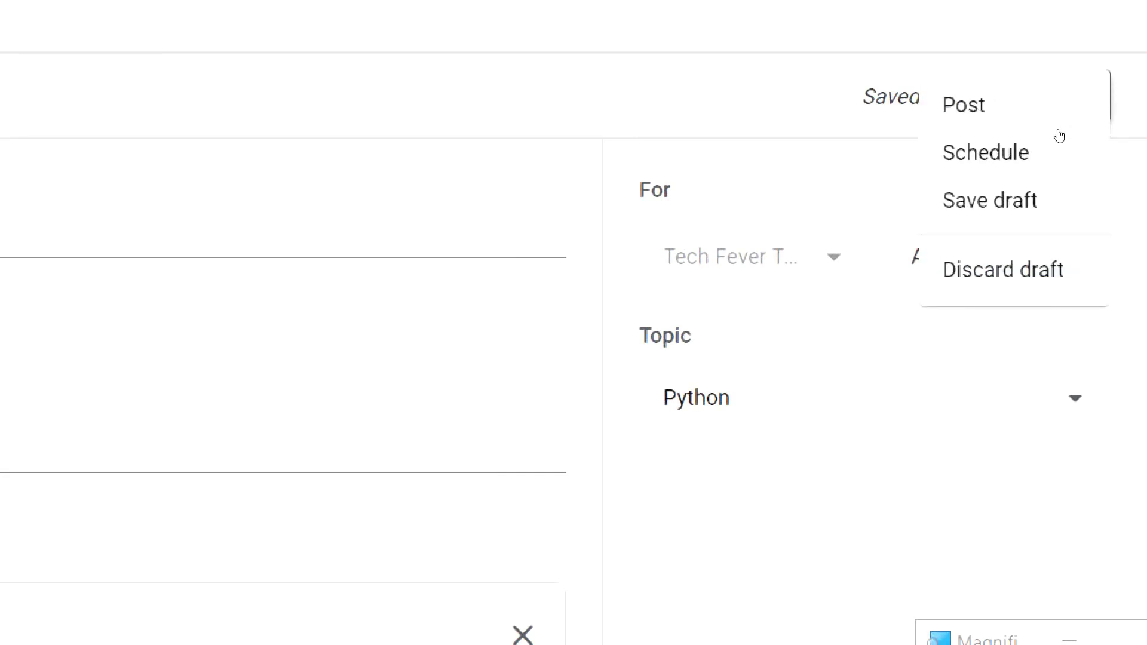
click(978, 119)
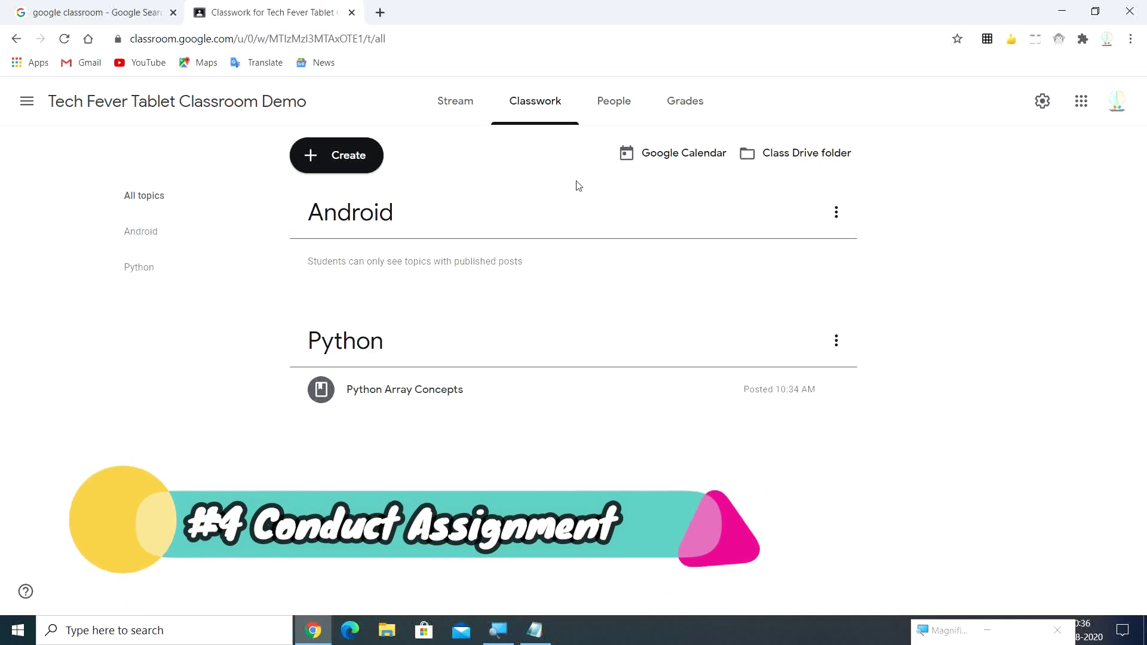
Create a new classwork assignment titled "Web Tools".
click(364, 165)
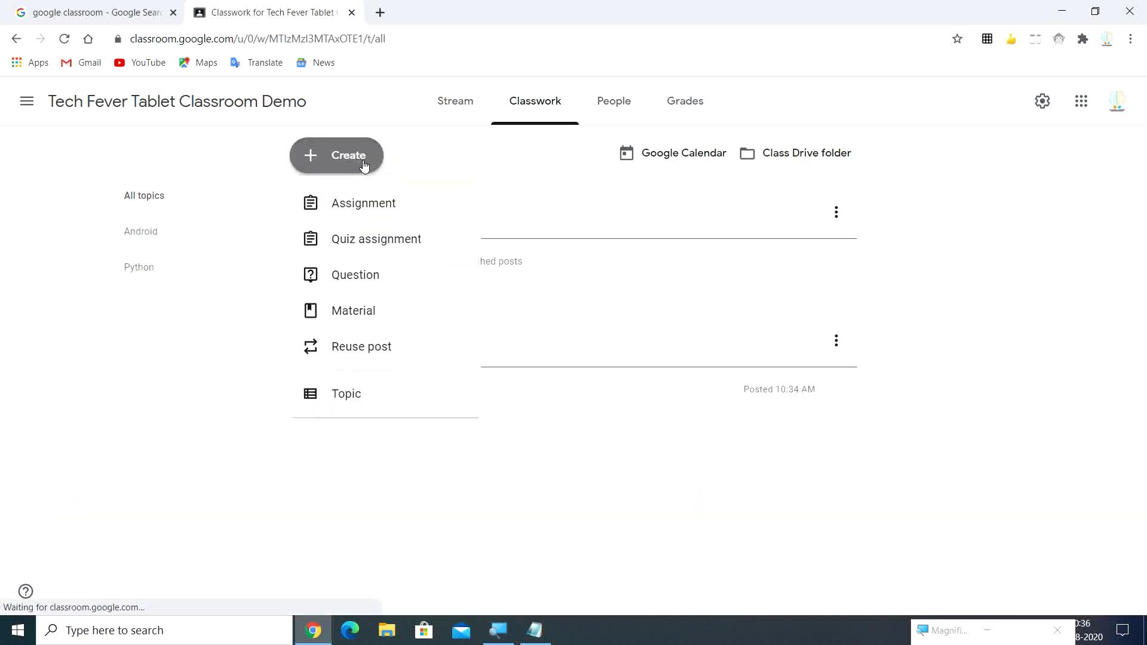
click(364, 203)
text(Web Tools)
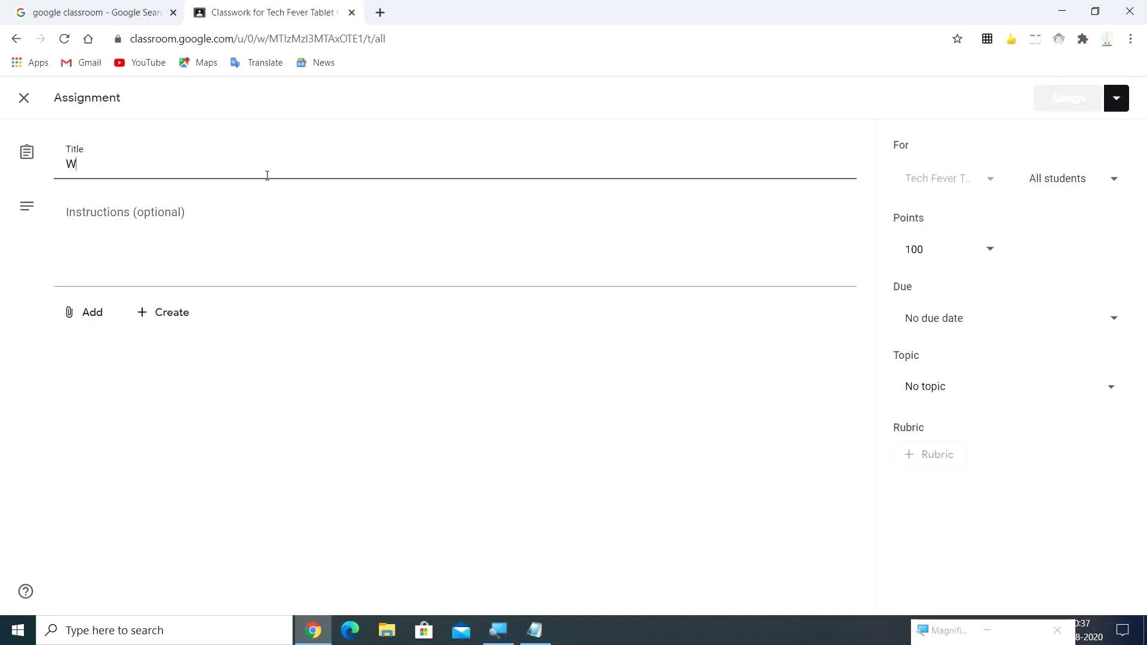
click(208, 221)
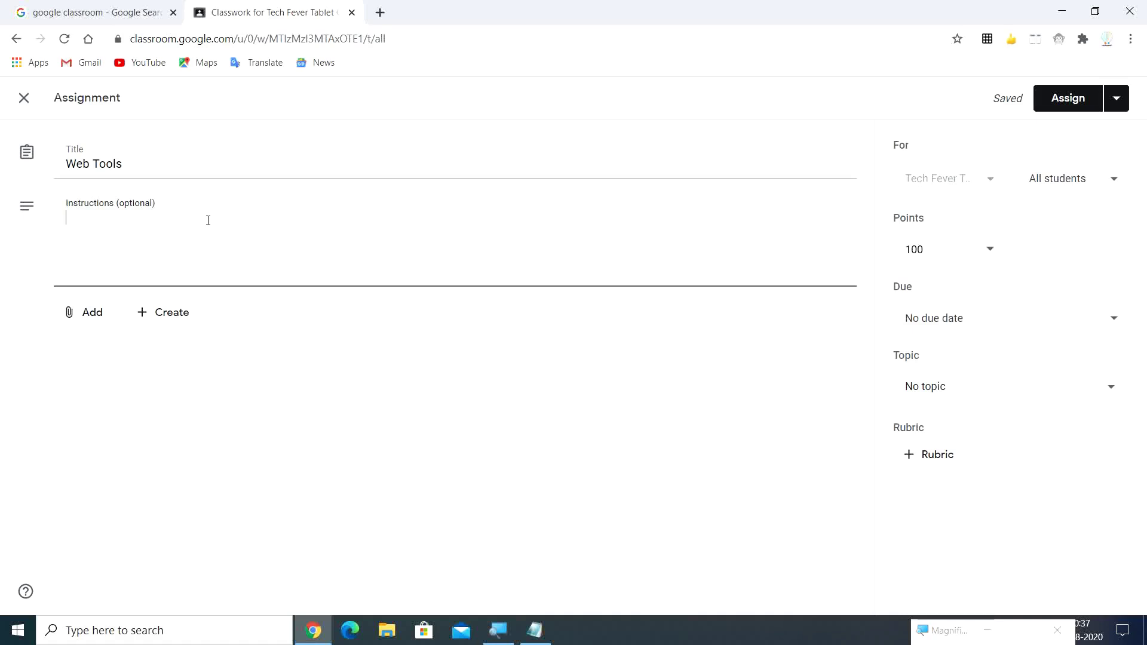
text(Refer the YouTube link as mentioned below and send the assignment on any one web tool.)
key(Return)
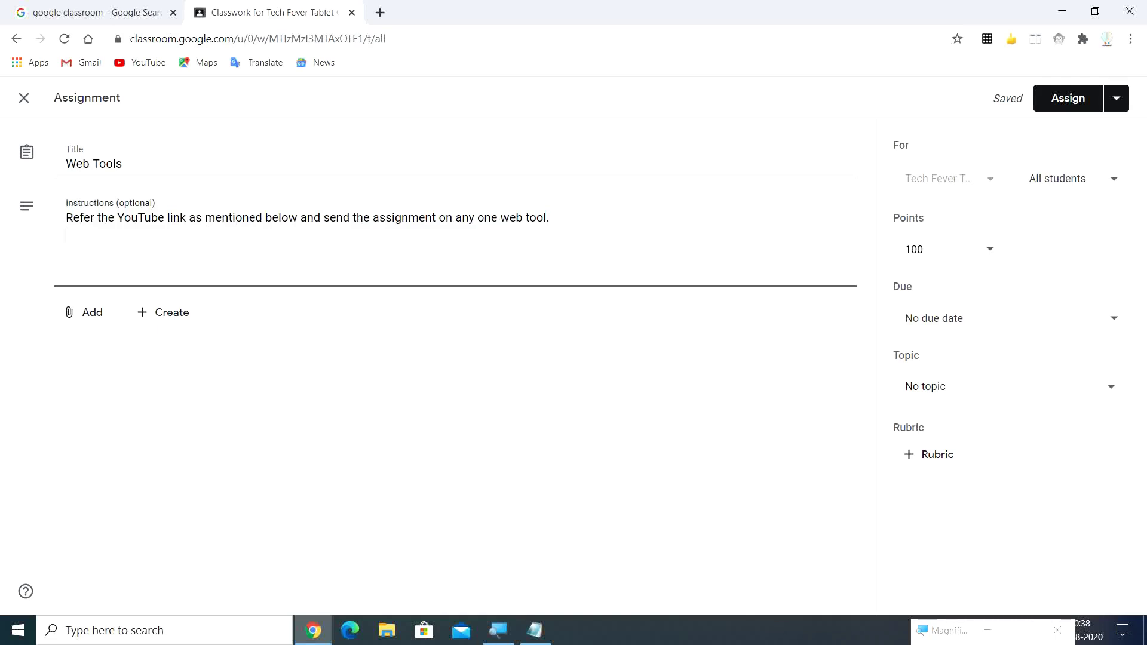
text(https://youtu.be/uADk7_JXmqM)
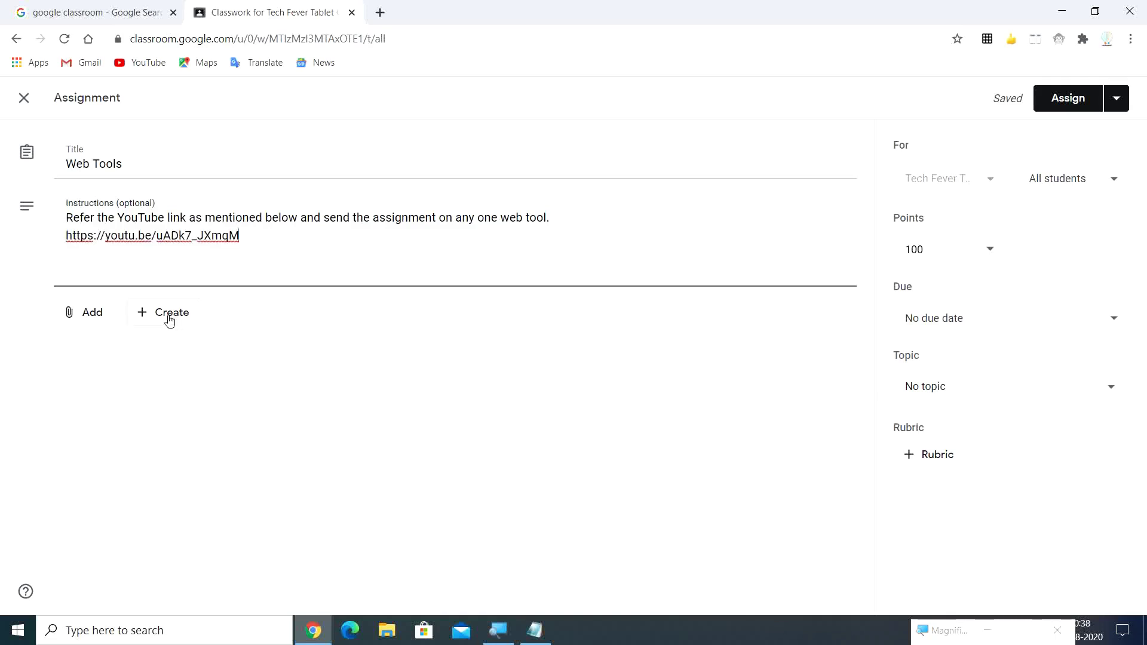
click(90, 317)
click(323, 229)
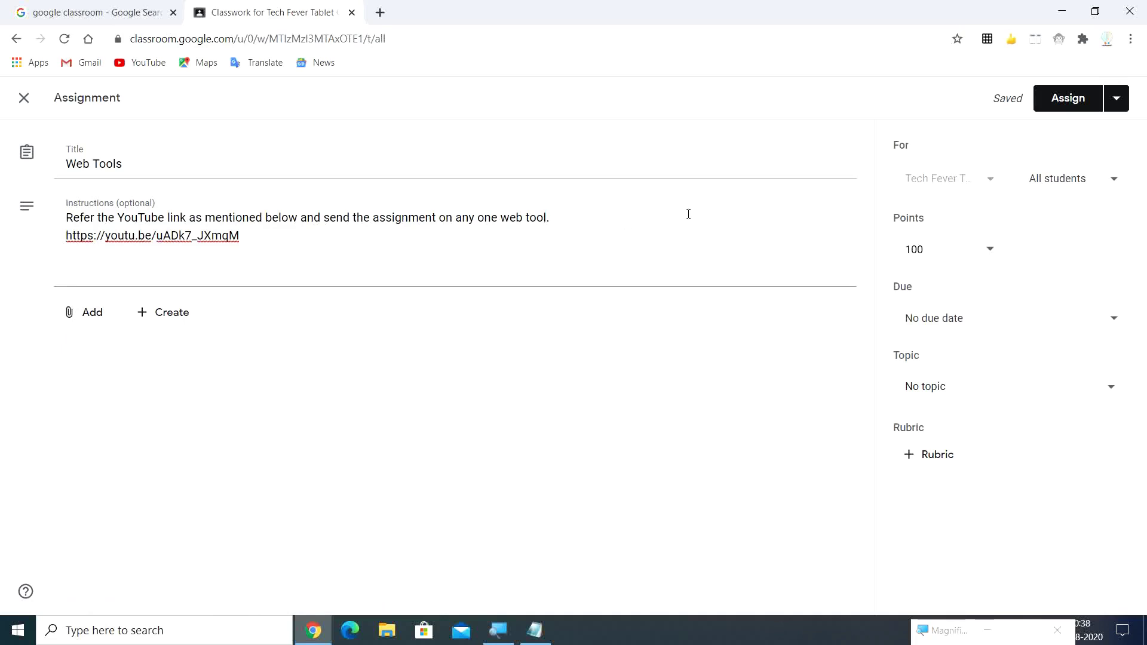
Keep the Web Tools assignment addressed to all students and set its points to 10.
click(1062, 189)
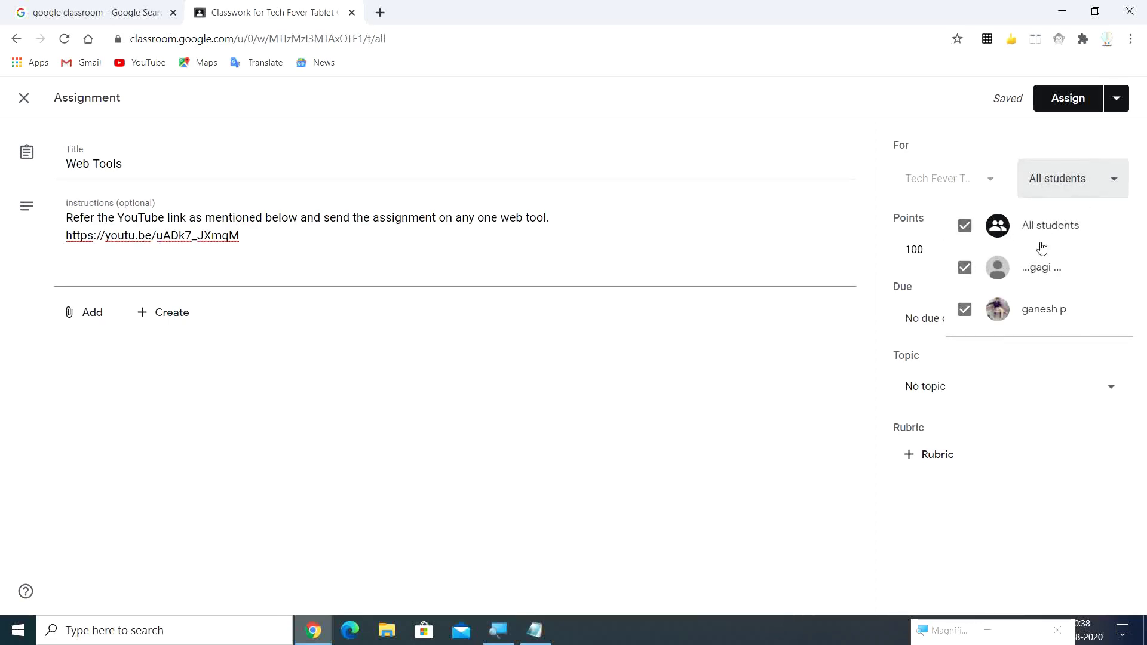
click(1064, 152)
click(962, 250)
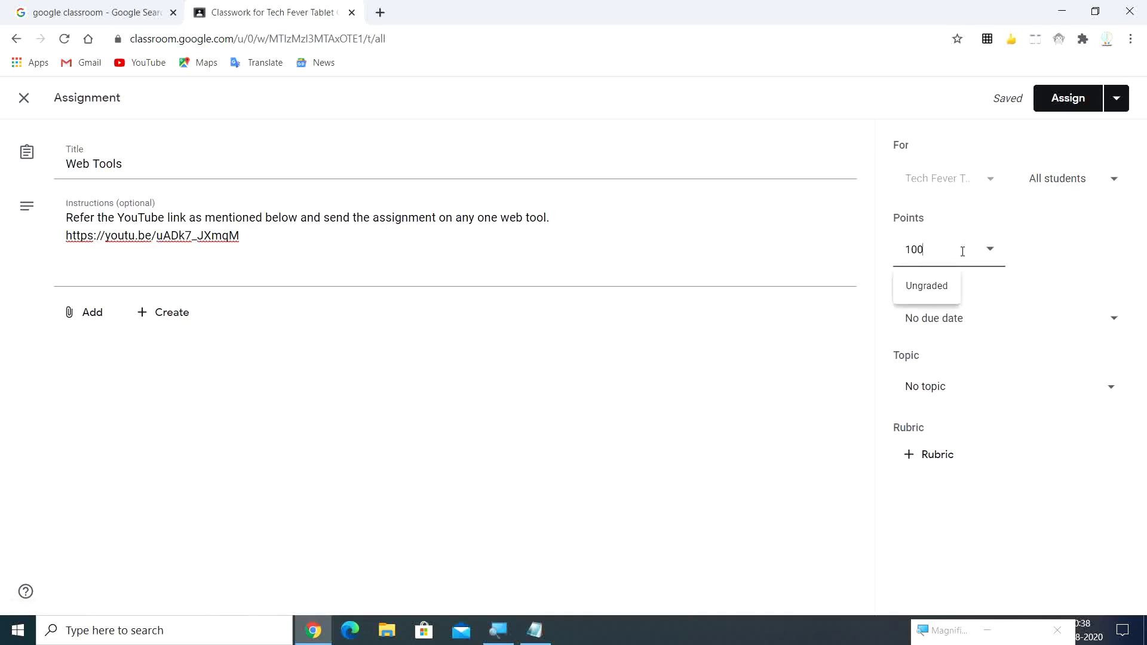
key(BackSpace)
click(1054, 248)
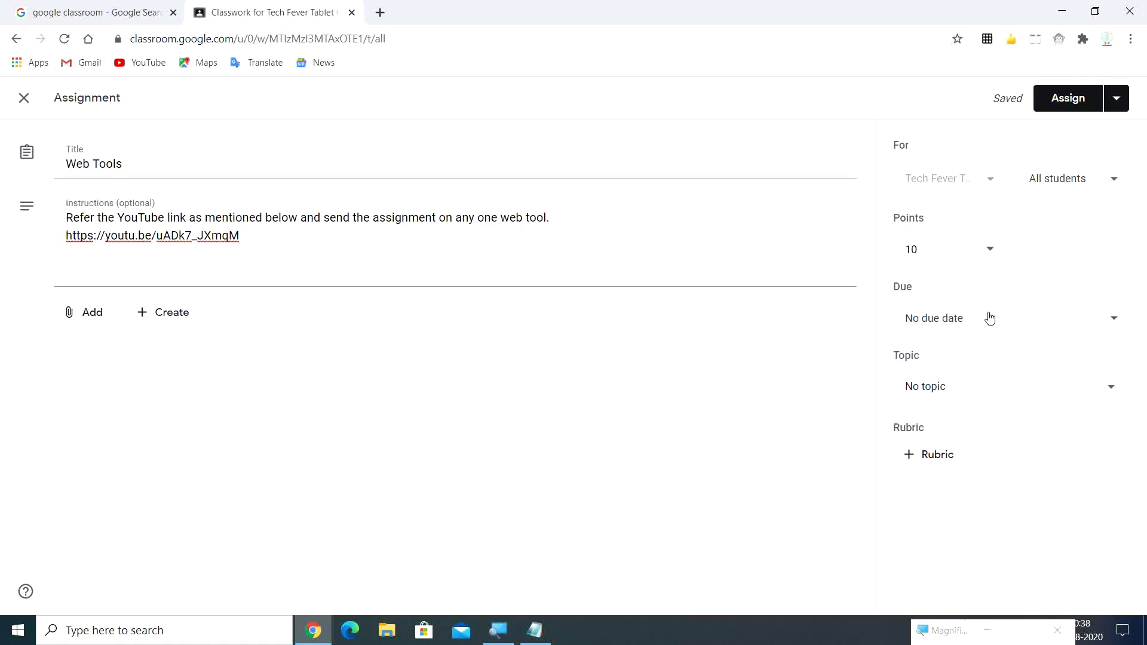
Set the assignment's due date to Aug 16, 2020 without a time, and assign it to the class.
click(990, 318)
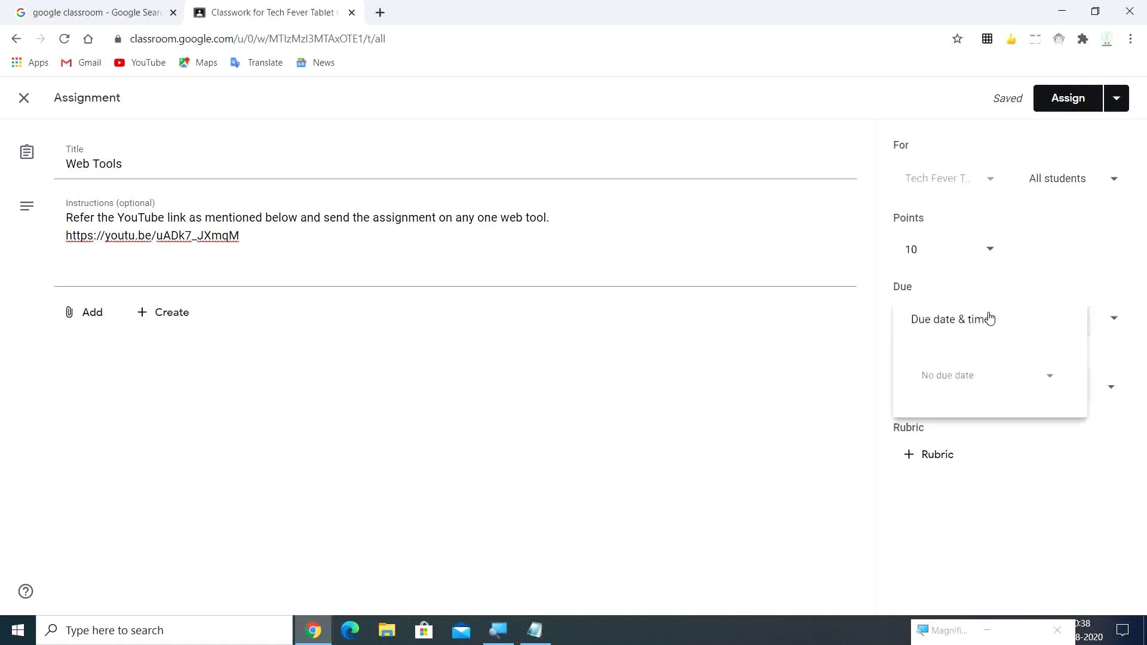
click(974, 377)
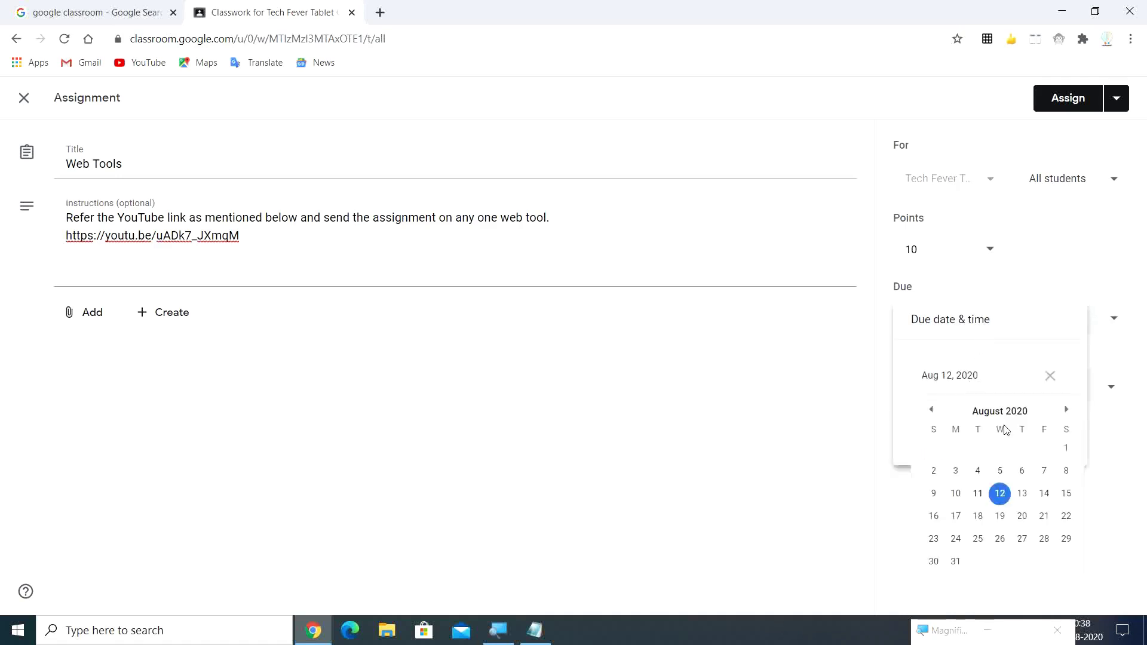
click(938, 515)
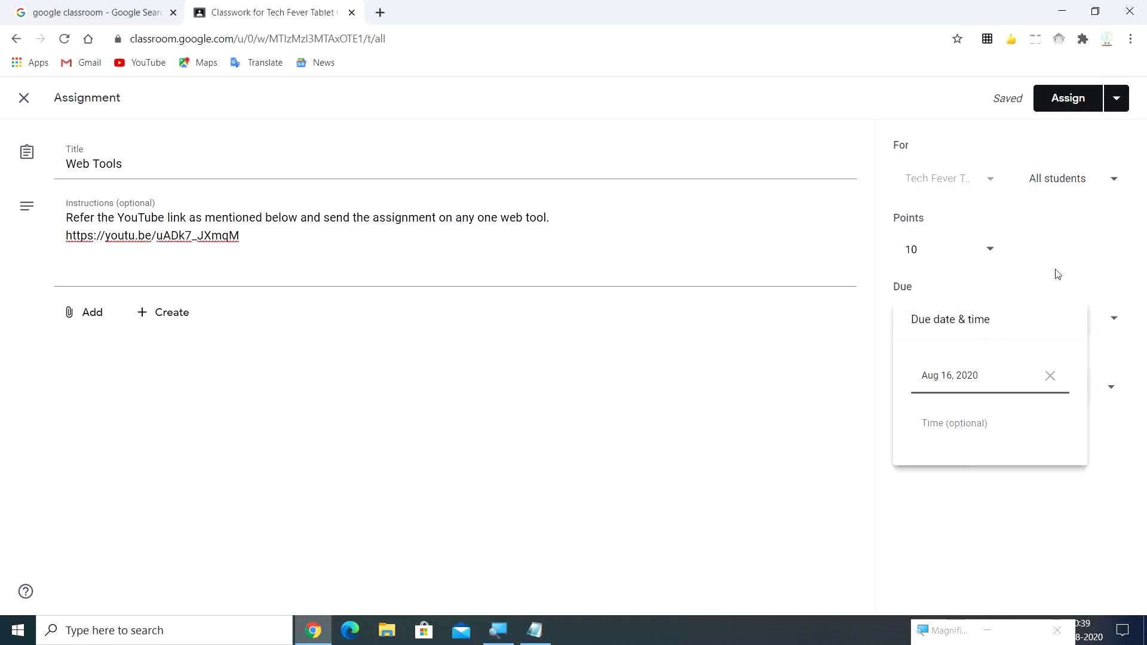
click(1058, 274)
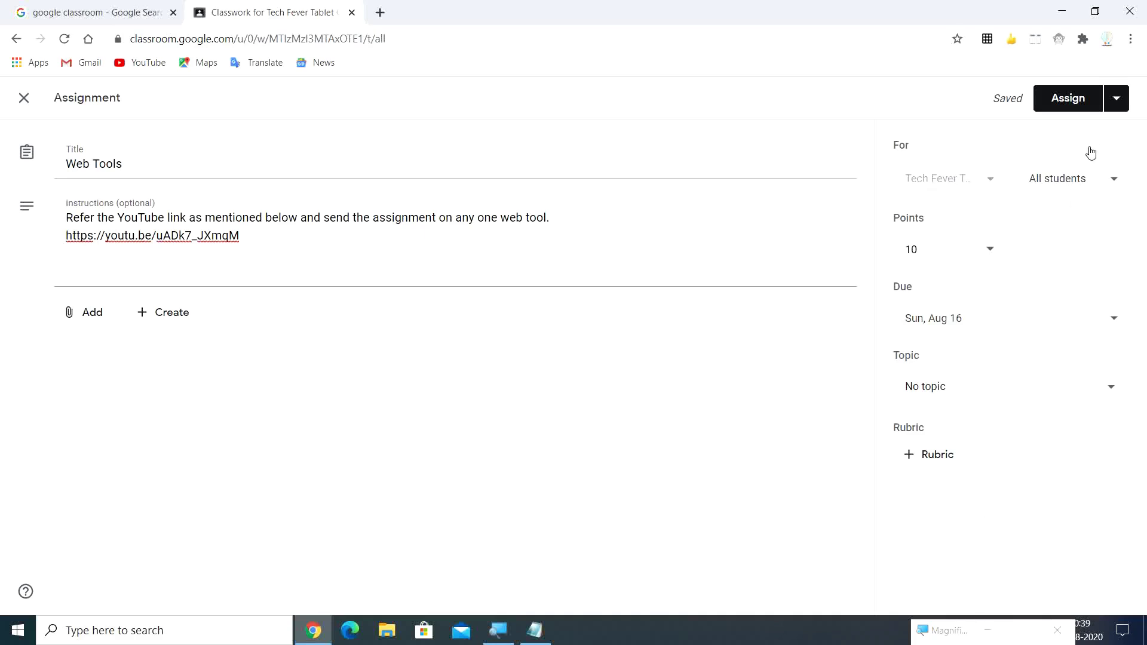
click(1059, 102)
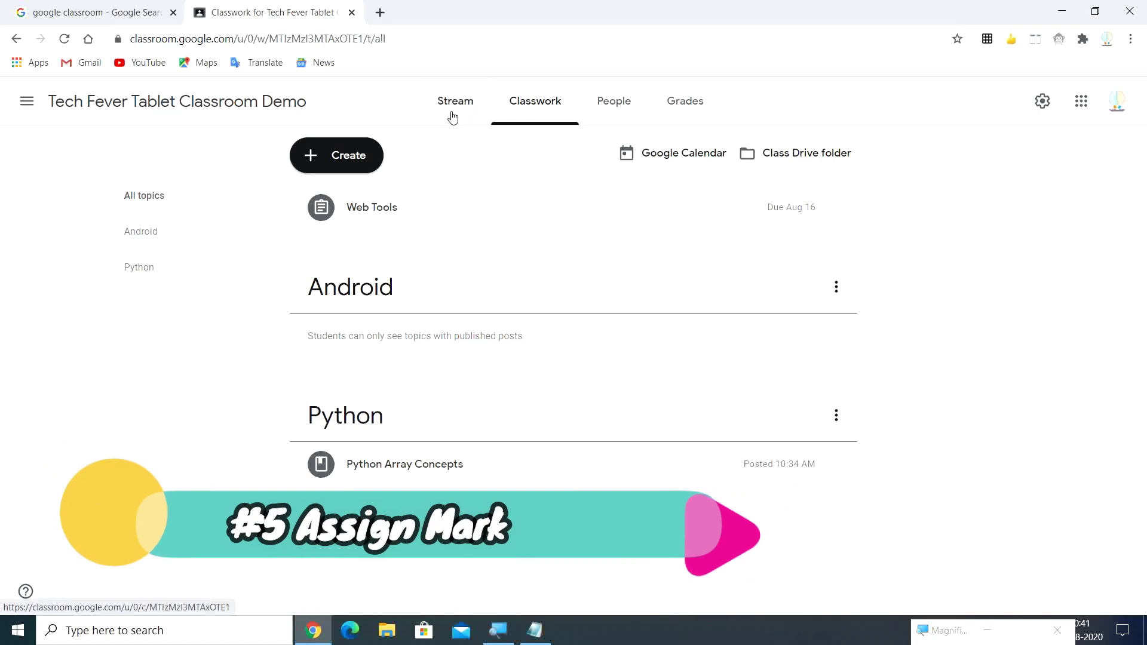
Open the student work for the Web Tools assignment and look through the turned-in chp15.pdf.
click(604, 207)
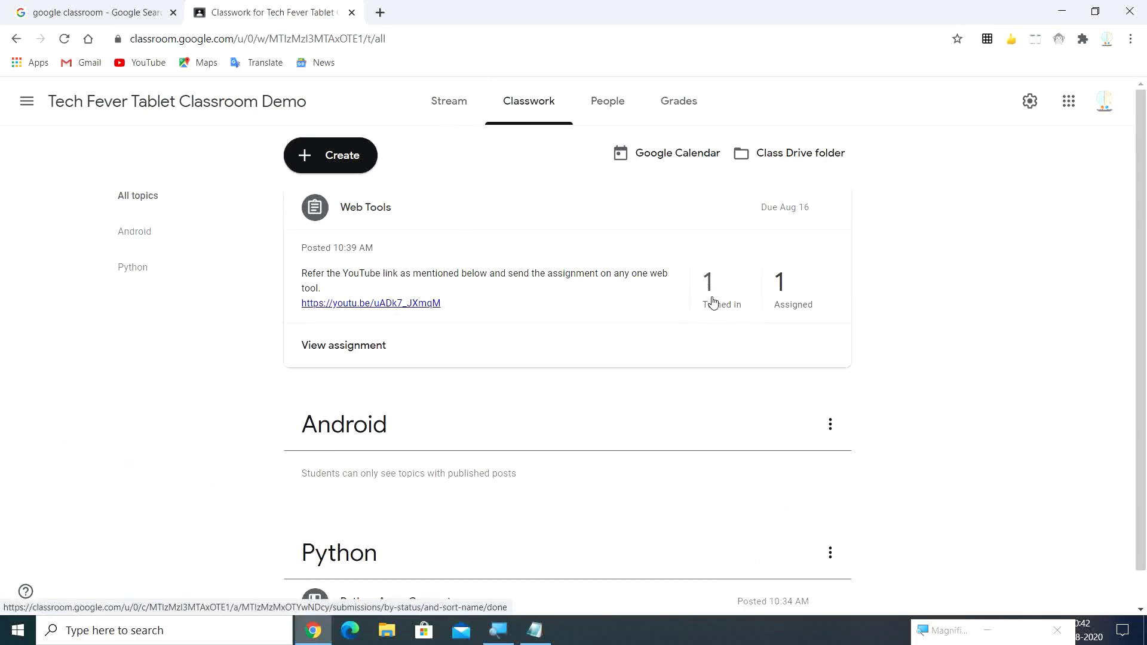
click(329, 348)
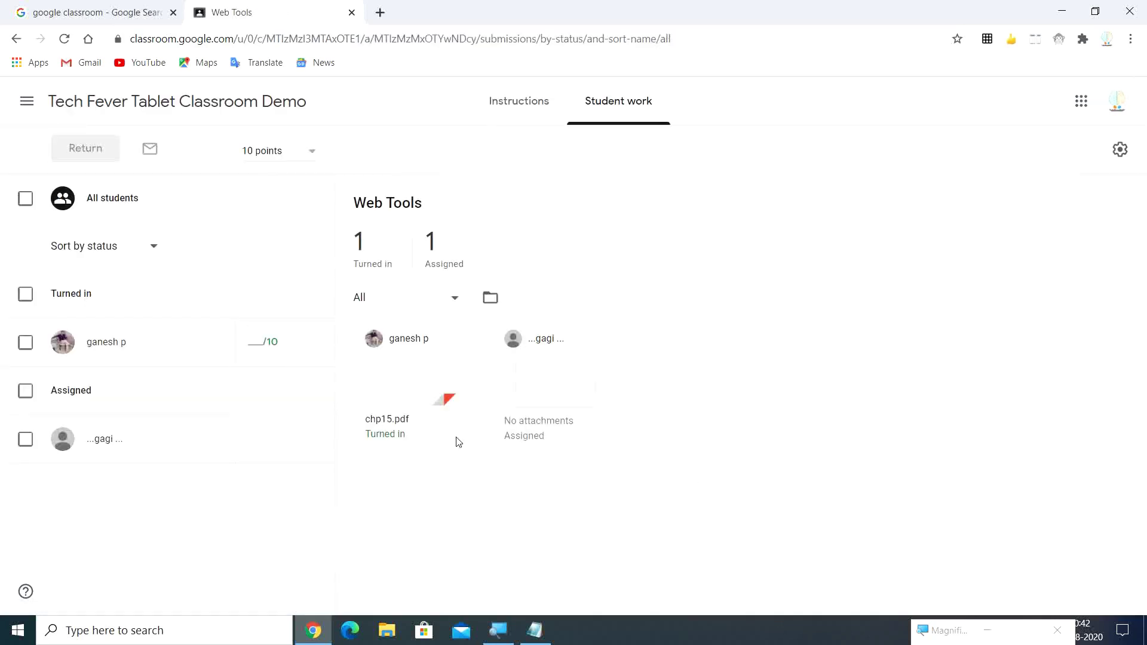
click(411, 388)
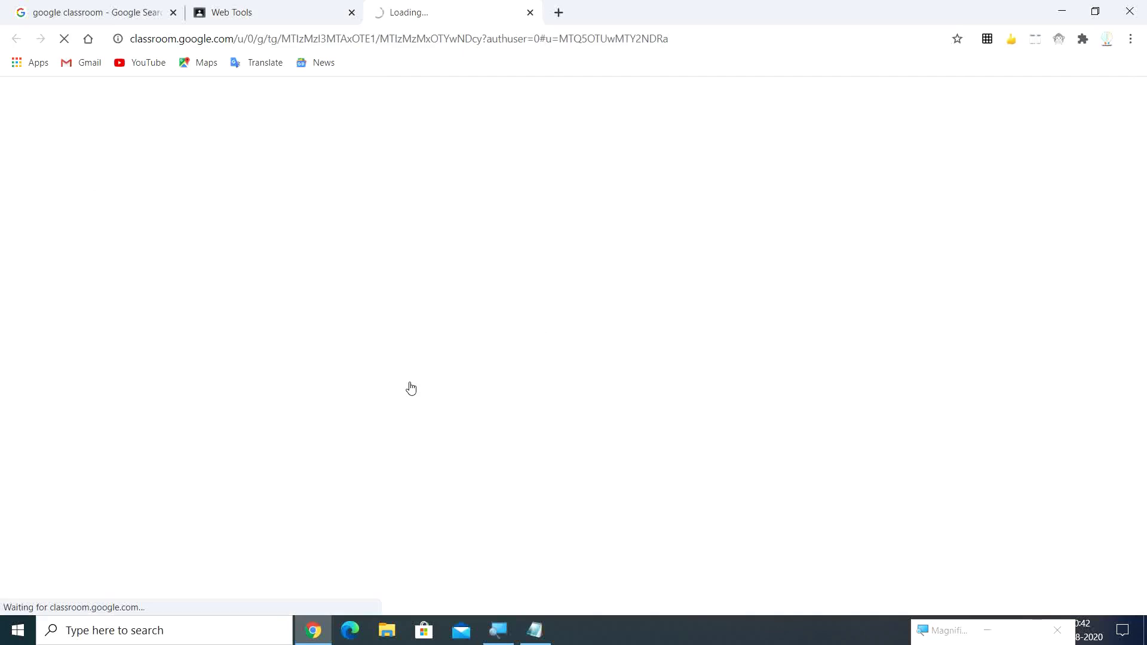
scroll(712, 317, down, 10)
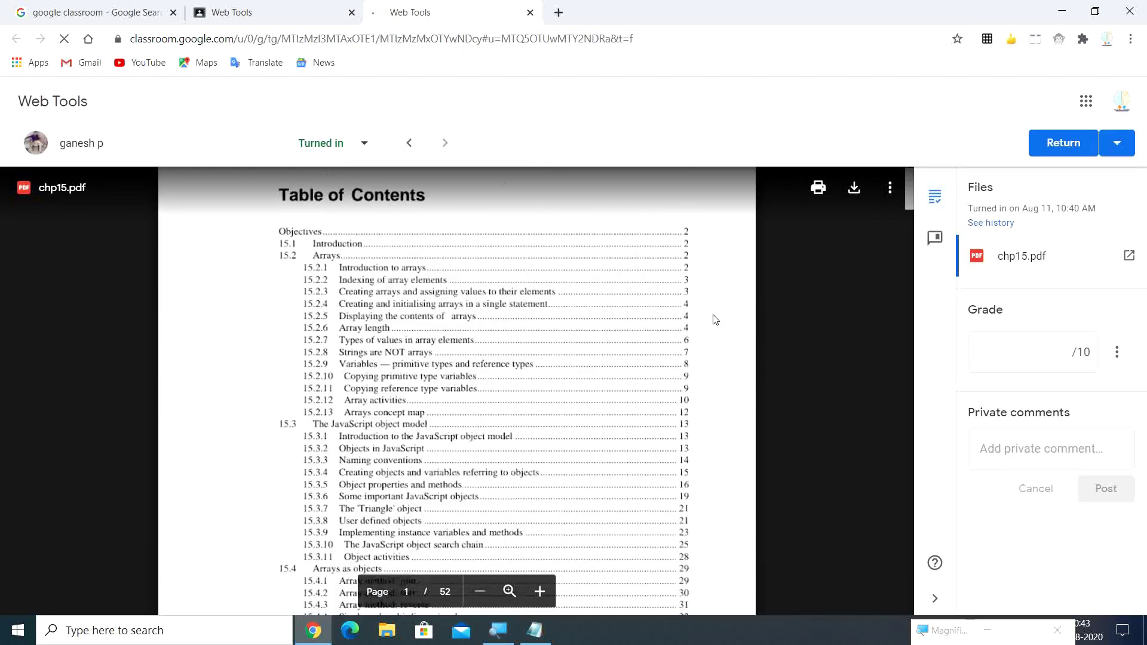
scroll(712, 314, down, 5)
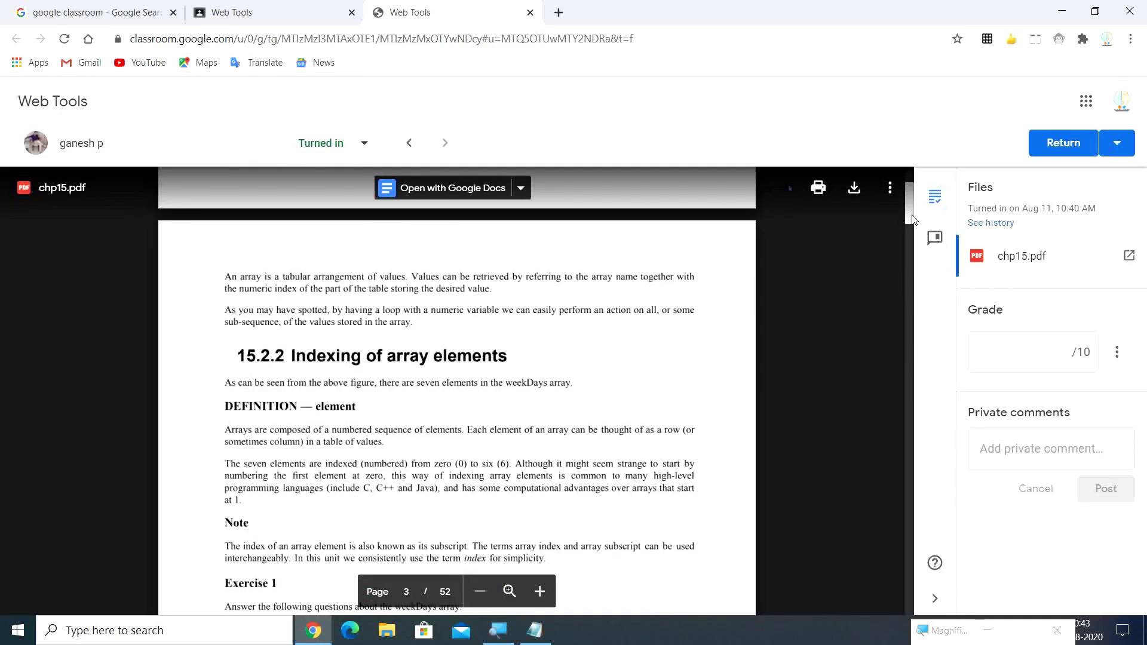
click(910, 334)
Grade the turned-in chp15.pdf submission 9 out of 10 and post the private comment "good".
click(1058, 354)
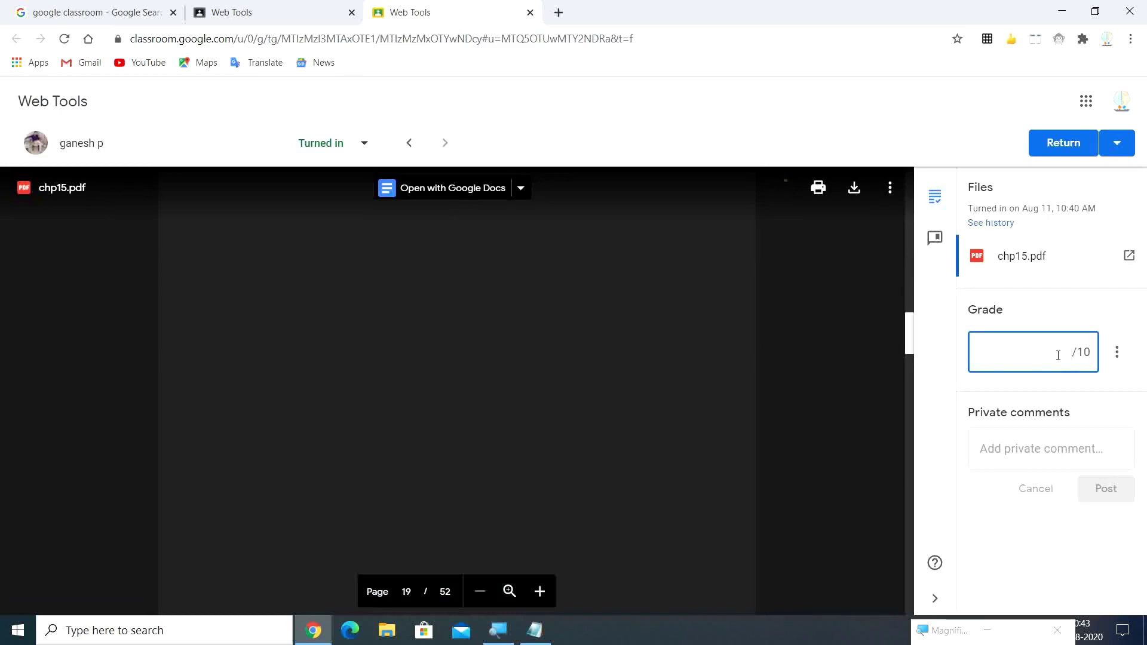
text(9)
key(Tab)
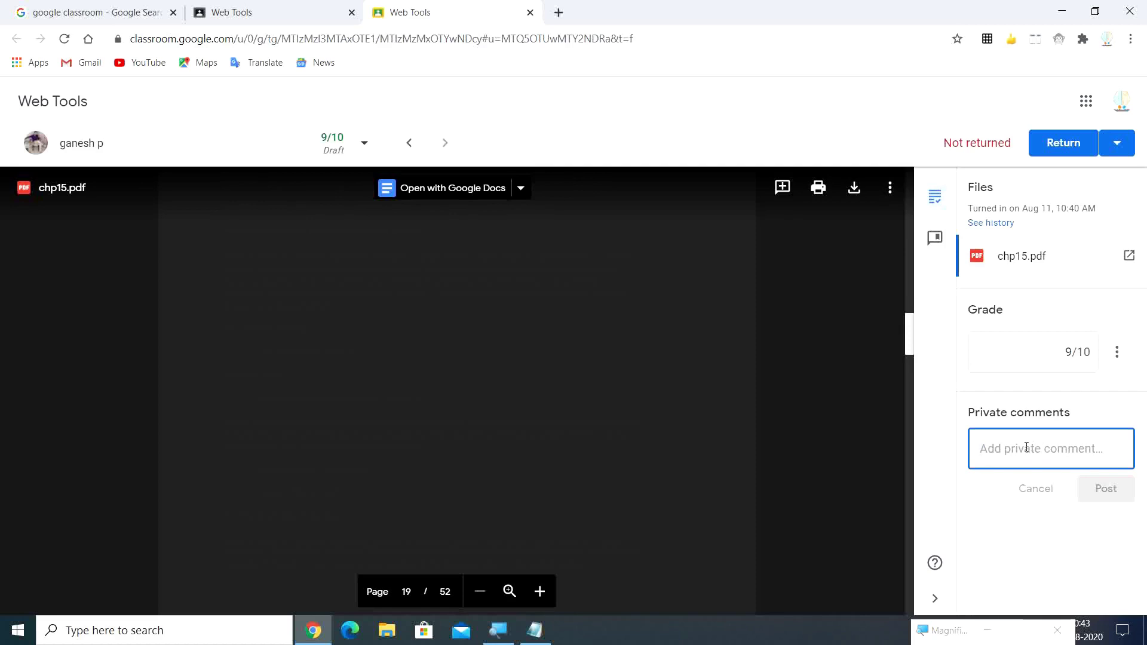
text(good)
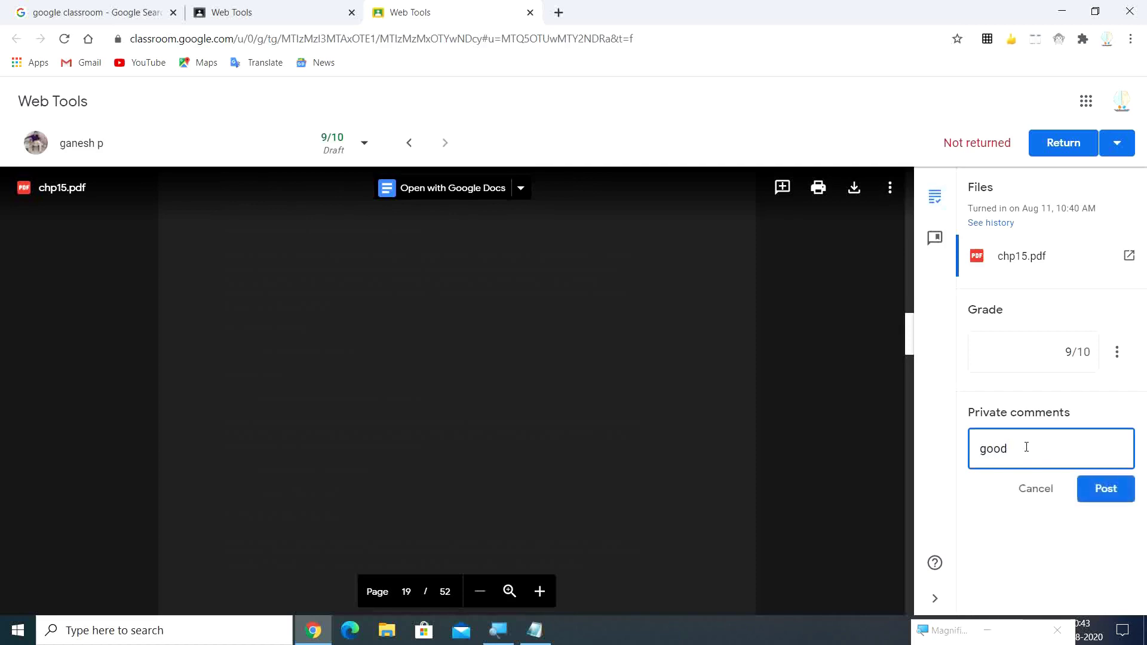
click(1103, 489)
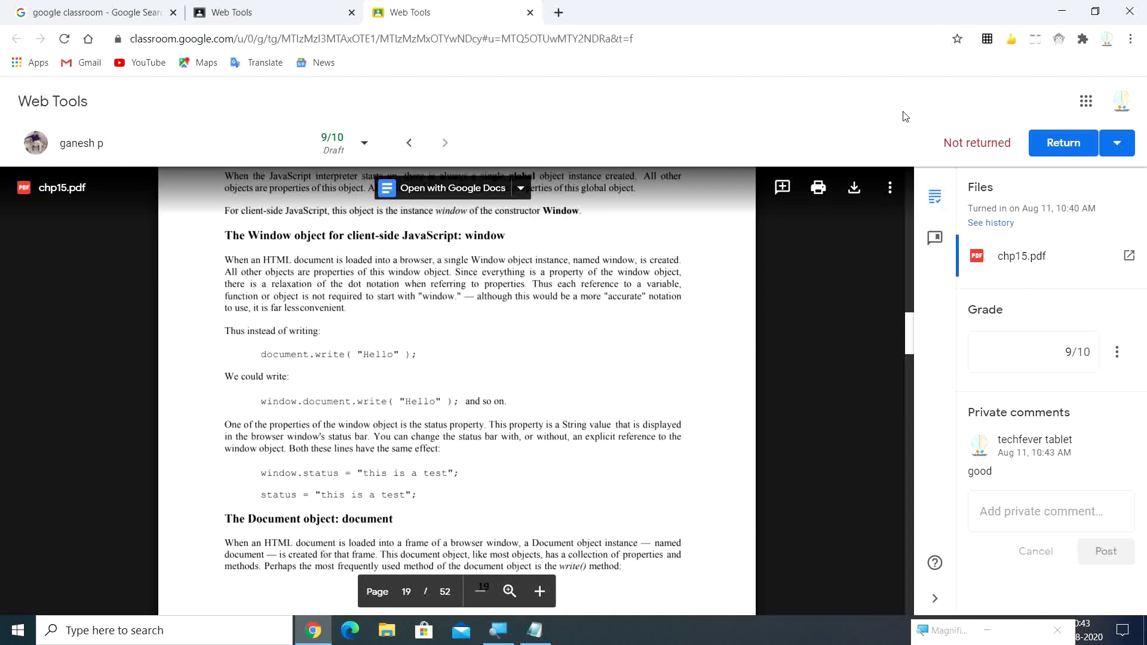
Select all students in the Web Tools student work list and return the graded work.
key(ctrl+shift+Tab)
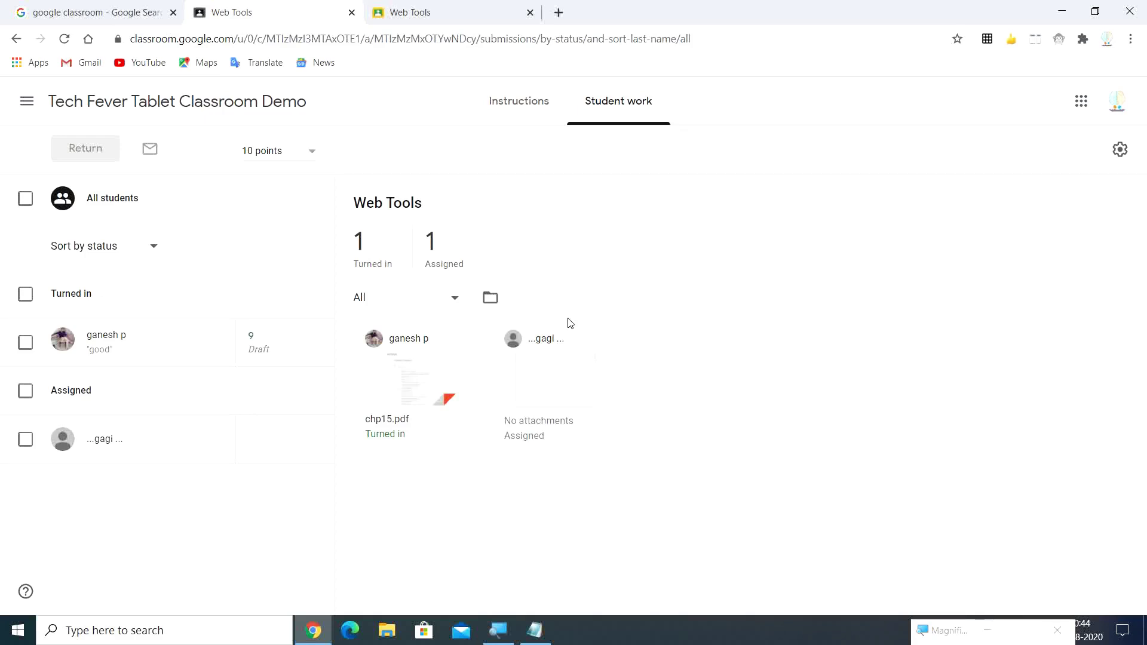
click(26, 199)
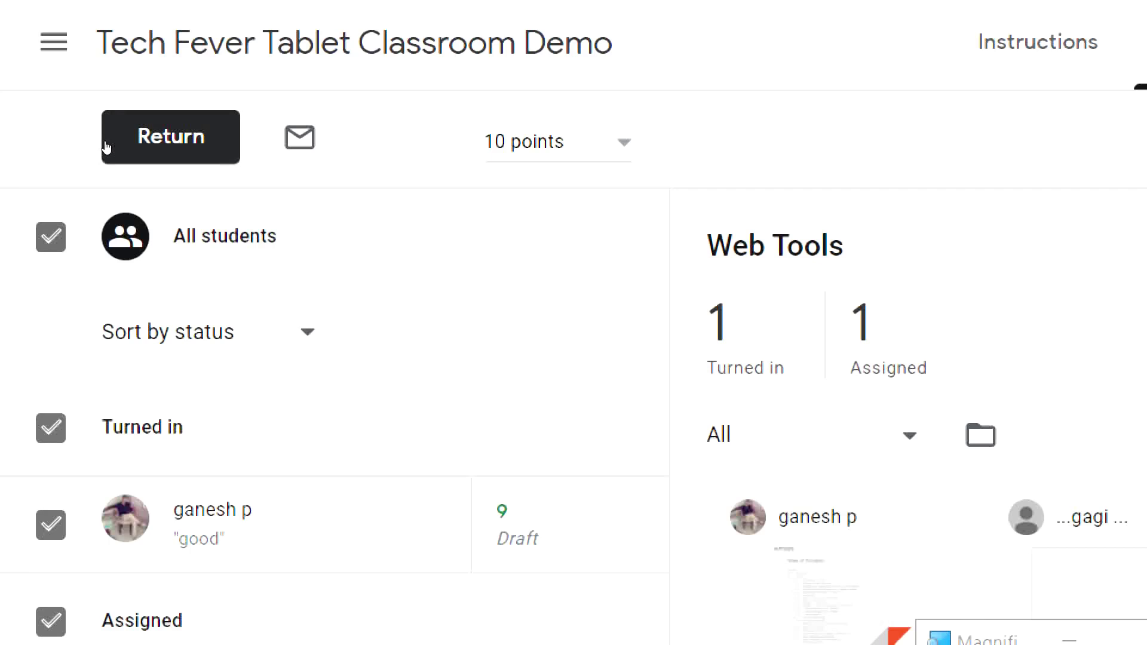
click(106, 148)
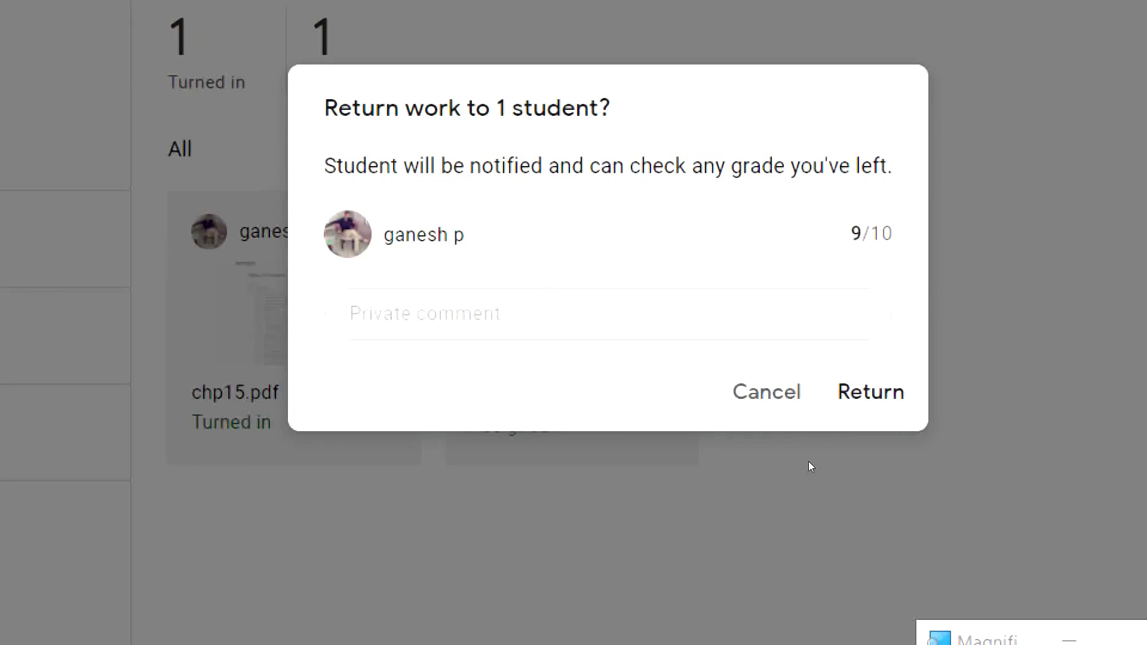
click(714, 428)
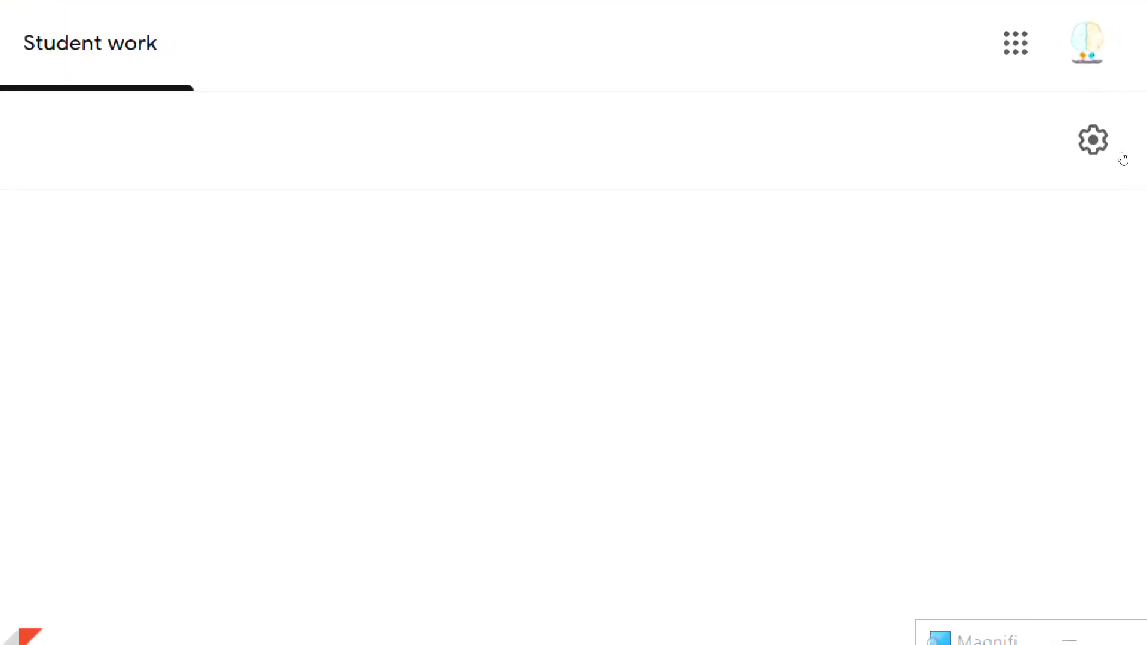
Download the grades as CSV and check the exported Tech_Fever_Tablet_Classroom_Demo (1) file from the Downloads folder in Excel.
click(1124, 151)
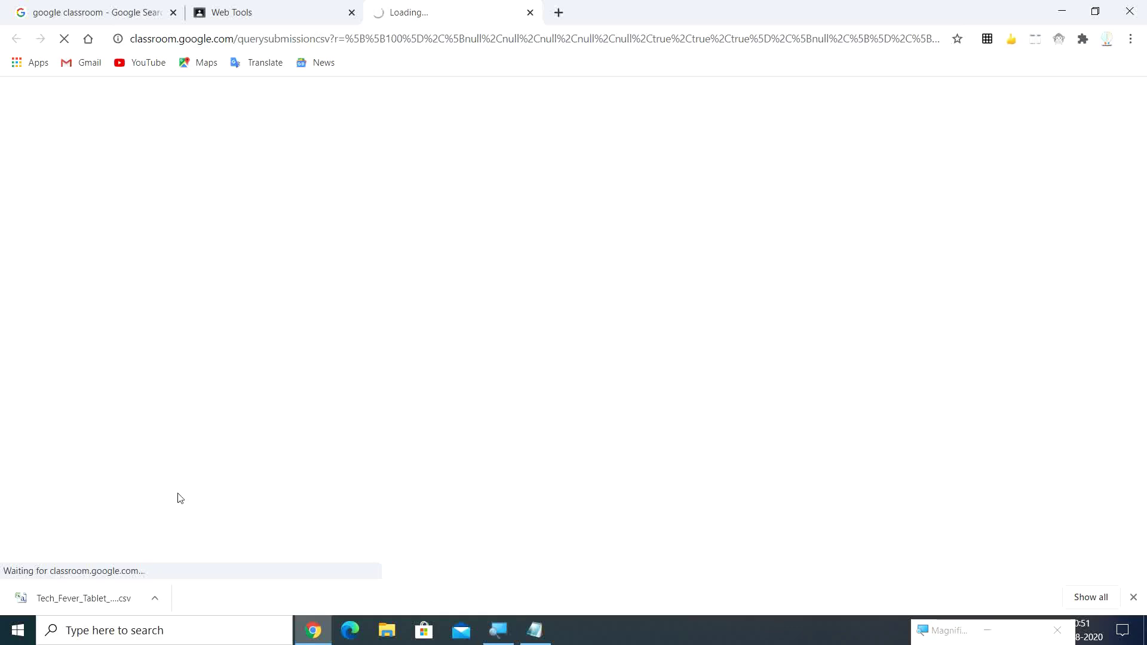
click(145, 598)
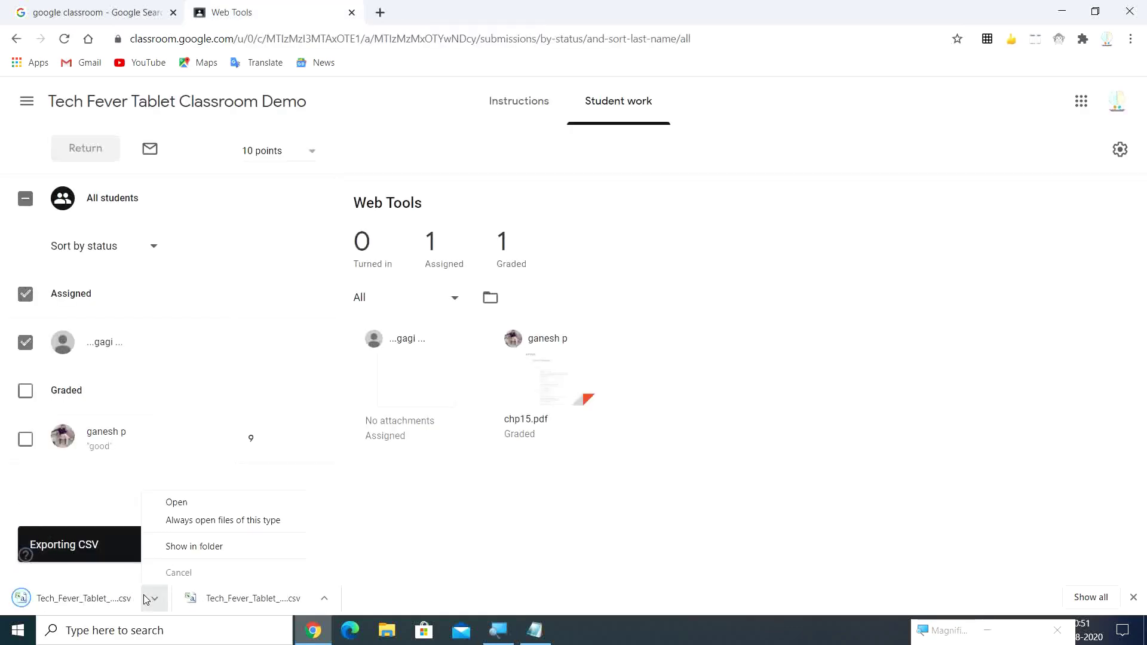
click(181, 553)
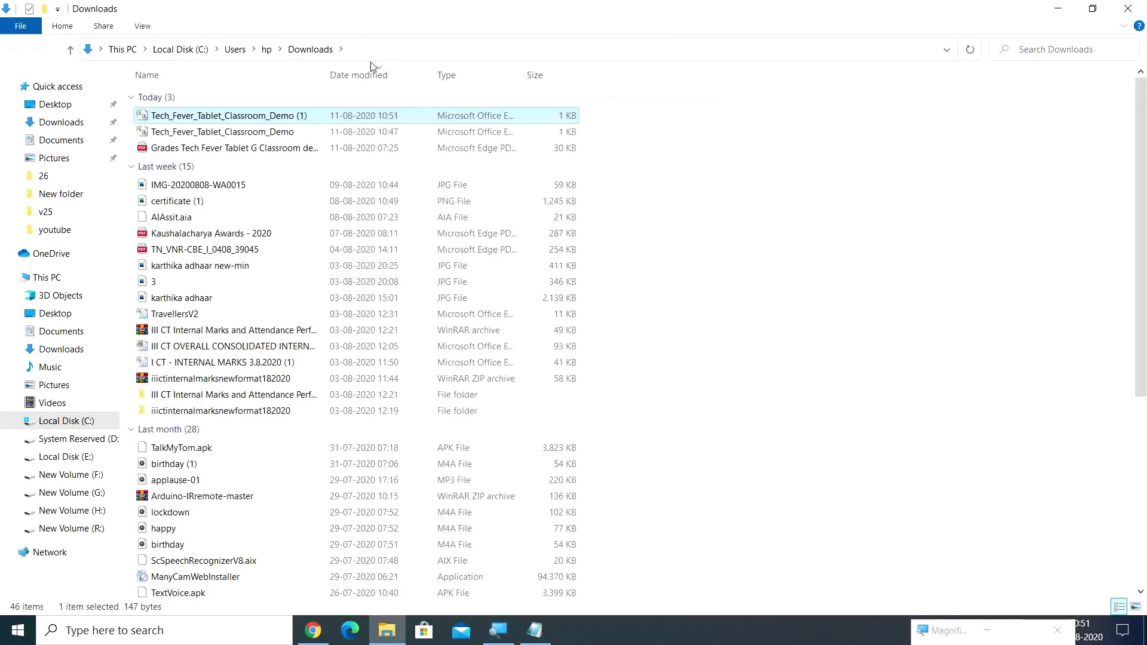
double_click(359, 119)
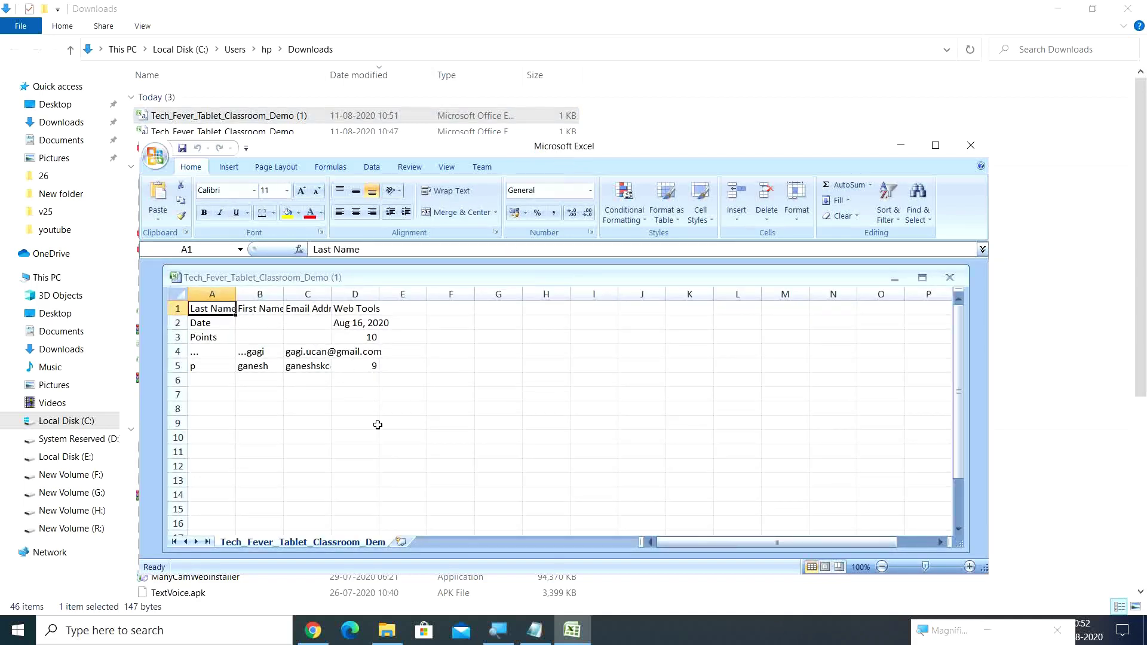
click(971, 145)
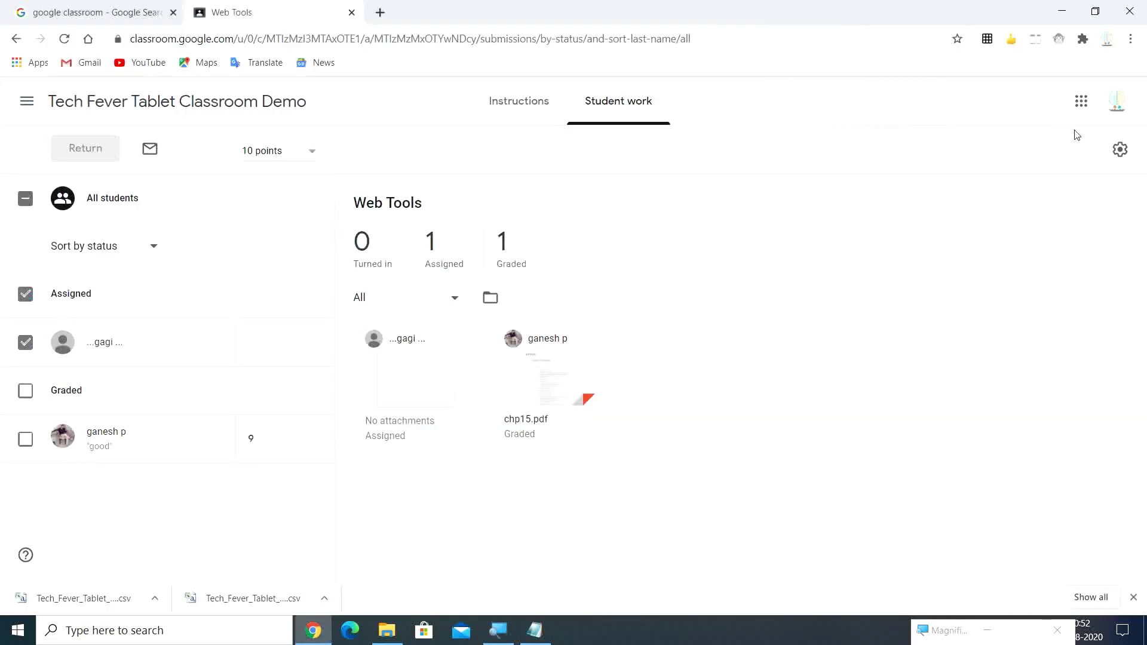
Copy all grades to Google Sheets and export the current sheet as a PDF document.
click(1118, 149)
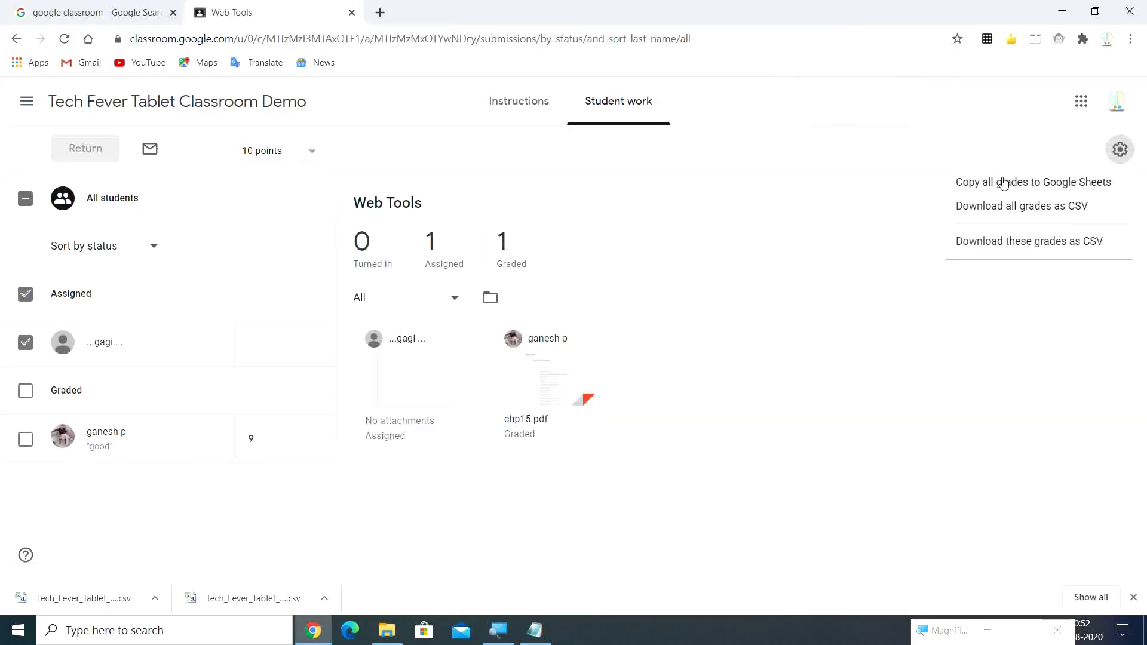
click(1023, 186)
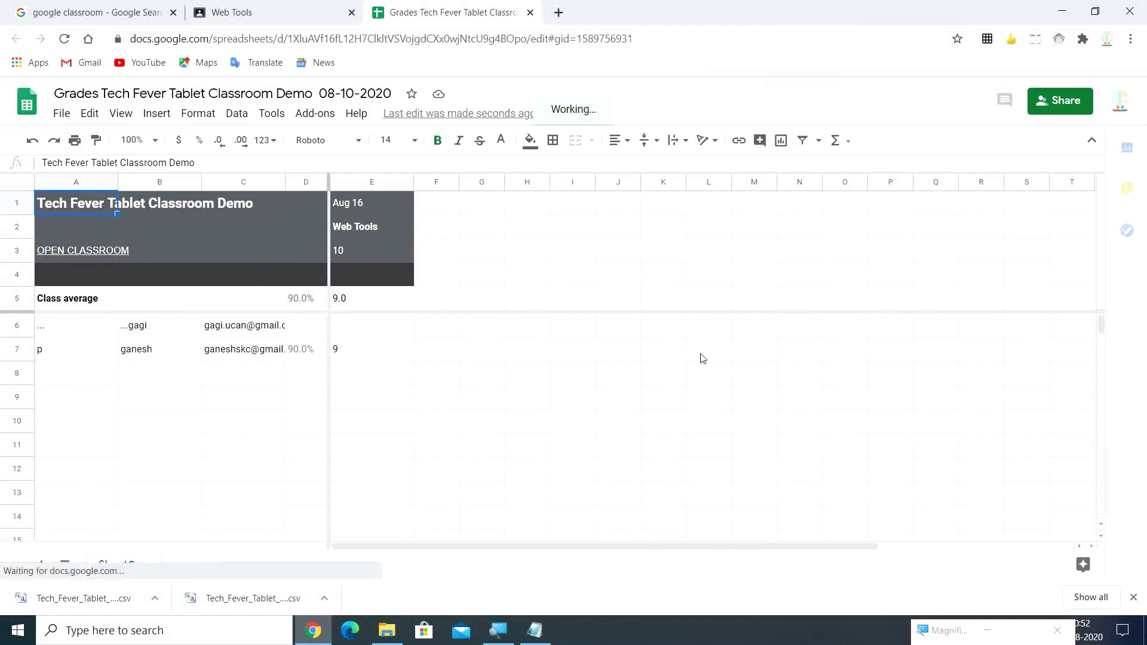
click(63, 114)
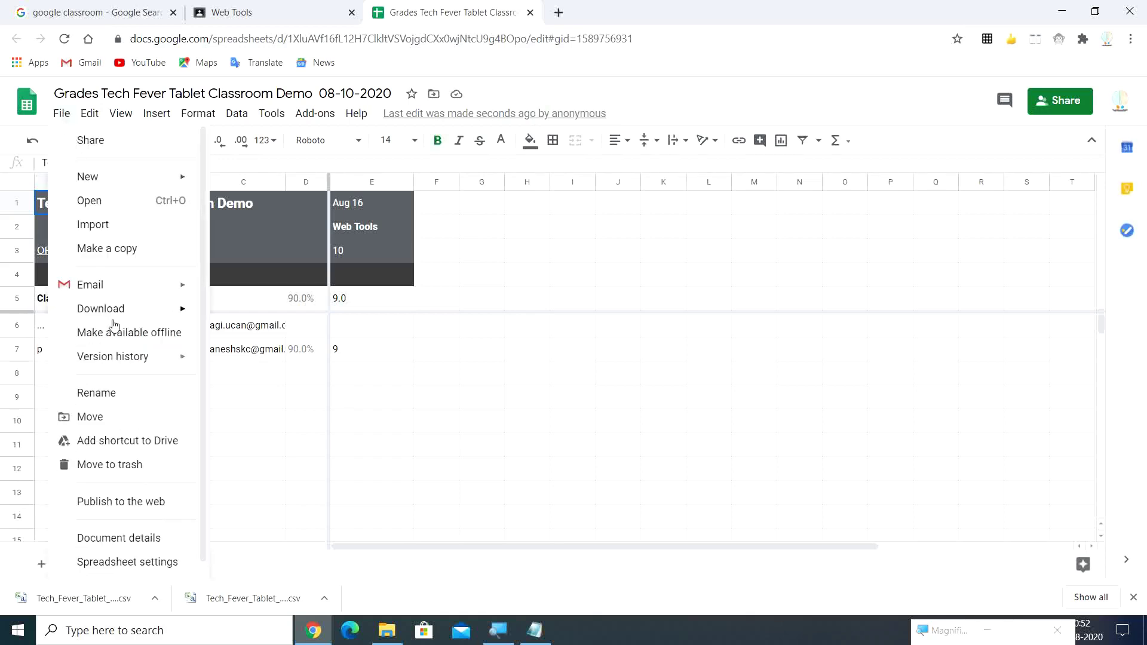
mouse_move(100, 309)
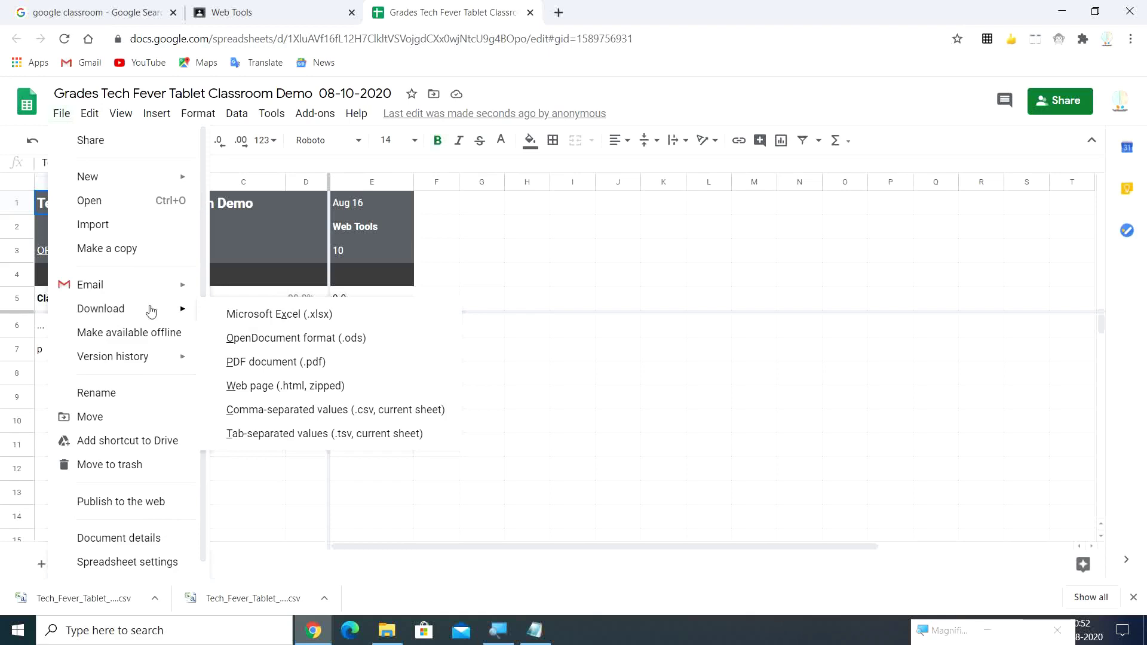
click(280, 373)
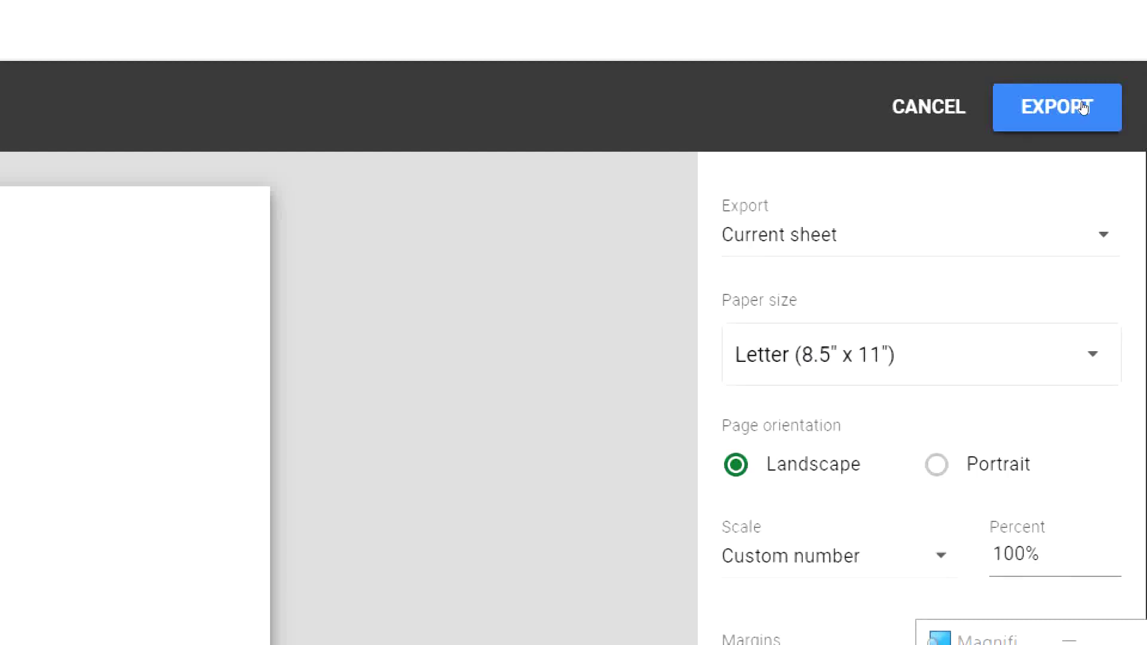
click(1071, 108)
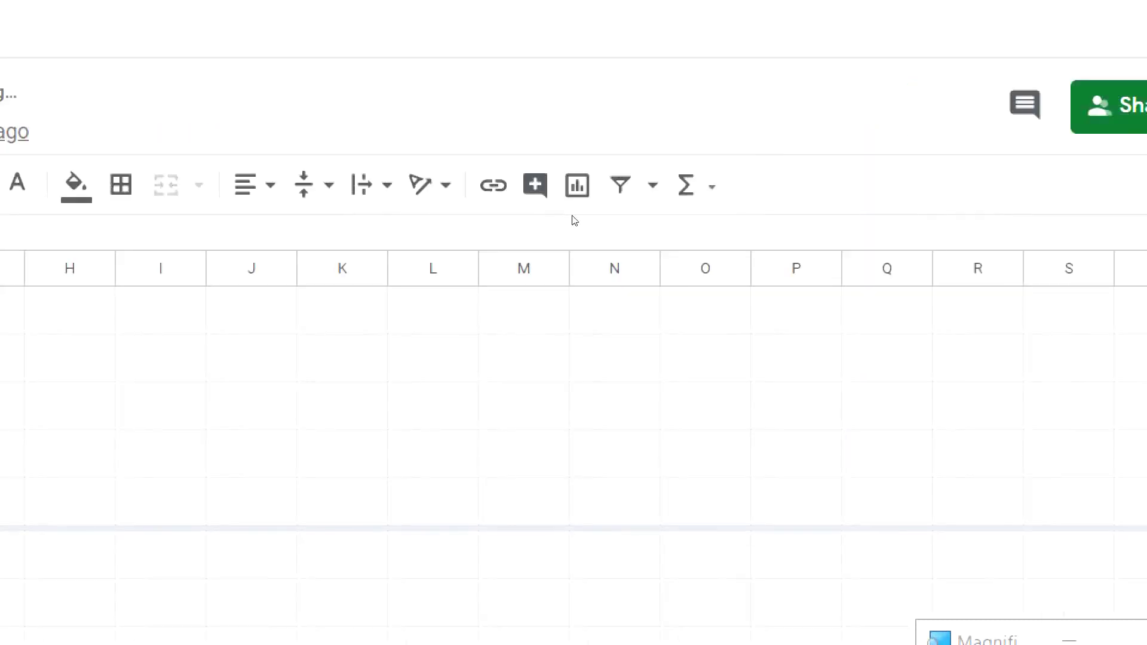